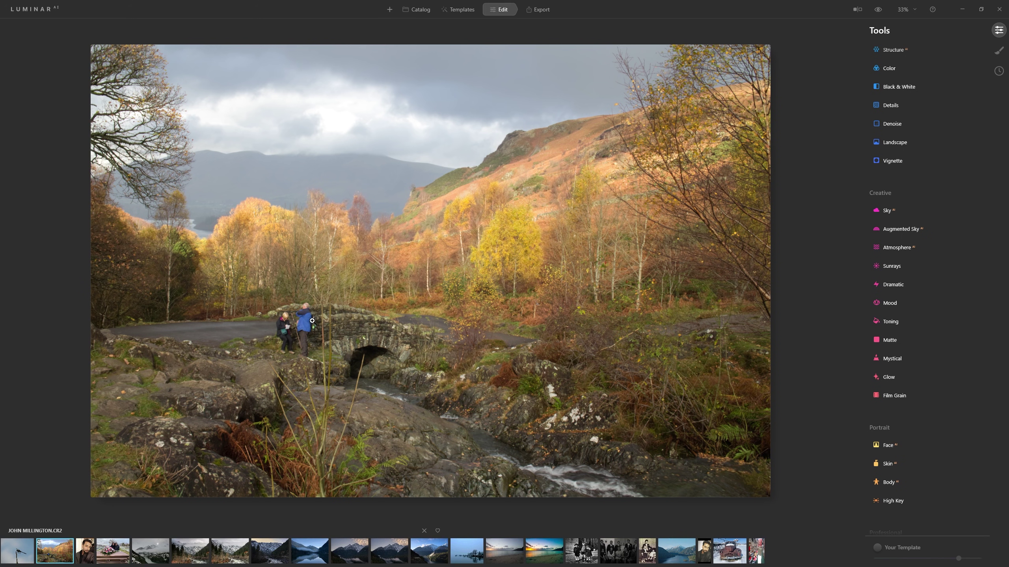
Activate Clone & Stamp for retouching the area around the two people beside the stone bridge, viewed at 200%
click(298, 319)
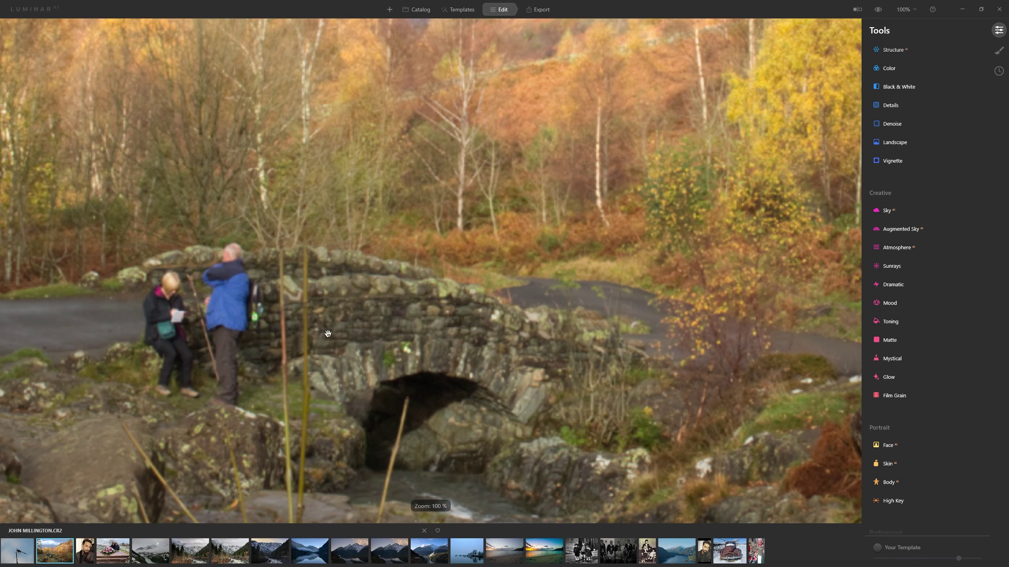
drag(374, 315, 640, 315)
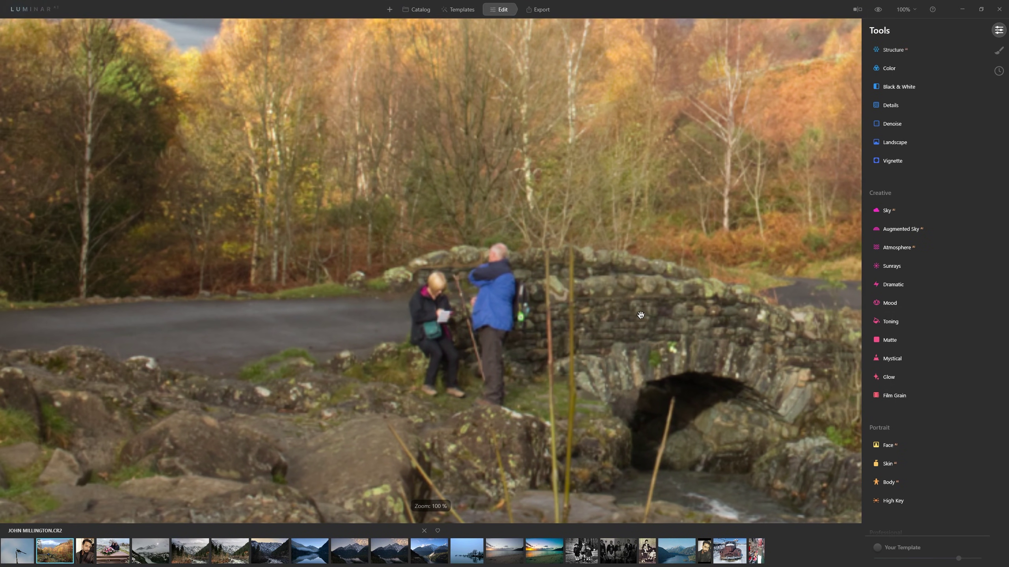
click(915, 9)
click(918, 79)
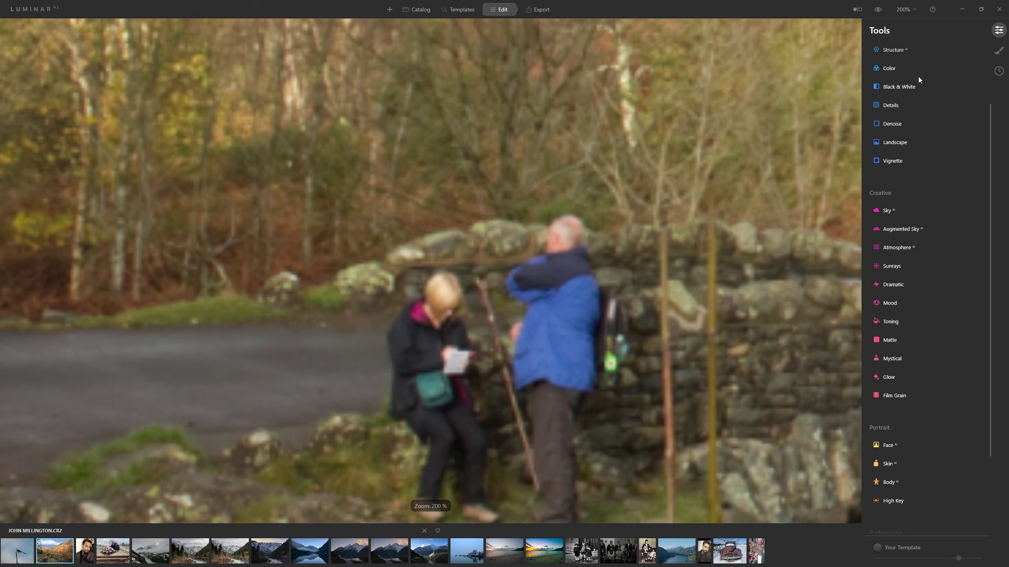
drag(608, 310, 556, 191)
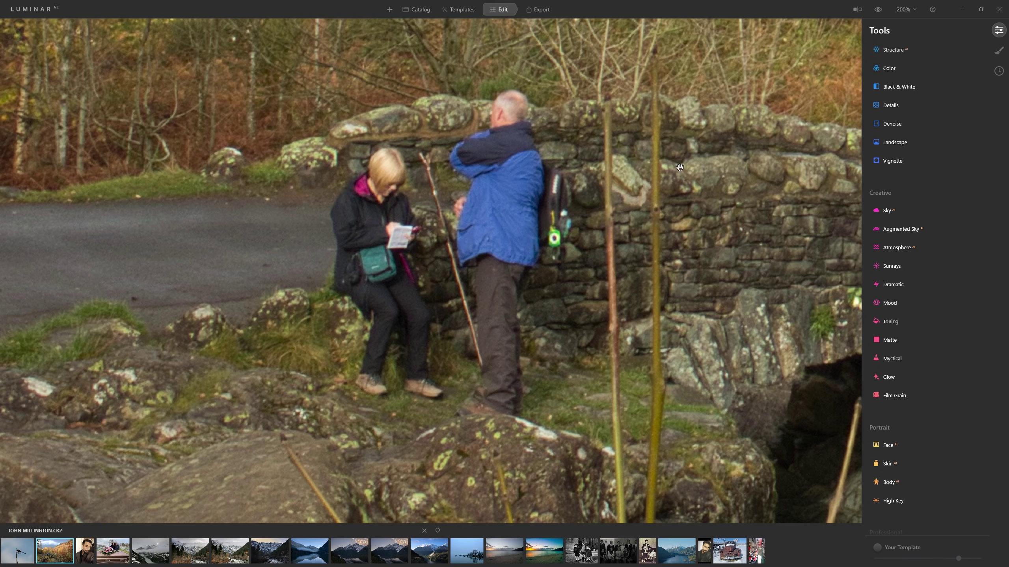
scroll(914, 330, down, 3)
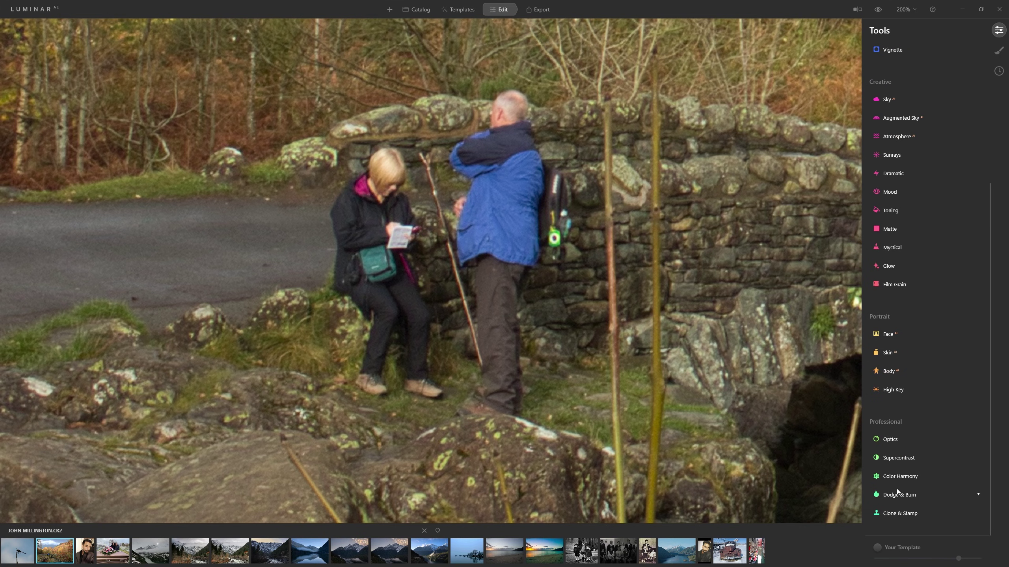
click(896, 515)
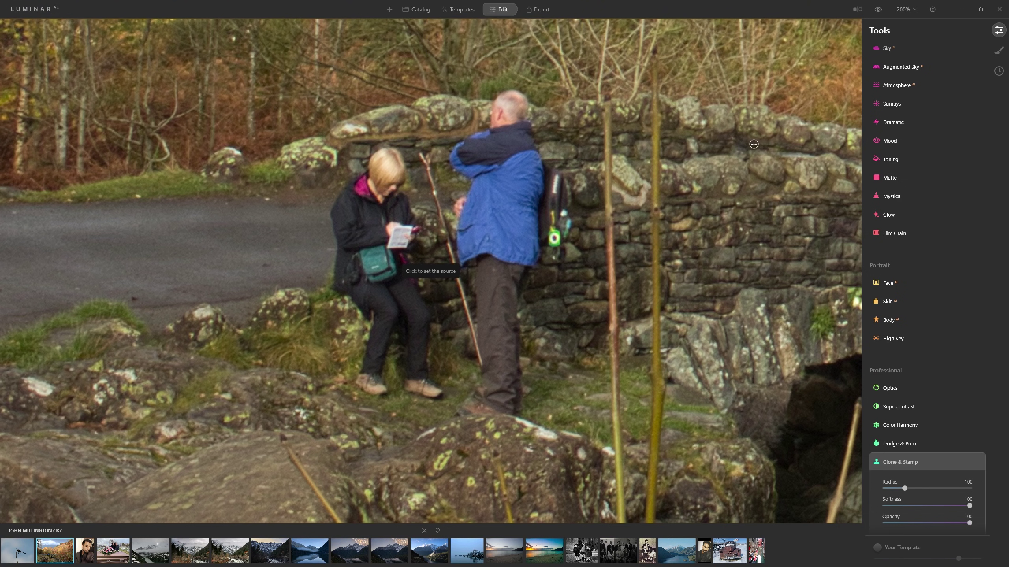
Sample the bridge wall, set the brush radius to 64 and clone out the thicker stem from the wall's top to its base
click(714, 136)
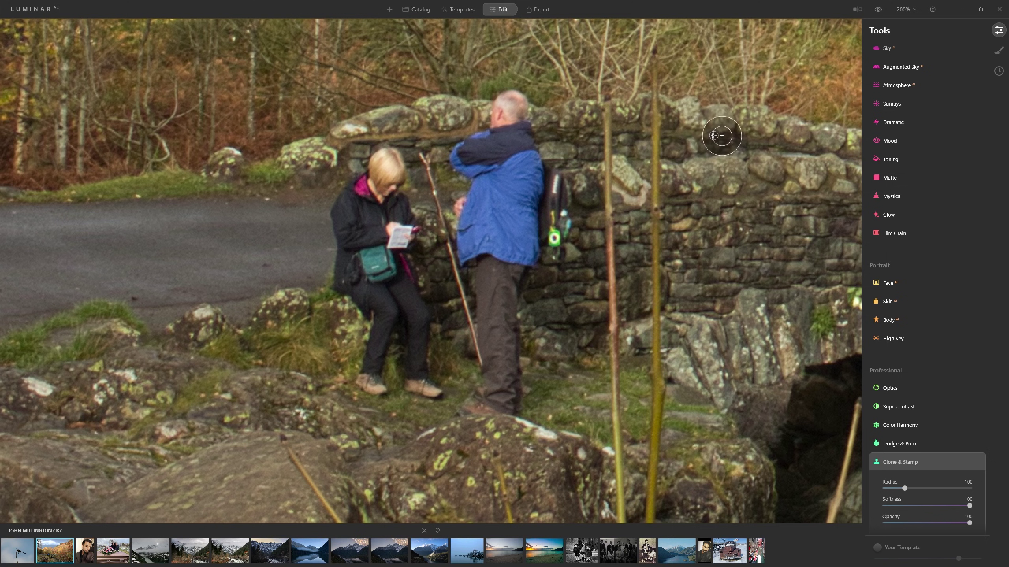
key(bracketleft)
key(bracketleft)
key(bracketleft)
key(bracketleft)
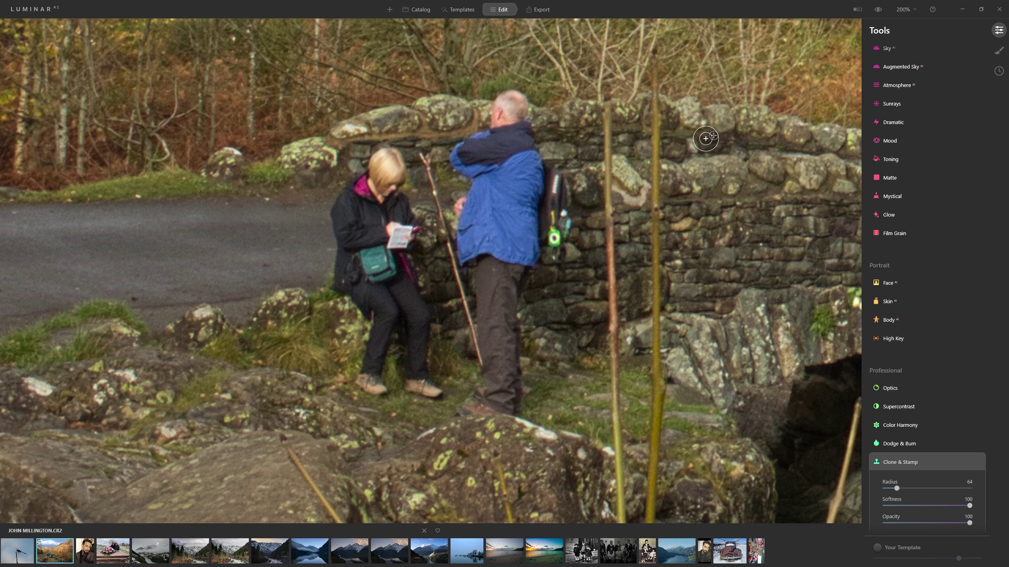
drag(656, 133, 653, 78)
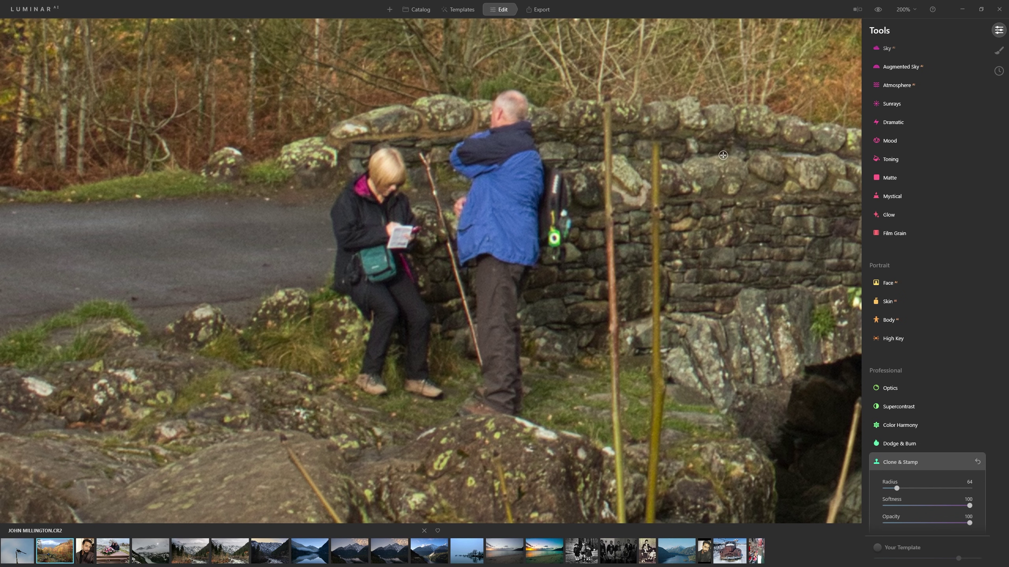
mouse_move(658, 160)
mouse_down()
mouse_move(649, 199)
mouse_move(661, 193)
mouse_move(656, 273)
mouse_move(668, 234)
mouse_move(656, 306)
mouse_up()
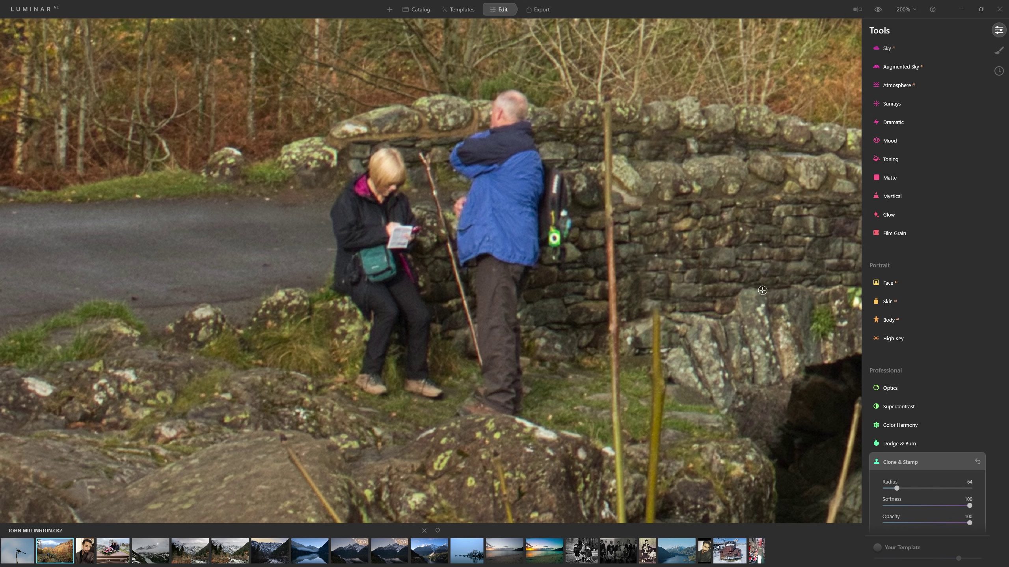
drag(656, 318, 656, 370)
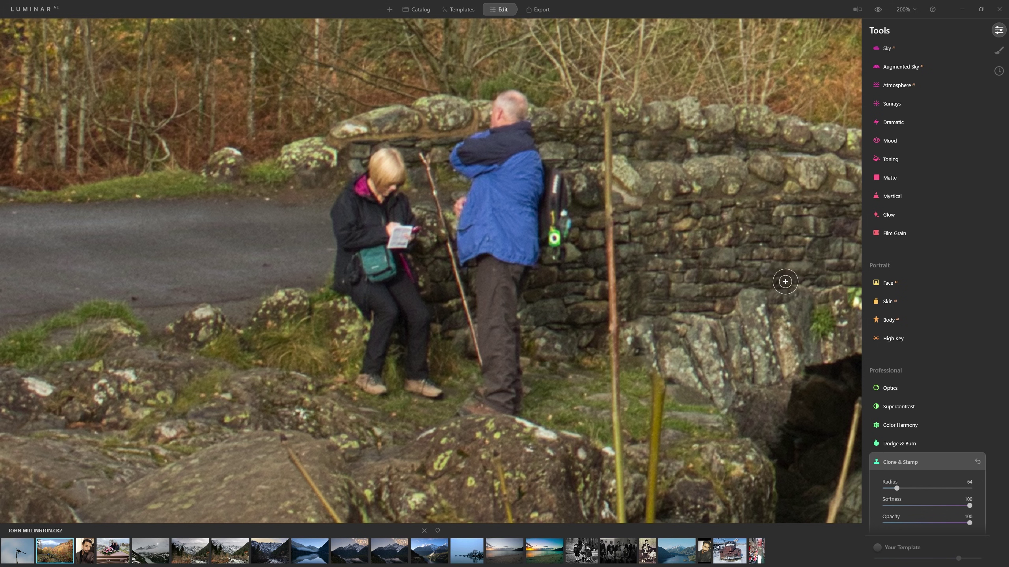
Clone wall texture over the other tall stem crossing the bridge wall, and compare the result with the original photo
mouse_move(756, 288)
mouse_down()
mouse_move(738, 291)
mouse_move(746, 293)
mouse_up()
drag(612, 325, 608, 228)
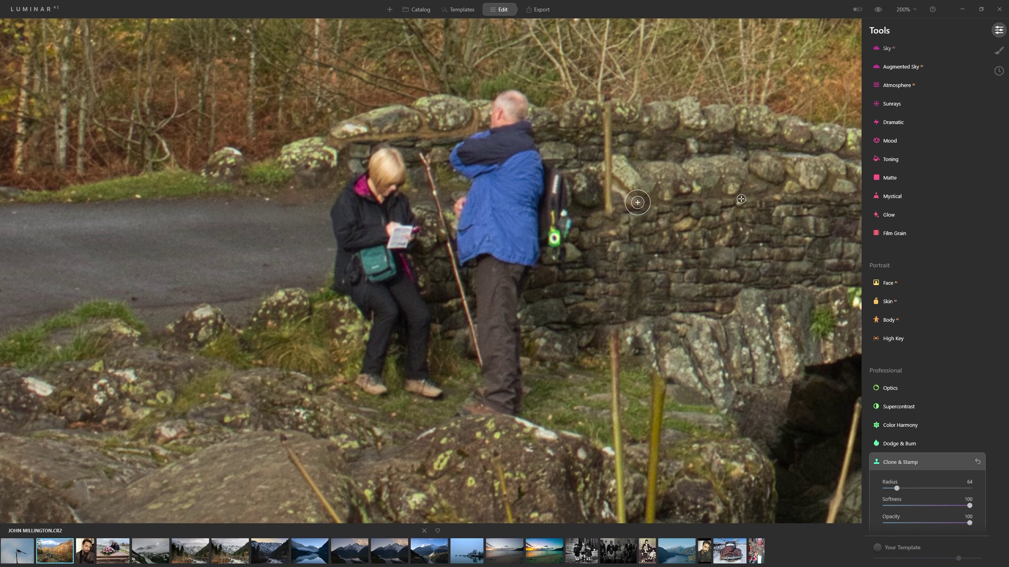
mouse_move(607, 209)
mouse_down()
mouse_move(600, 172)
mouse_move(621, 158)
mouse_move(603, 159)
mouse_move(613, 164)
mouse_move(603, 140)
mouse_up()
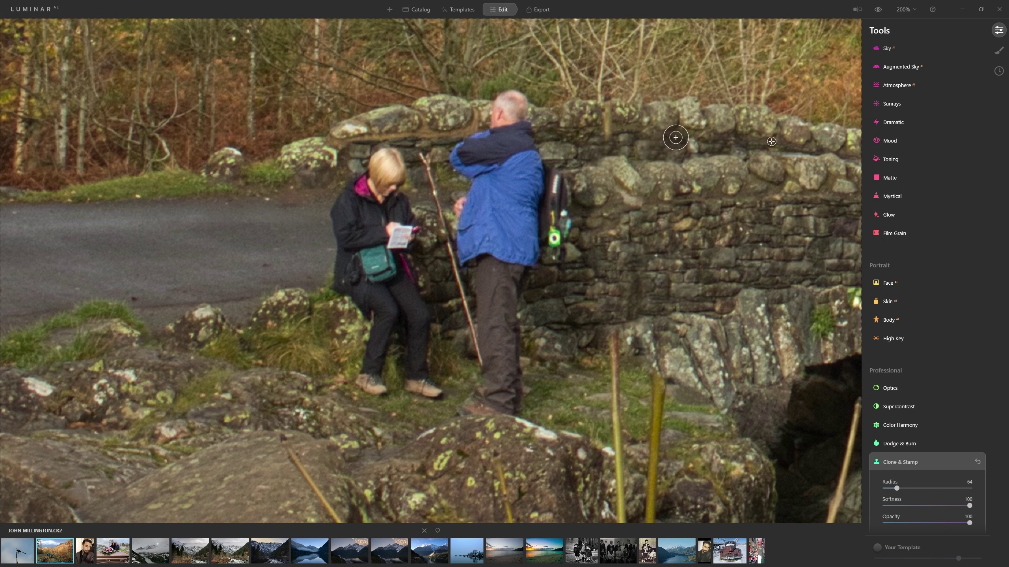
mouse_move(628, 132)
mouse_down()
mouse_move(609, 132)
mouse_move(606, 99)
mouse_up()
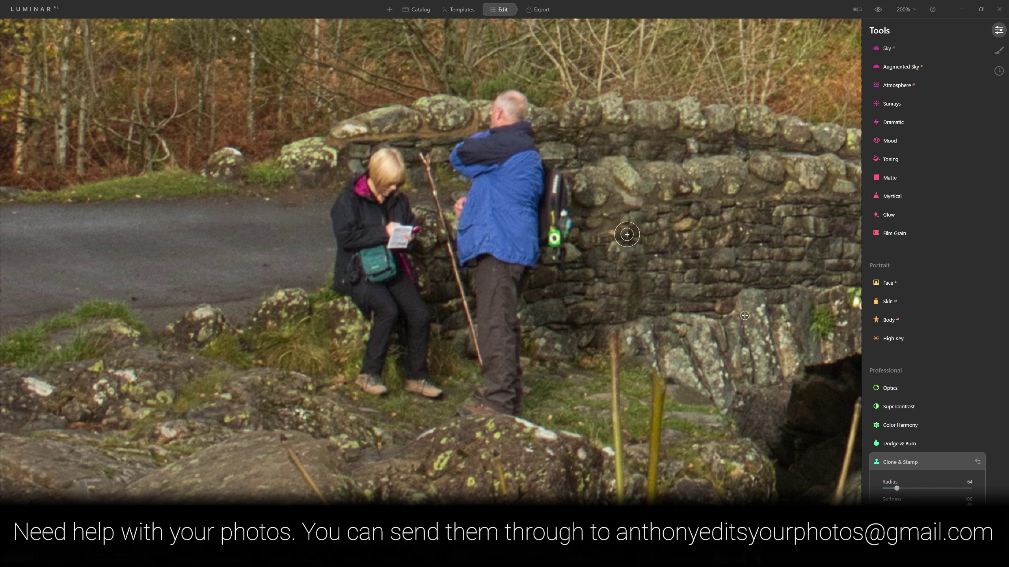
click(877, 11)
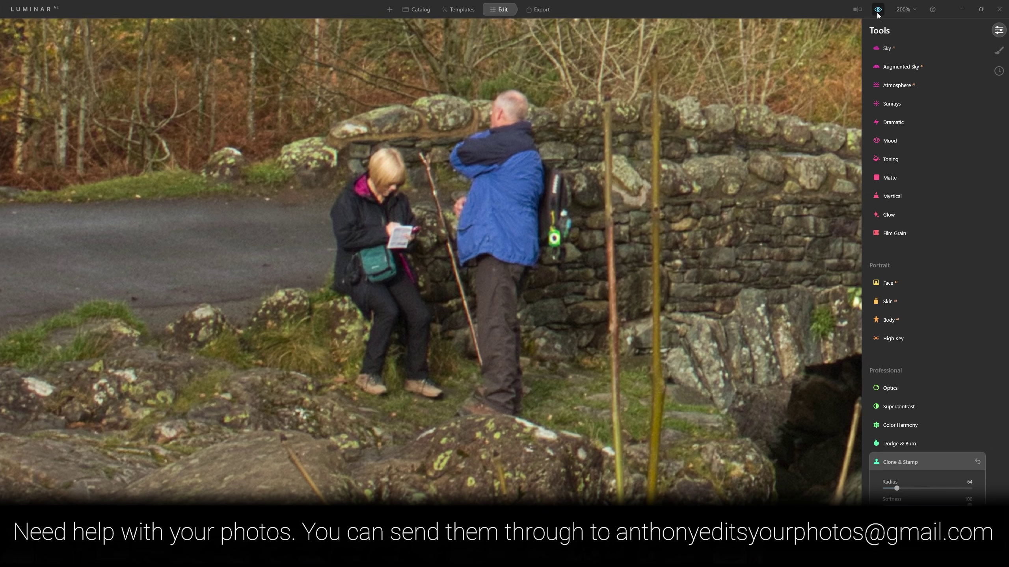
click(877, 12)
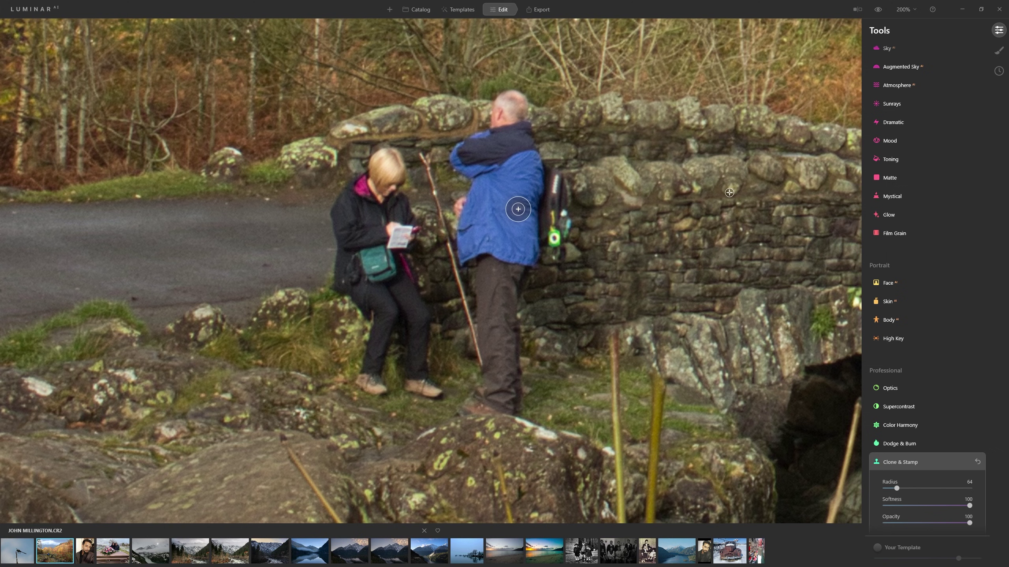
Set the brush radius to 136 and clone the stone wall over the standing man's blue jacket and backpack
key(bracketright)
key(bracketright)
key(bracketright)
key(bracketright)
key(bracketright)
key(bracketright)
key(bracketright)
key(bracketright)
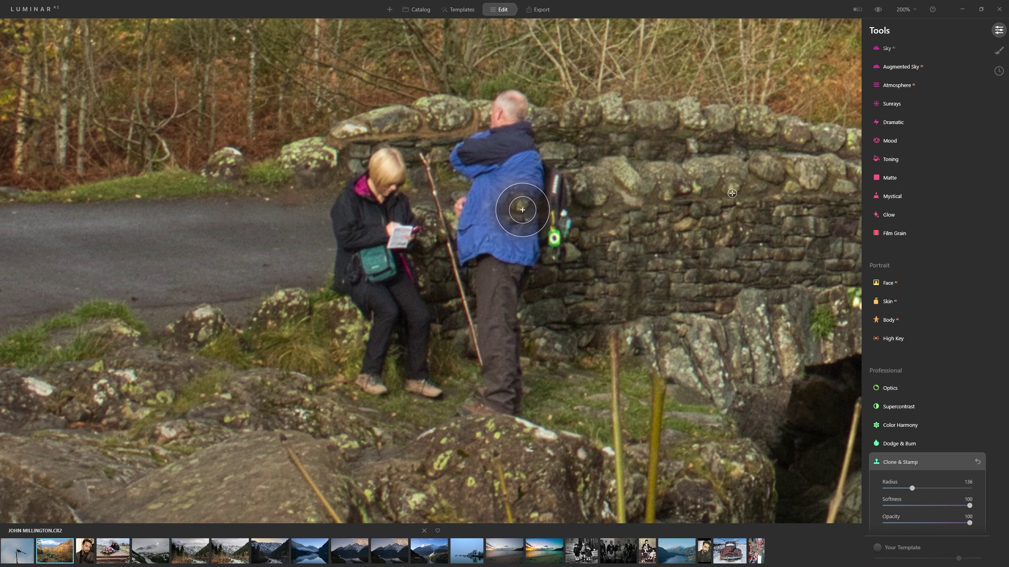
mouse_move(526, 207)
mouse_down()
mouse_move(565, 200)
mouse_move(479, 247)
mouse_move(550, 241)
mouse_move(464, 293)
mouse_move(490, 294)
mouse_move(499, 313)
mouse_move(498, 210)
mouse_move(515, 213)
mouse_move(524, 190)
mouse_move(516, 177)
mouse_move(477, 210)
mouse_move(475, 187)
mouse_move(454, 207)
mouse_move(467, 227)
mouse_move(449, 212)
mouse_move(469, 172)
mouse_move(520, 175)
mouse_move(535, 164)
mouse_move(455, 171)
mouse_move(509, 174)
mouse_move(457, 175)
mouse_up()
Sample the bridge's far parapet and clone it over the man's head and shoulders with a radius of 100
alt+click(629, 122)
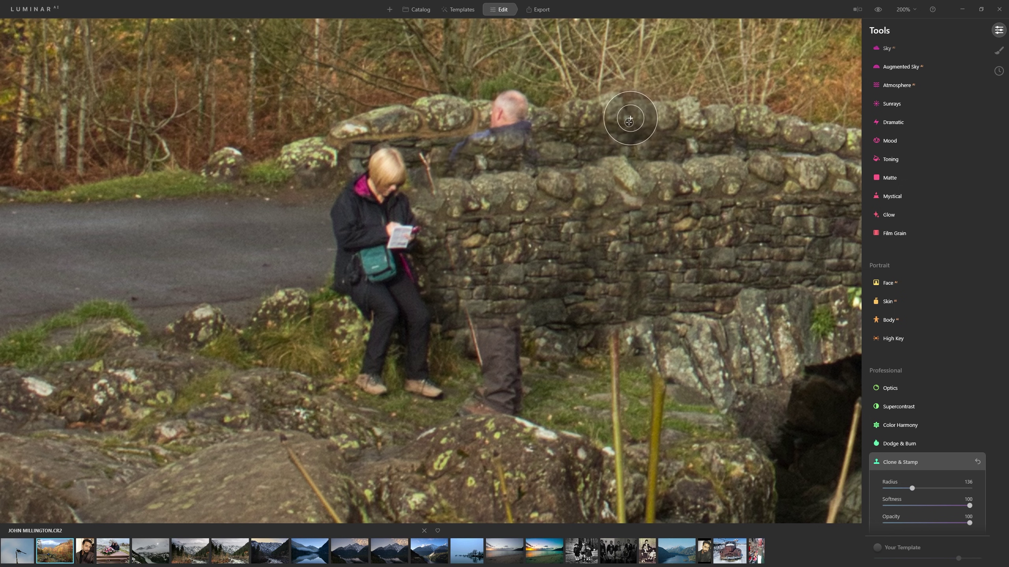
key(bracketleft)
key(bracketleft)
key(bracketleft)
mouse_move(520, 122)
mouse_down()
mouse_move(493, 128)
mouse_move(504, 108)
mouse_move(518, 108)
mouse_move(509, 87)
mouse_move(533, 115)
mouse_move(519, 118)
mouse_move(523, 108)
mouse_move(517, 132)
mouse_move(458, 148)
mouse_up()
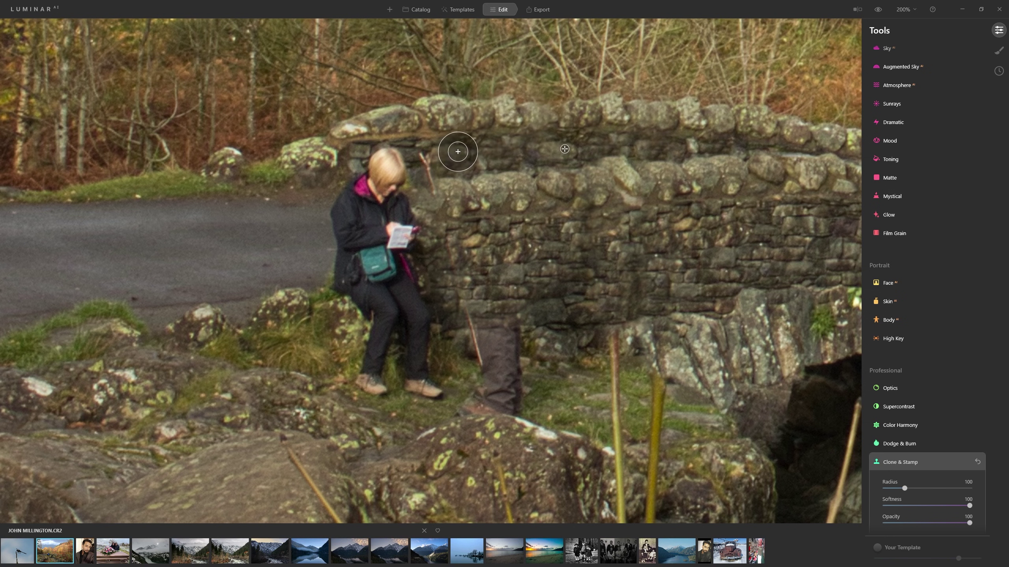
Sample the near wall and clone its stones over the seated woman's head, body and legs
alt+click(650, 296)
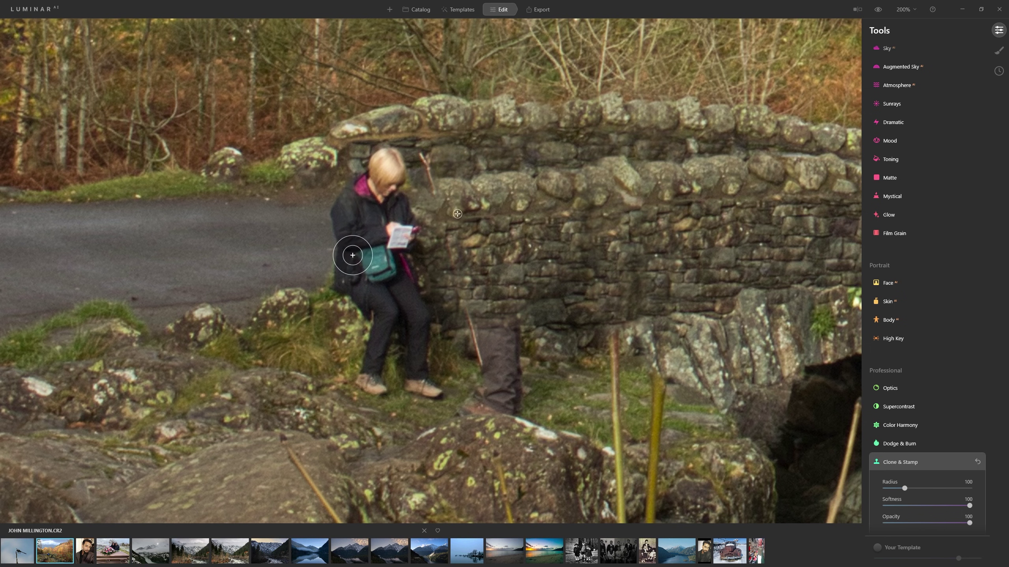
alt+click(492, 215)
alt+click(576, 208)
mouse_move(403, 218)
mouse_down()
mouse_move(382, 161)
mouse_move(375, 179)
mouse_move(356, 181)
mouse_move(350, 230)
mouse_move(377, 230)
mouse_move(411, 254)
mouse_move(391, 320)
mouse_move(412, 331)
mouse_move(412, 356)
mouse_move(386, 319)
mouse_move(469, 294)
mouse_up()
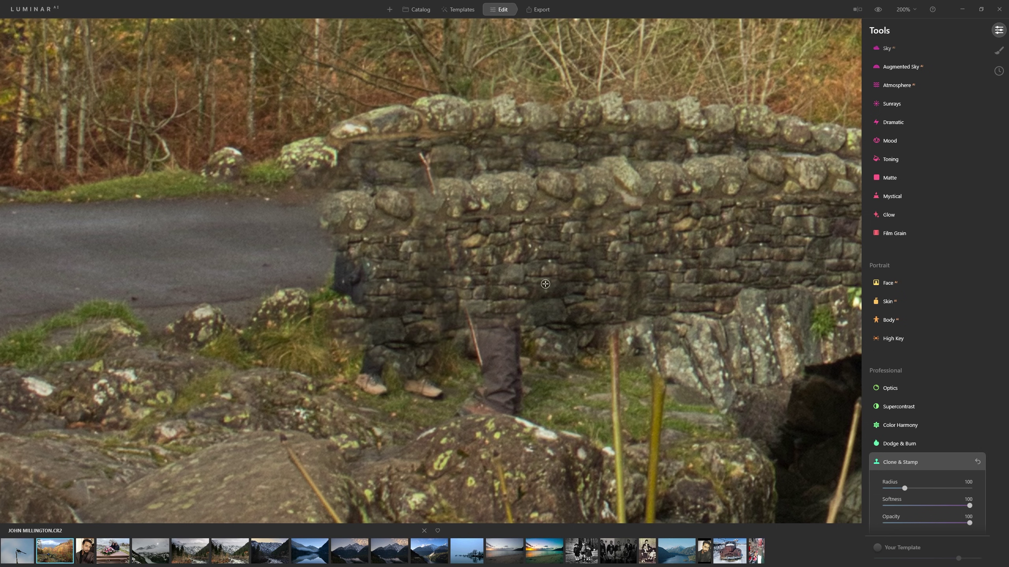
Resample the wall and clone stones over the woman's leftover dark clothing at the wall's road-side end with a radius of 28
alt+click(512, 222)
key(bracketleft)
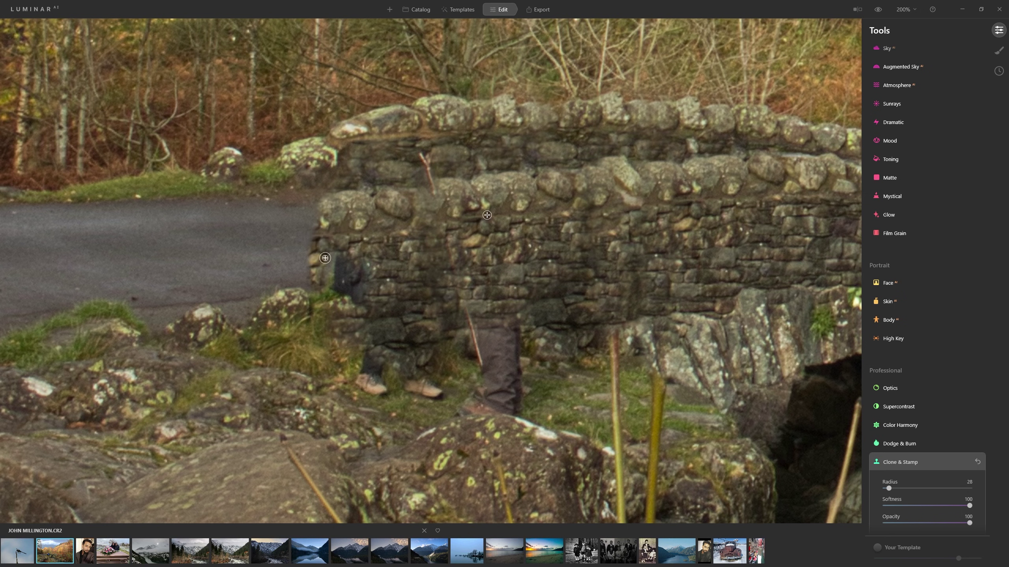
drag(343, 274, 358, 259)
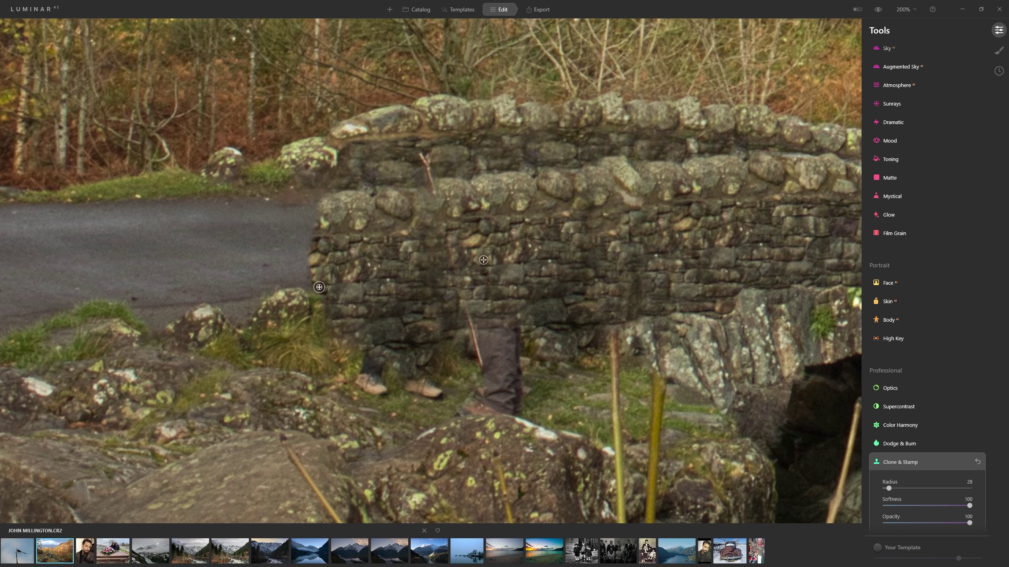
drag(329, 318, 329, 336)
Set the brush radius to 10 and clone coping stones over the upper tip of the walking stick
key(bracketleft)
key(bracketleft)
key(bracketleft)
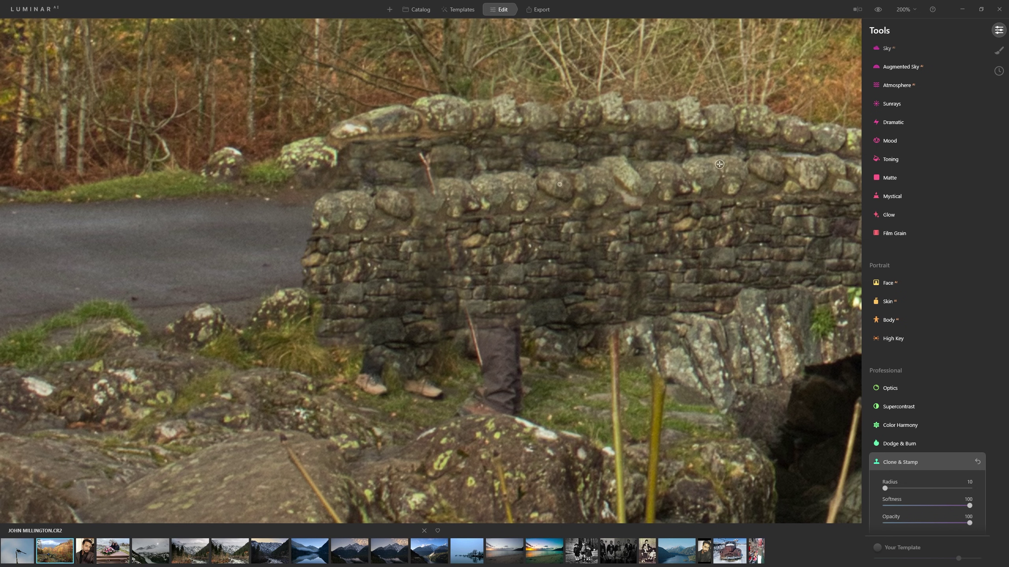
mouse_move(444, 180)
mouse_down()
mouse_move(427, 174)
mouse_move(427, 157)
mouse_up()
Set the brush radius to 58 and clone wall and grass over the man's legs, the remaining stick and the woman's feet
key(bracketright)
key(bracketright)
key(bracketright)
key(bracketright)
key(bracketright)
mouse_move(449, 249)
mouse_down()
mouse_move(453, 306)
mouse_move(454, 284)
mouse_move(469, 299)
mouse_move(465, 320)
mouse_move(443, 272)
mouse_move(432, 300)
mouse_move(441, 330)
mouse_move(429, 329)
mouse_move(475, 314)
mouse_up()
mouse_move(534, 329)
mouse_down()
mouse_move(487, 337)
mouse_move(520, 390)
mouse_move(464, 403)
mouse_move(422, 365)
mouse_move(410, 366)
mouse_move(439, 365)
mouse_move(445, 385)
mouse_move(406, 383)
mouse_move(440, 389)
mouse_move(451, 359)
mouse_move(385, 372)
mouse_move(476, 367)
mouse_up()
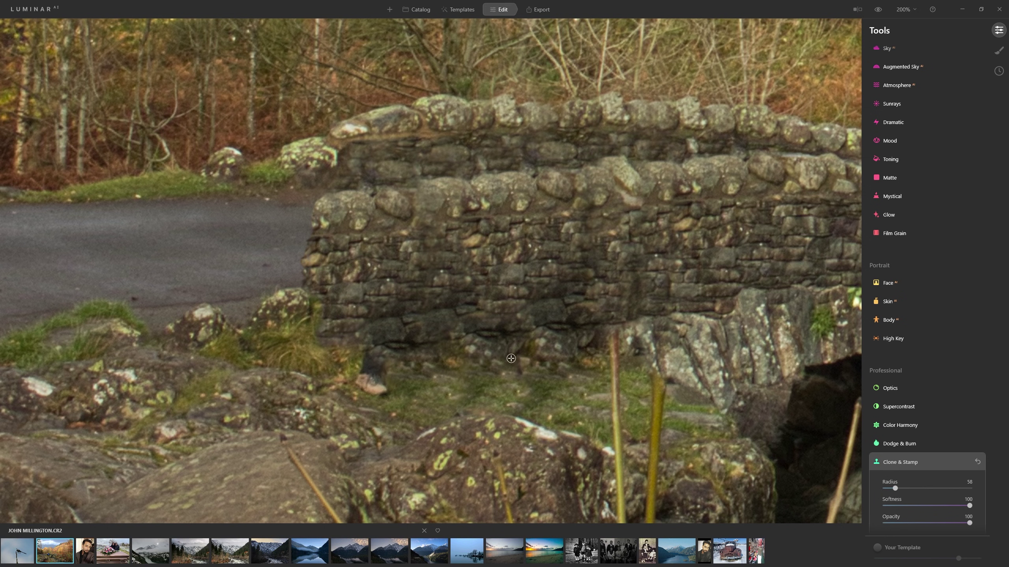
mouse_move(391, 351)
mouse_down()
mouse_move(370, 369)
mouse_move(381, 379)
mouse_move(364, 385)
mouse_move(385, 385)
mouse_up()
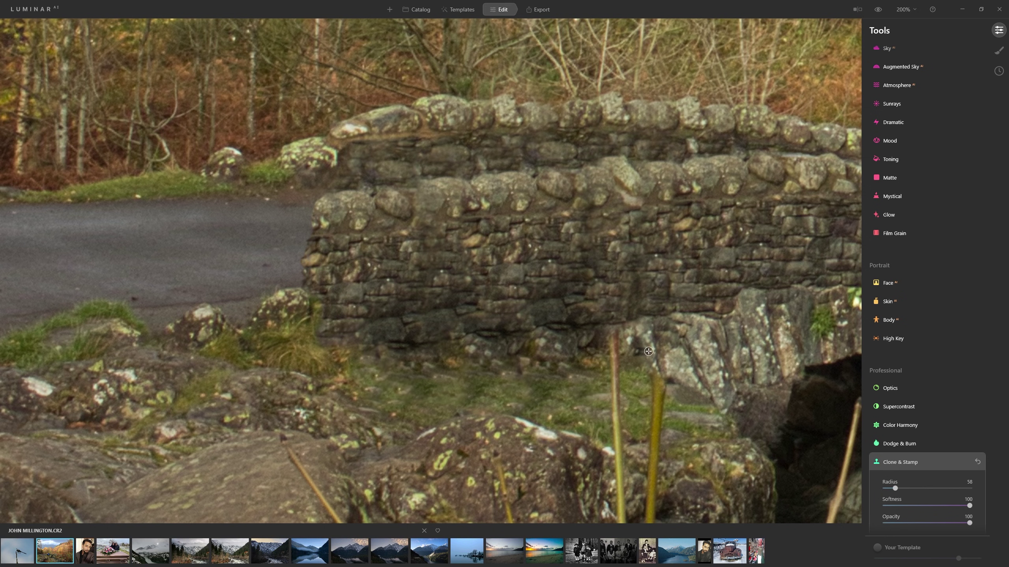
Clone out the tall stem crossing the dark bridge arch, the stream and the foreground rock
scroll(655, 432, down, 3)
scroll(655, 432, right, 3)
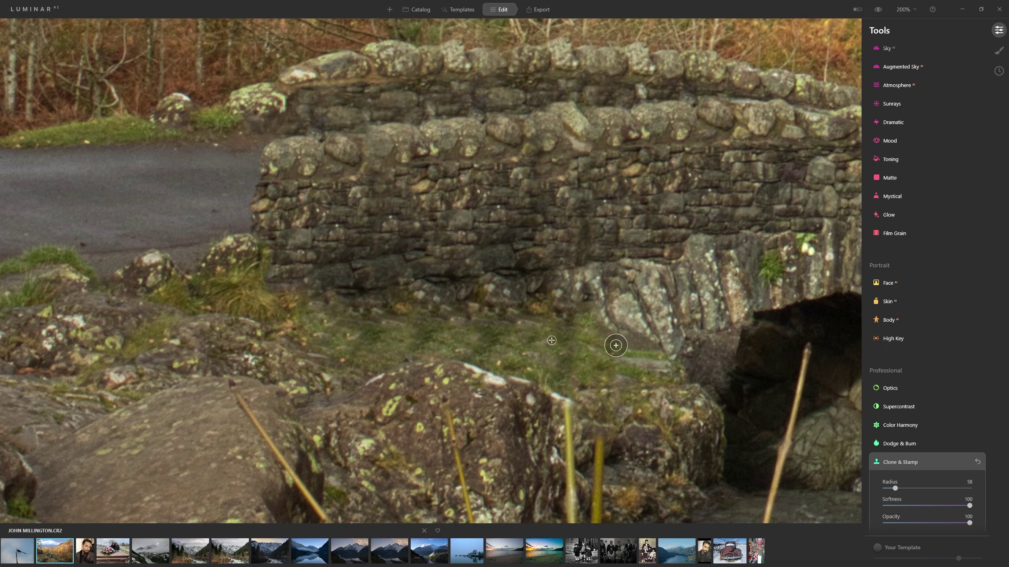
drag(656, 356, 321, 176)
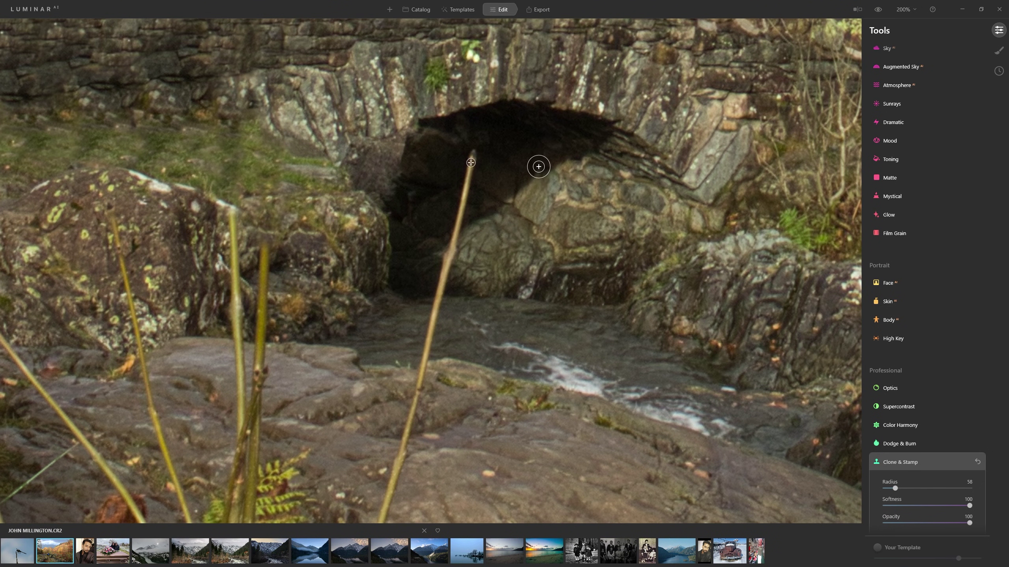
drag(471, 151, 469, 217)
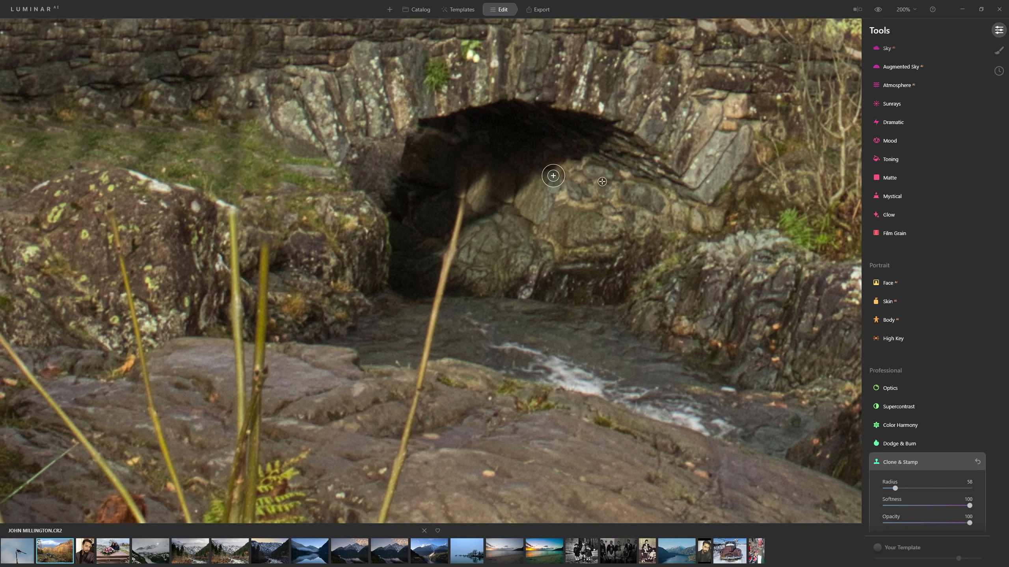
mouse_move(489, 162)
mouse_down()
mouse_move(507, 229)
mouse_move(495, 253)
mouse_move(445, 283)
mouse_move(397, 276)
mouse_move(415, 294)
mouse_move(467, 291)
mouse_move(462, 335)
mouse_move(476, 370)
mouse_move(422, 366)
mouse_move(517, 365)
mouse_move(405, 363)
mouse_move(402, 400)
mouse_move(422, 377)
mouse_move(481, 437)
mouse_move(403, 436)
mouse_move(400, 497)
mouse_up()
Clone rock texture over the upper part of the slanting stem across the large foreground boulder, and review the whole photo
scroll(510, 413, down, 3)
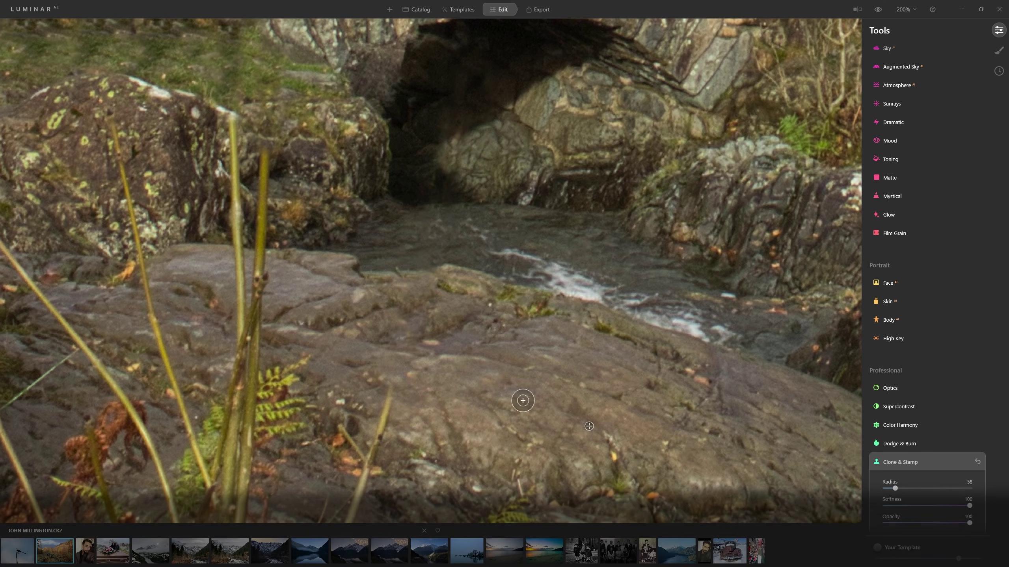
mouse_move(414, 372)
mouse_down()
mouse_move(515, 316)
mouse_move(528, 296)
mouse_up()
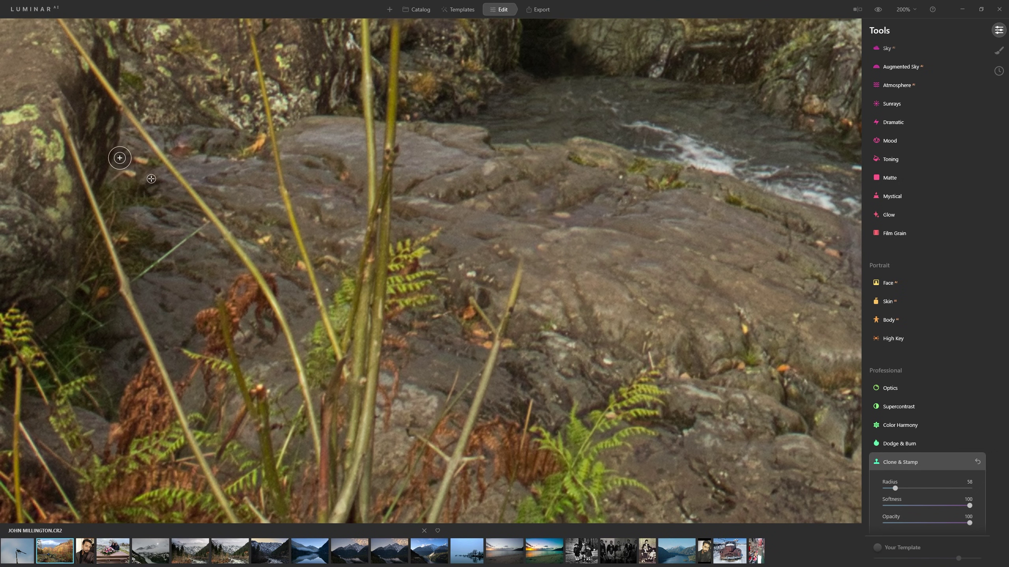
drag(216, 197, 709, 387)
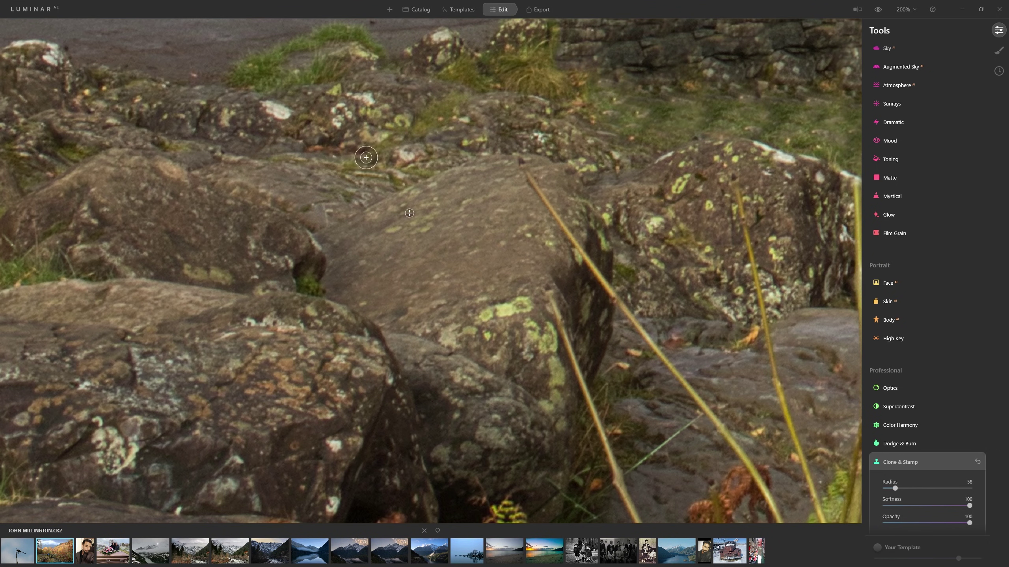
drag(521, 163, 572, 243)
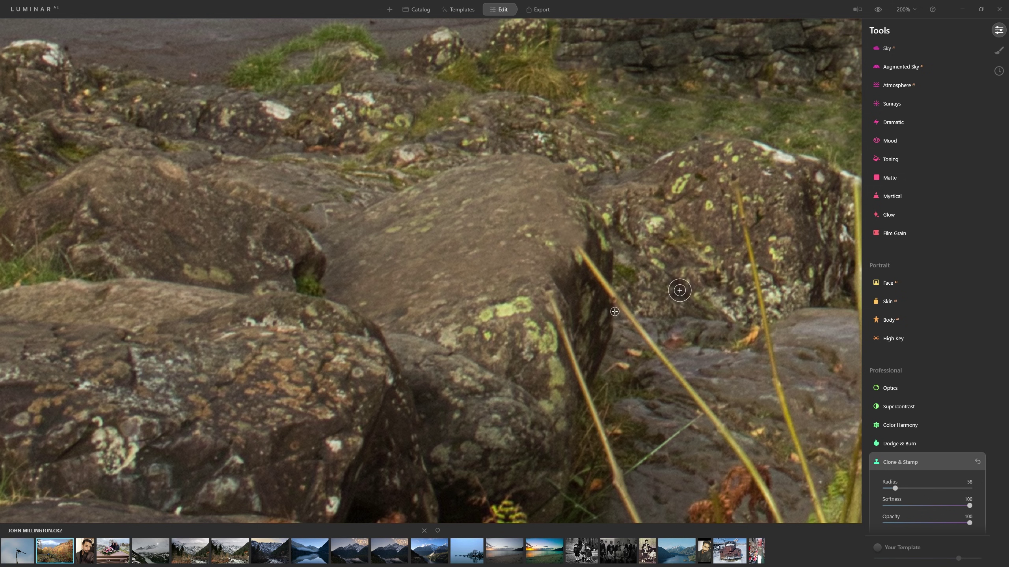
mouse_move(579, 291)
mouse_down()
mouse_move(586, 261)
mouse_move(602, 325)
mouse_move(601, 292)
mouse_move(625, 312)
mouse_move(645, 294)
mouse_move(626, 313)
mouse_up()
mouse_move(654, 351)
mouse_down()
mouse_move(659, 328)
mouse_move(639, 321)
mouse_move(673, 350)
mouse_move(644, 334)
mouse_move(693, 391)
mouse_move(714, 385)
mouse_up()
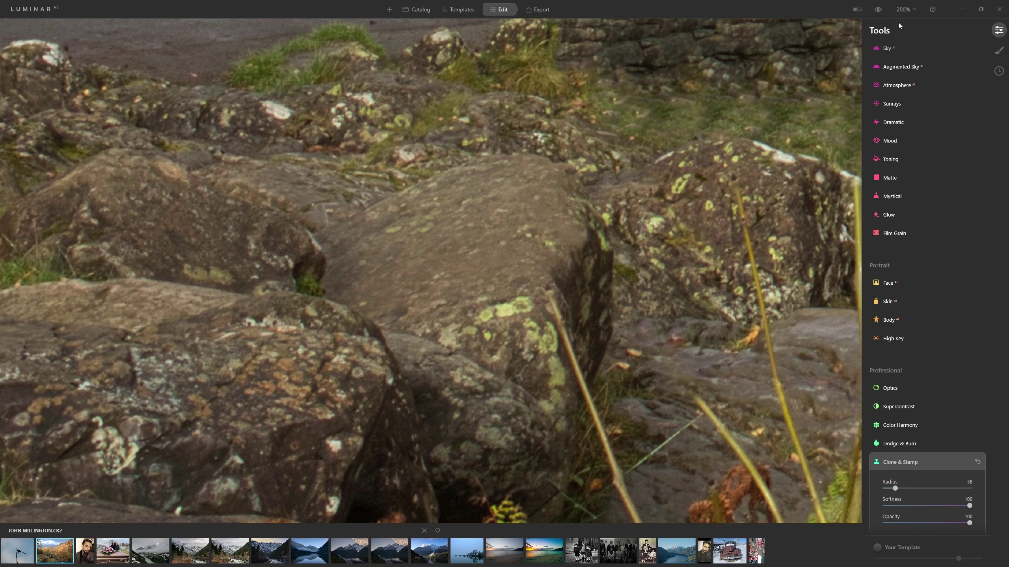
click(904, 9)
click(913, 31)
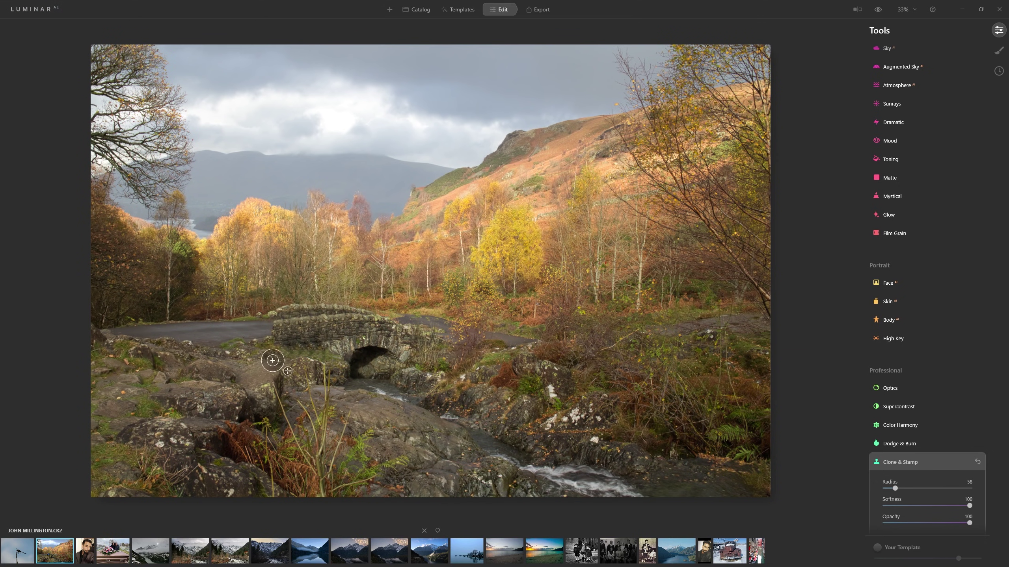
Finish the Clone & Stamp retouching and compare the cleaned-up photo with the original
alt+click(322, 350)
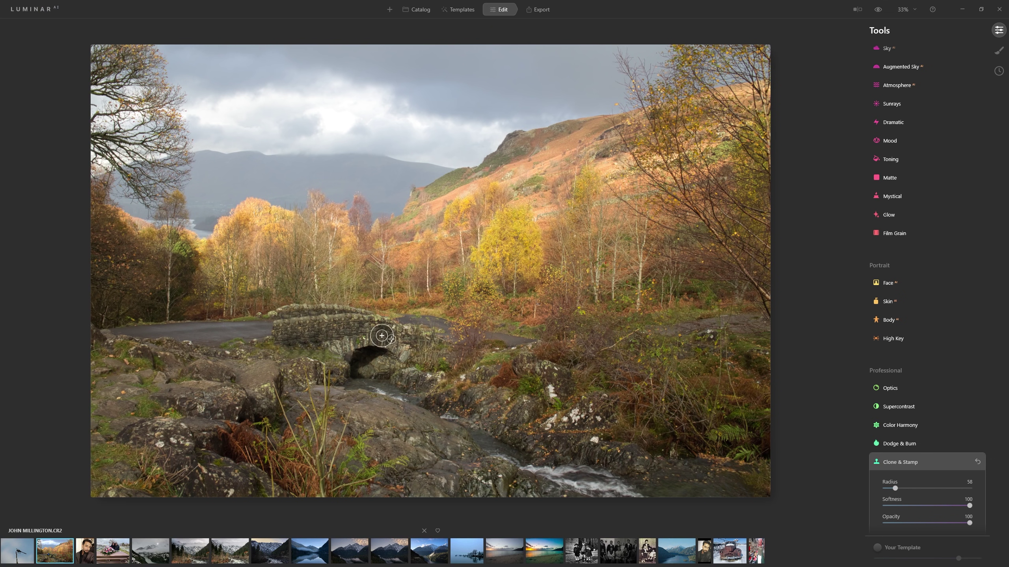
alt+click(346, 328)
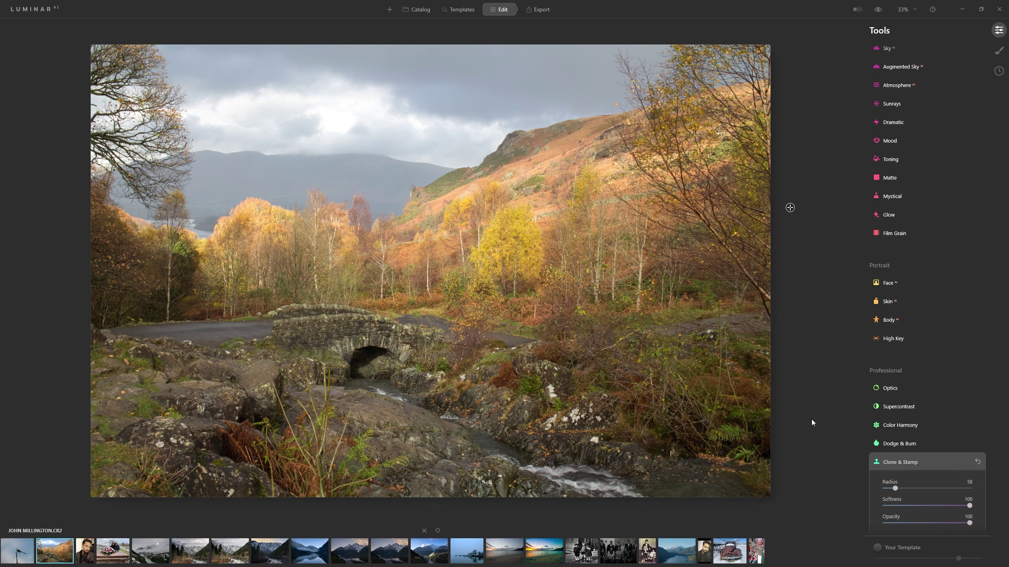
scroll(952, 465, up, 1)
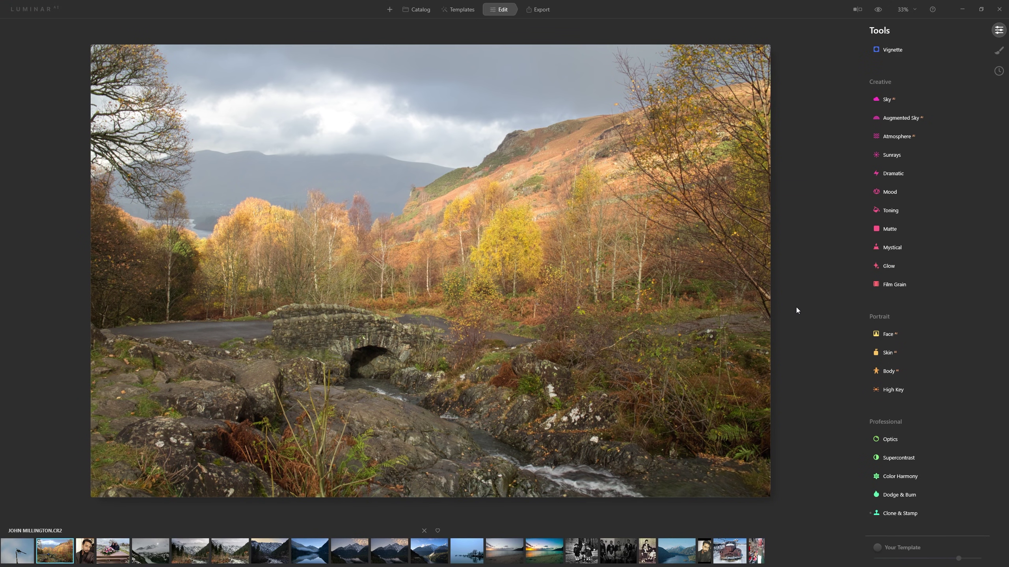
click(878, 10)
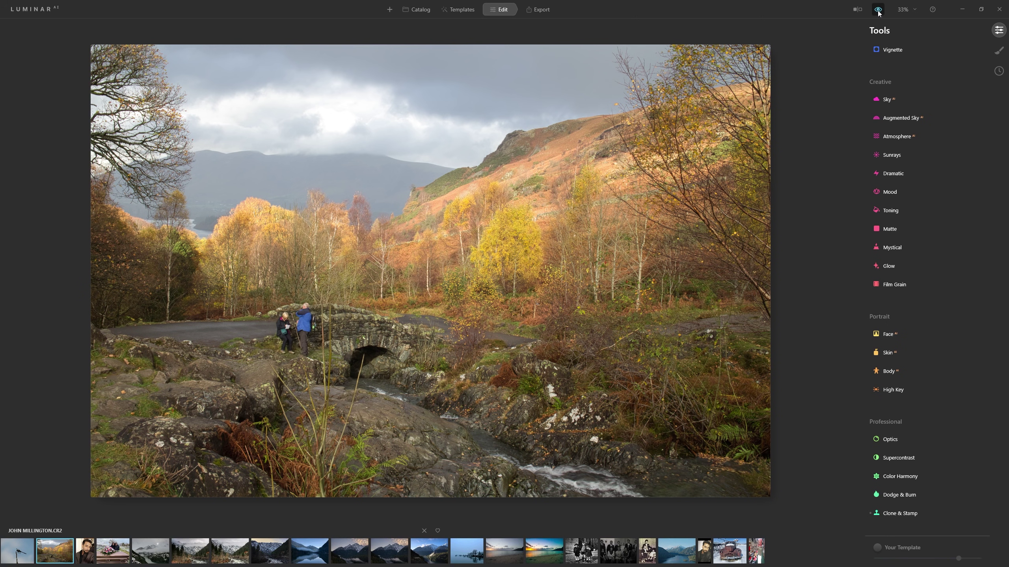
click(878, 10)
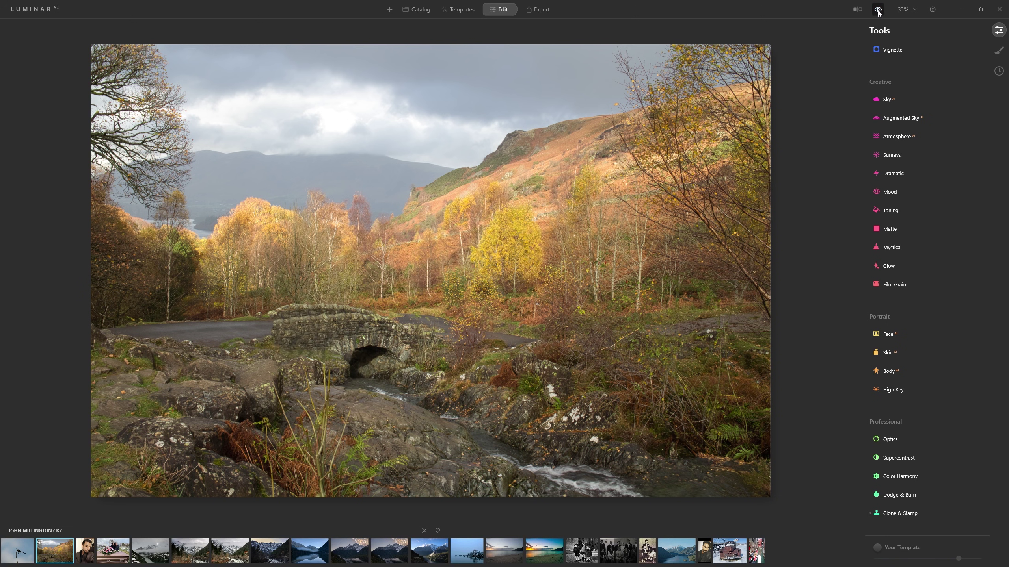
click(878, 10)
click(878, 10)
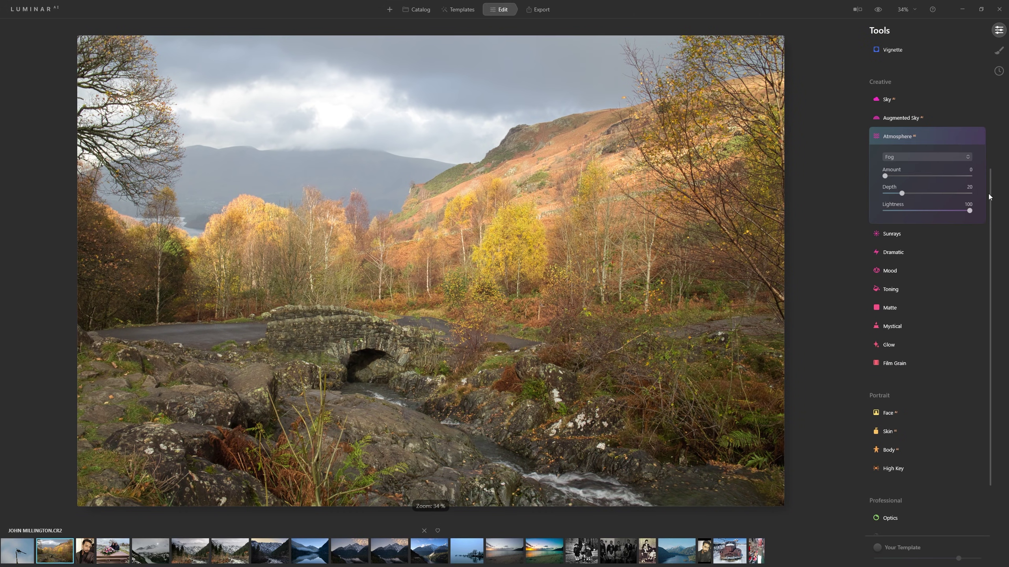
Try the Enhance AI Accent at 100 and settle it at 39
click(965, 135)
drag(990, 185, 1004, 26)
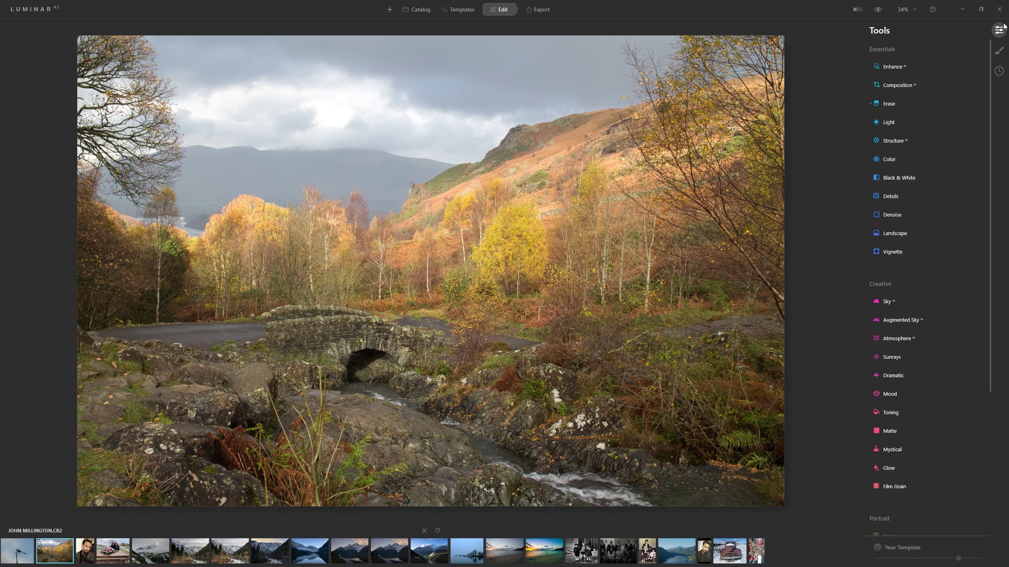
click(895, 68)
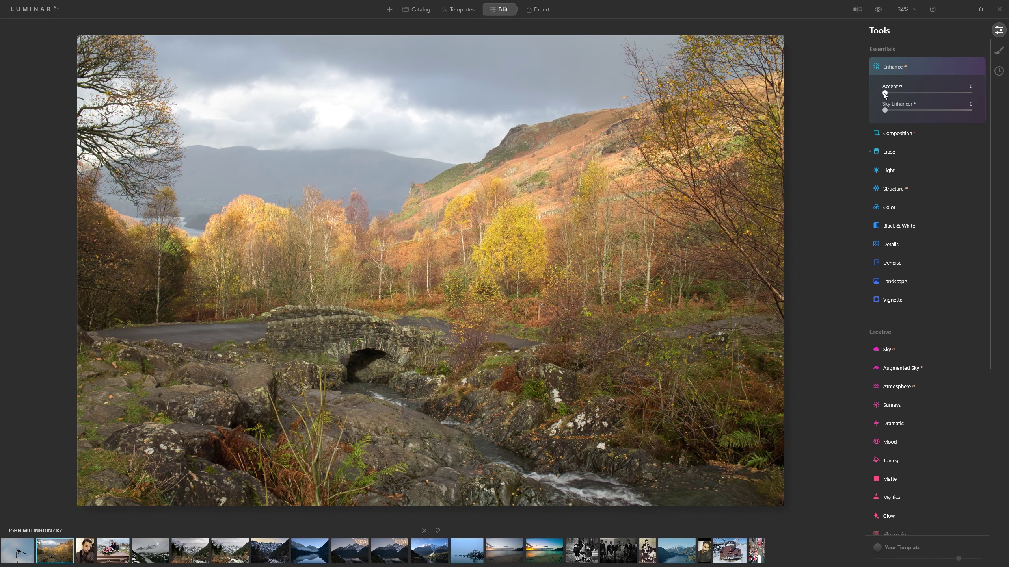
drag(884, 93, 1006, 106)
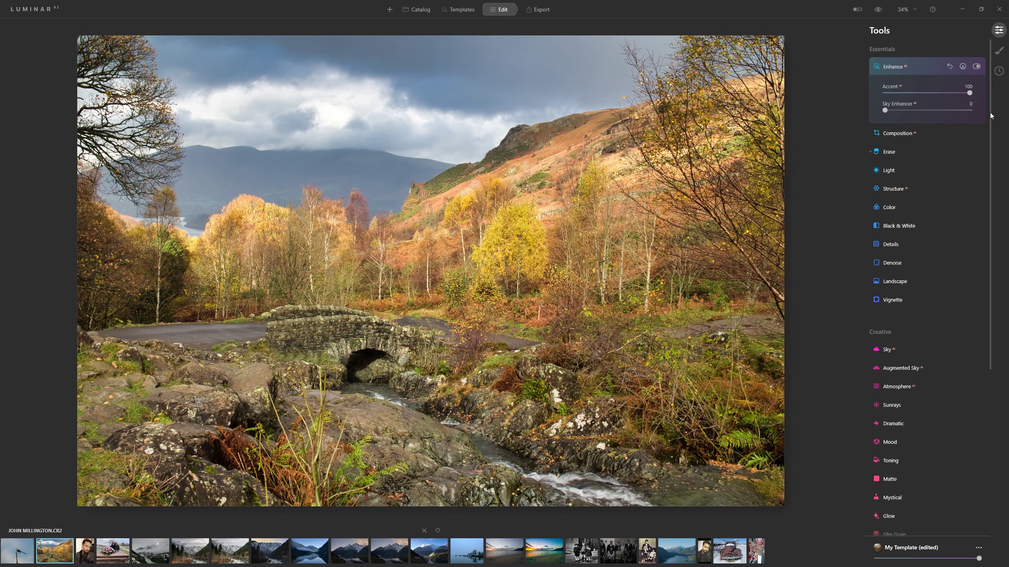
drag(974, 93, 926, 100)
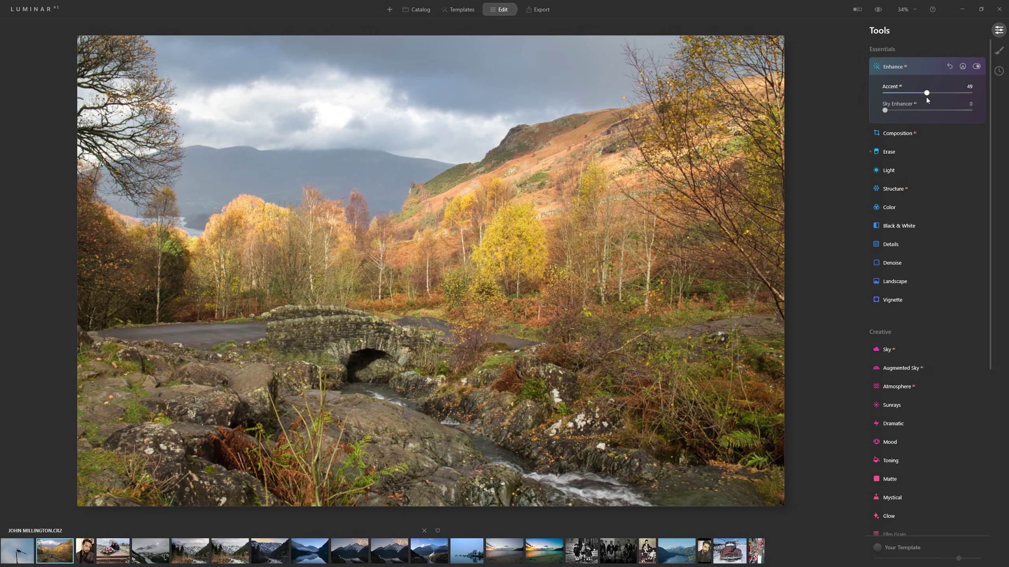
drag(927, 100, 970, 94)
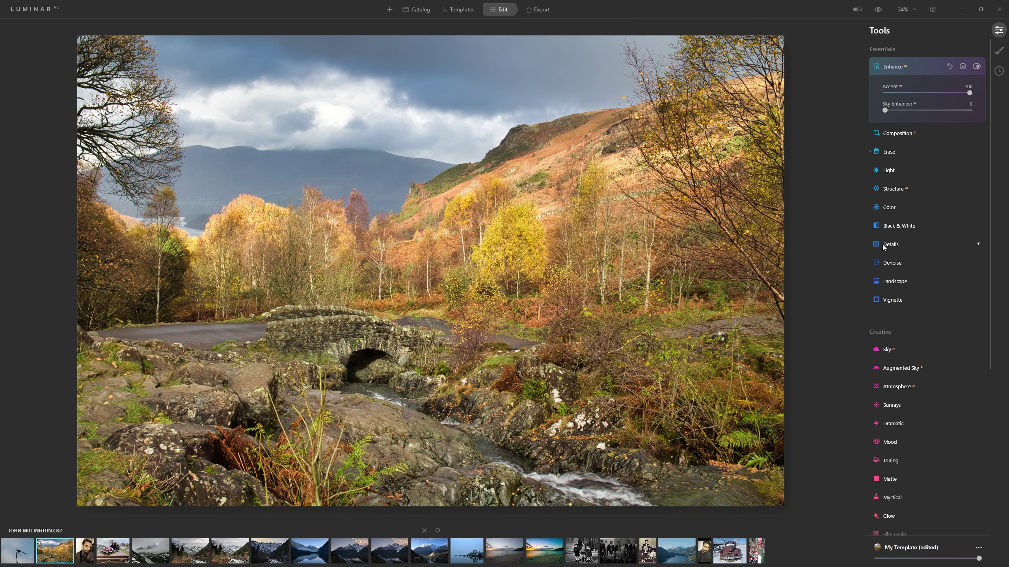
drag(968, 92, 917, 108)
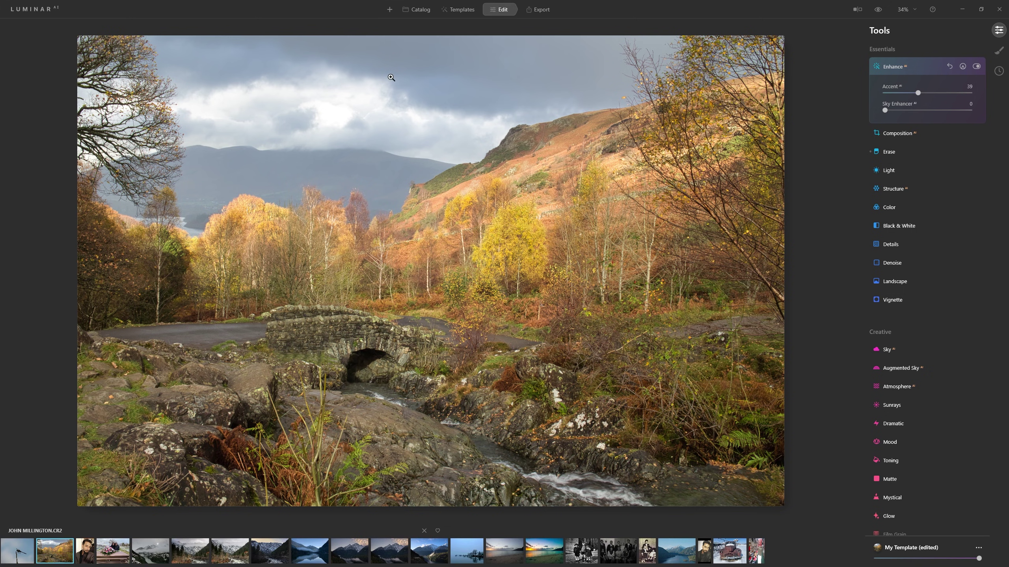
Open the Light adjustments and expand the Blacks & Whites and Curves sections
click(905, 172)
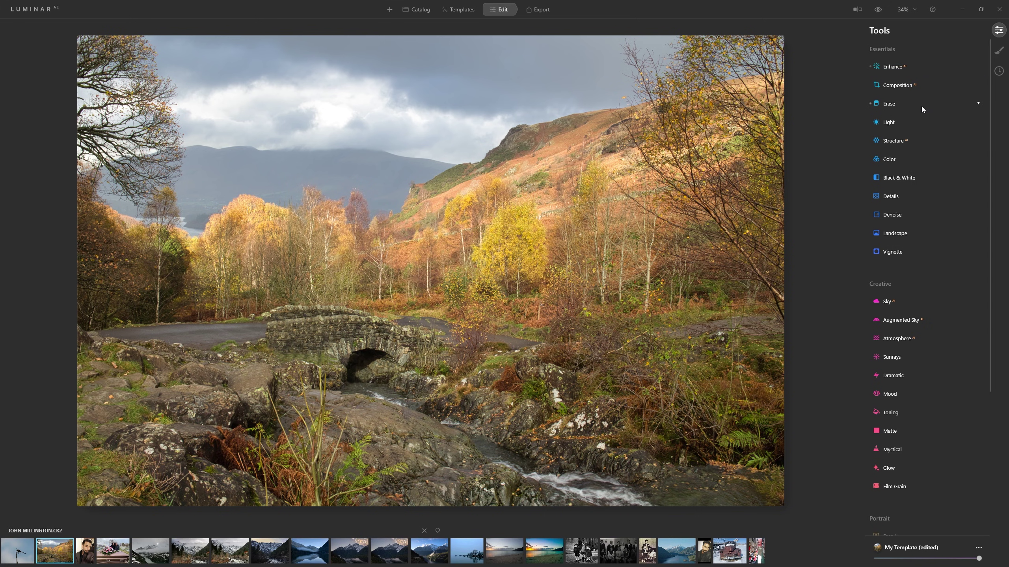
click(904, 118)
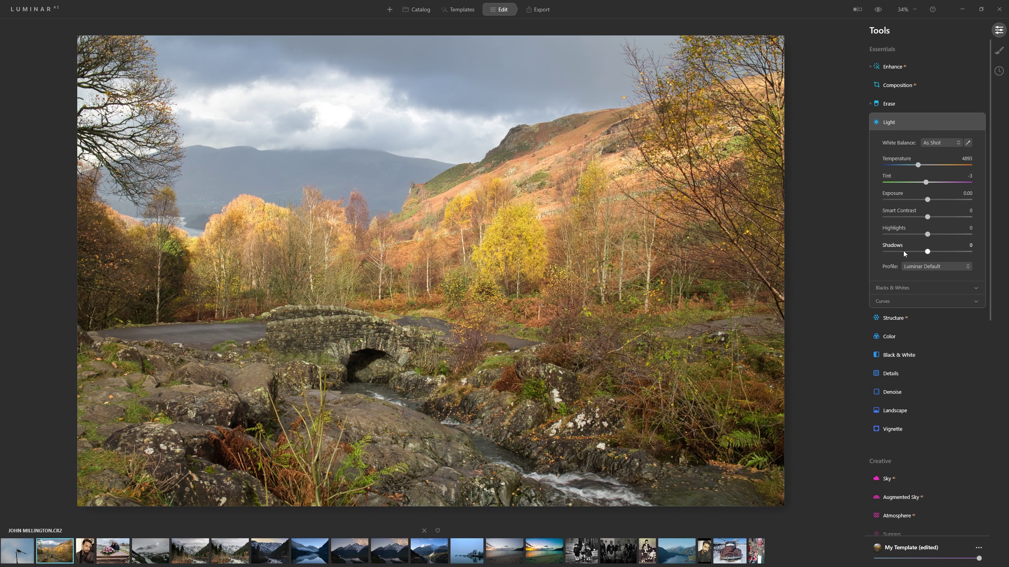
click(910, 286)
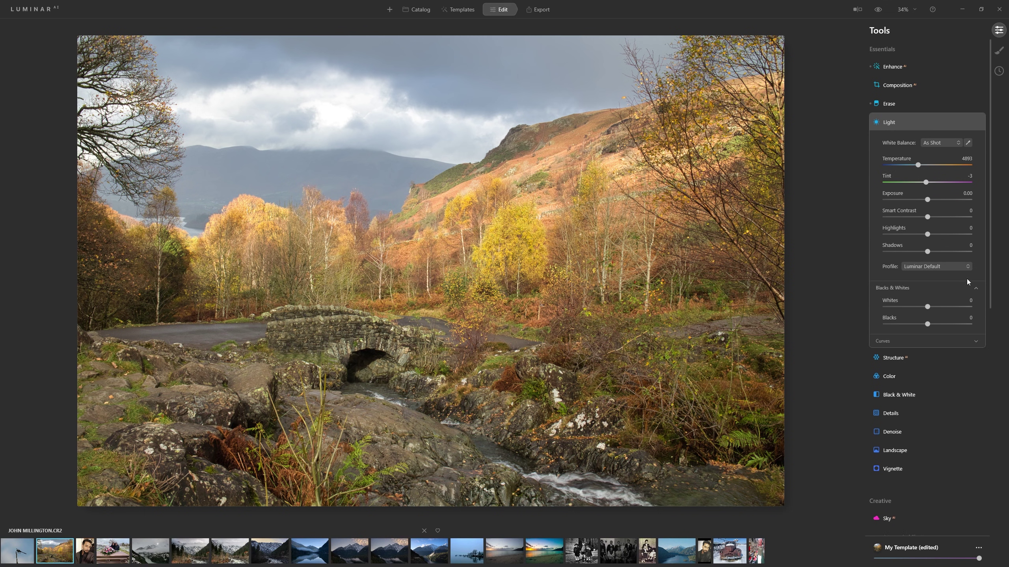
click(899, 342)
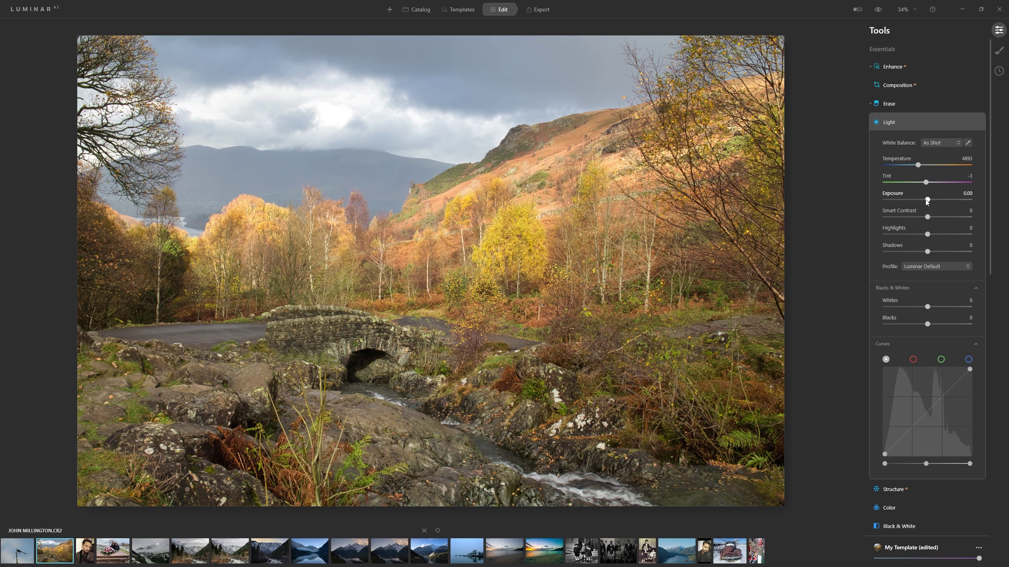
Try warmer and cooler Temperature values, including 7706 and 2987, and restore the As Shot white balance
drag(919, 165, 929, 169)
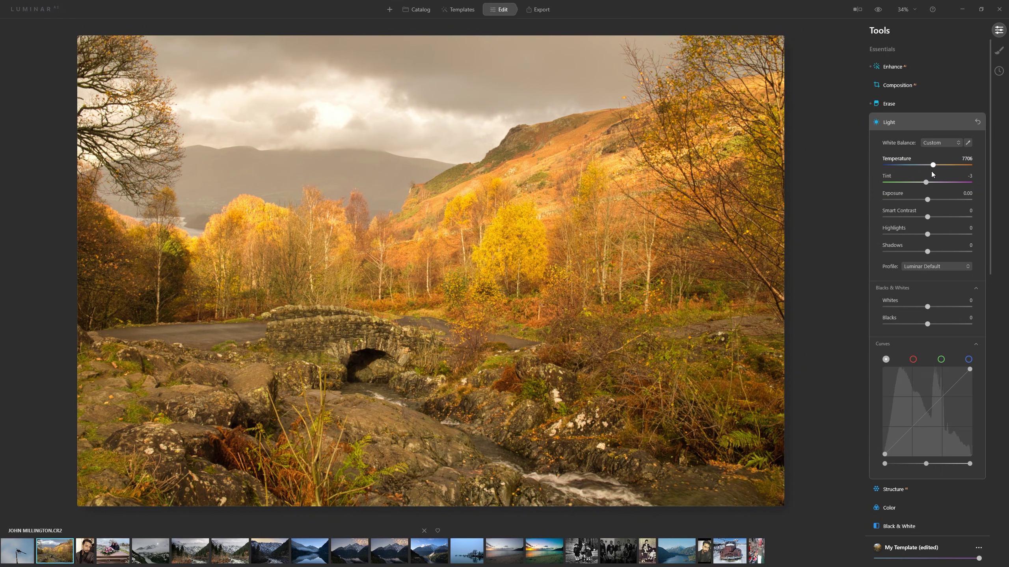
mouse_move(914, 167)
mouse_down()
mouse_move(921, 171)
mouse_move(902, 174)
mouse_up()
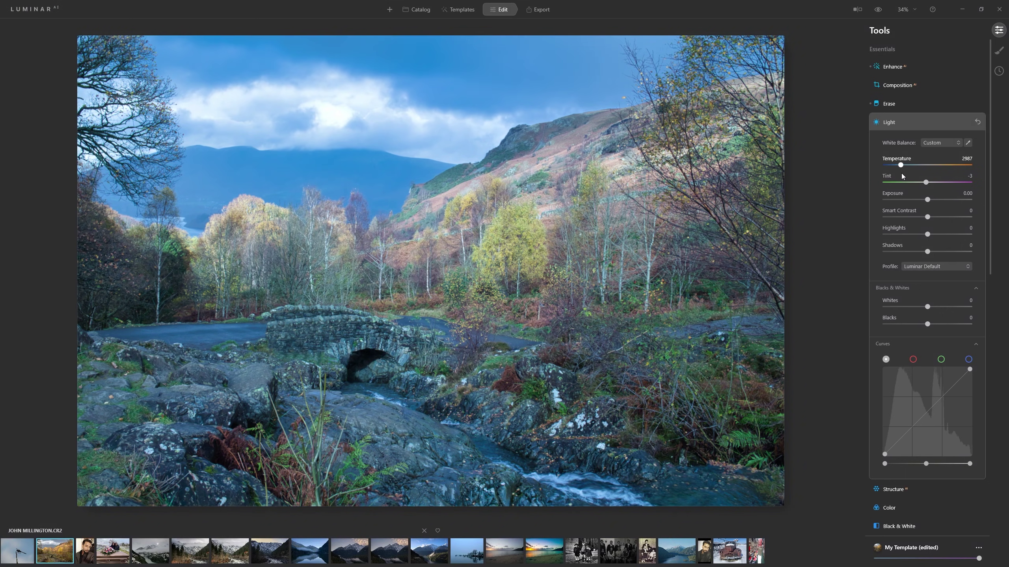
drag(905, 176, 934, 168)
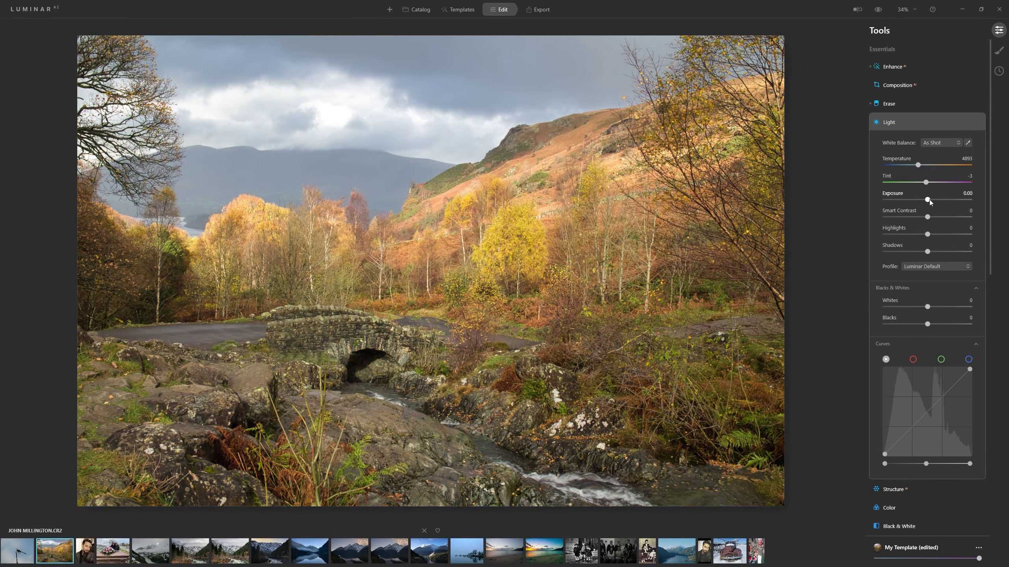
Try Exposure at 0.33 and a changed Smart Contrast, and reset both to 0
mouse_move(929, 200)
mouse_down()
mouse_move(940, 203)
mouse_move(931, 201)
mouse_up()
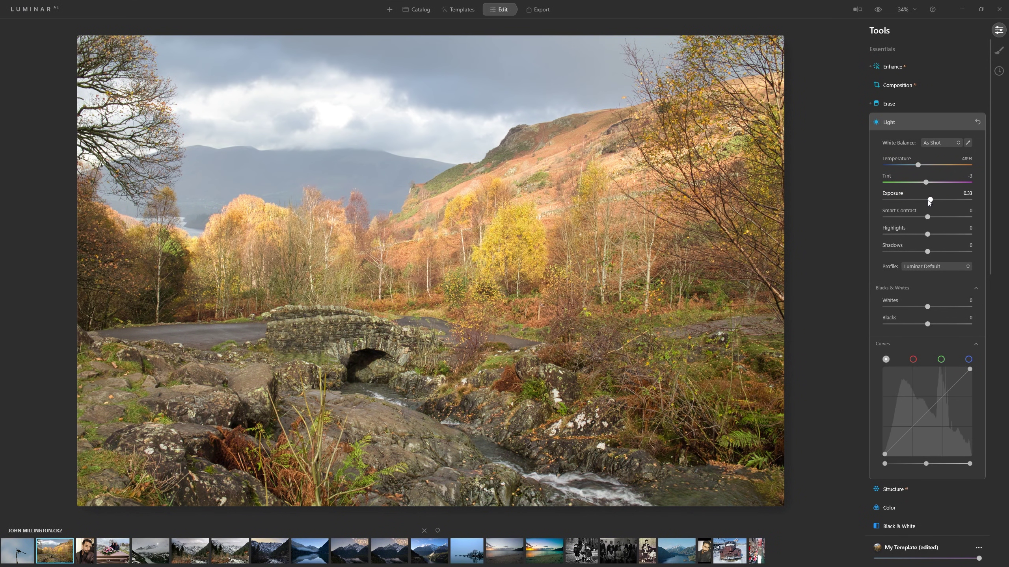
double_click(929, 200)
drag(928, 215, 985, 228)
double_click(925, 217)
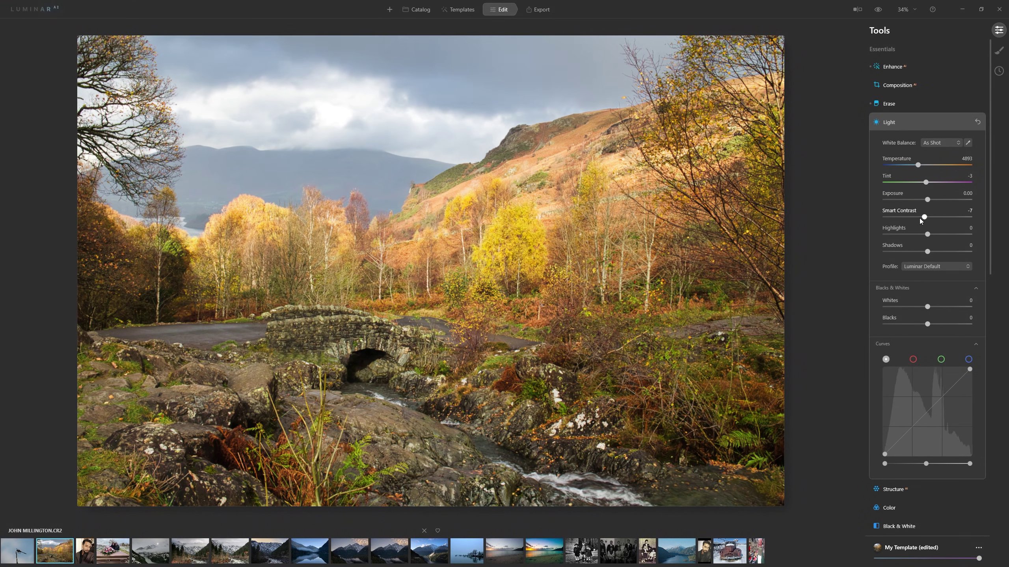
Set the Highlights in Light to -34 and review the edit history
drag(928, 234, 911, 235)
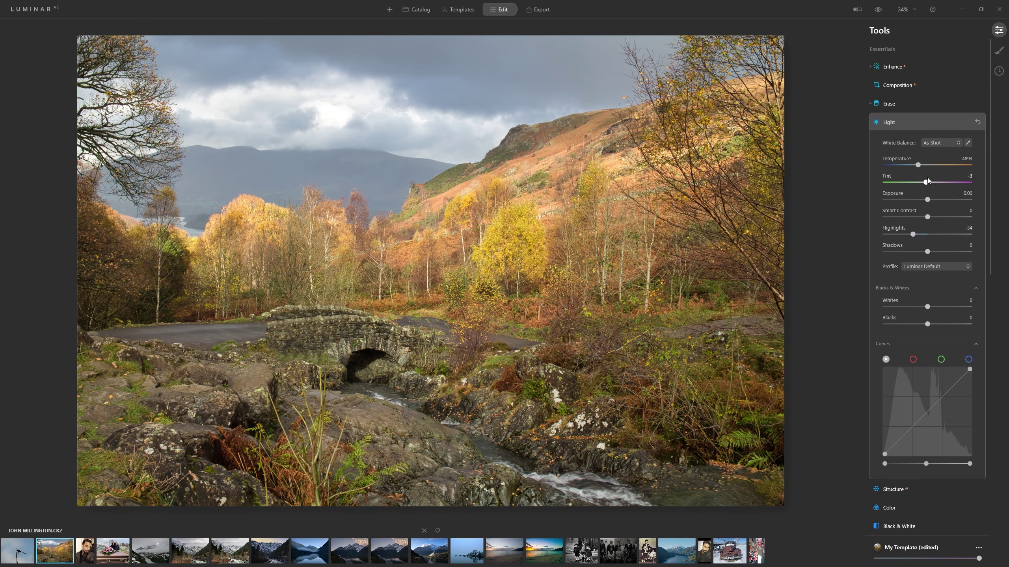
click(941, 125)
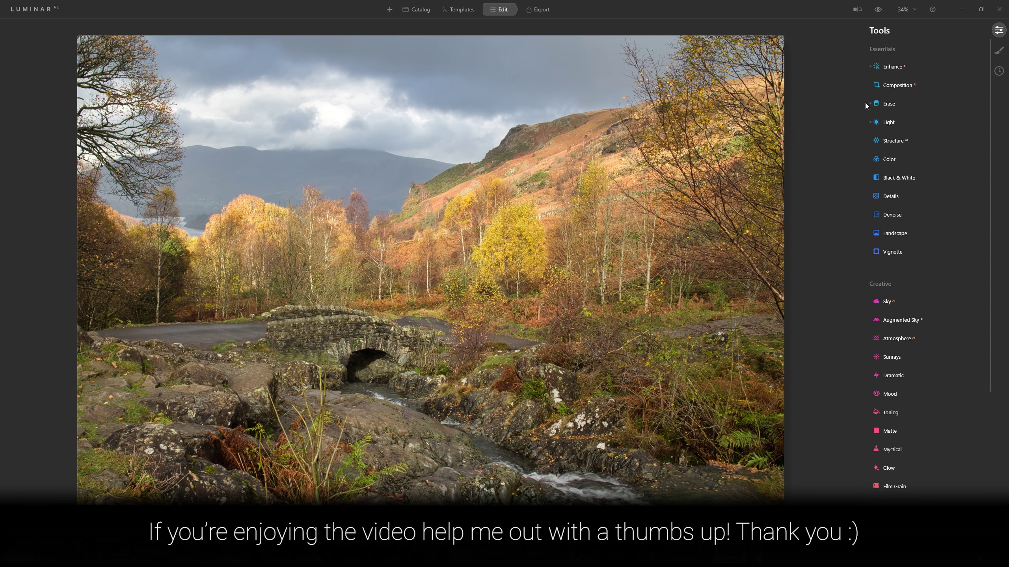
click(999, 71)
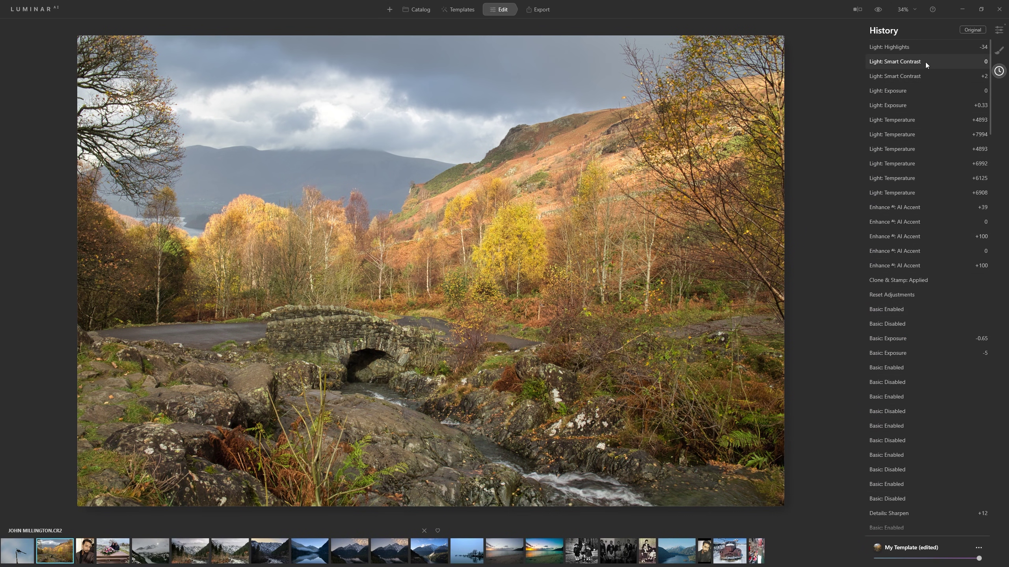
click(999, 30)
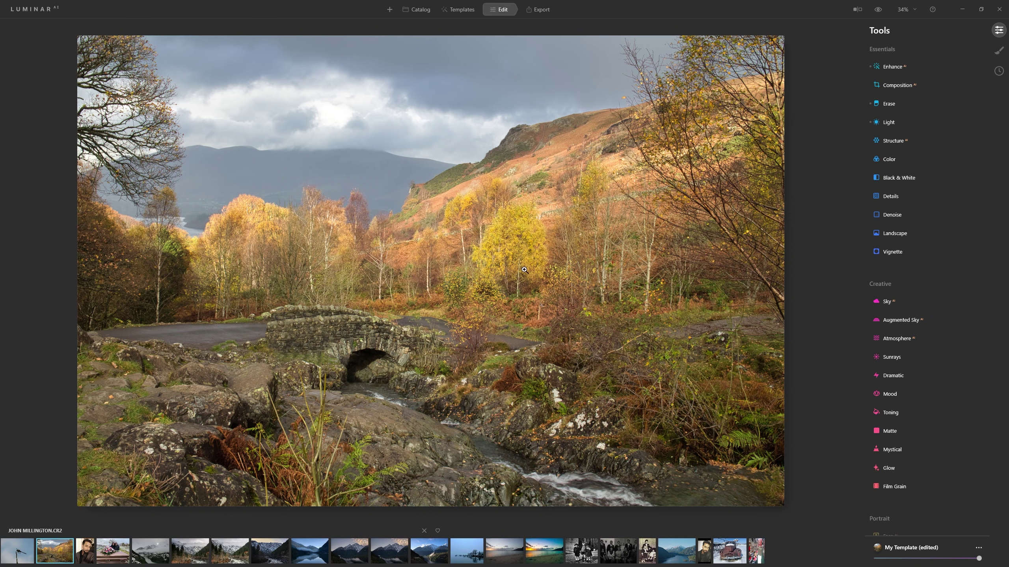
Shift the Color HSL hues to Green -100 and Yellow -18, and compare the photo with and without the Color adjustment
click(891, 160)
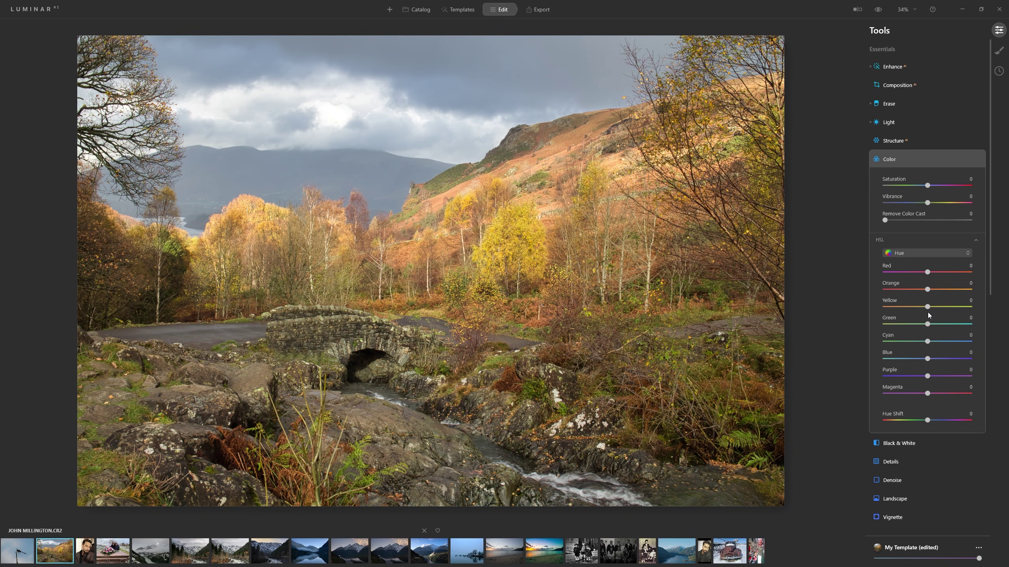
drag(927, 325, 862, 329)
mouse_move(927, 307)
mouse_down()
mouse_move(868, 306)
mouse_move(928, 318)
mouse_up()
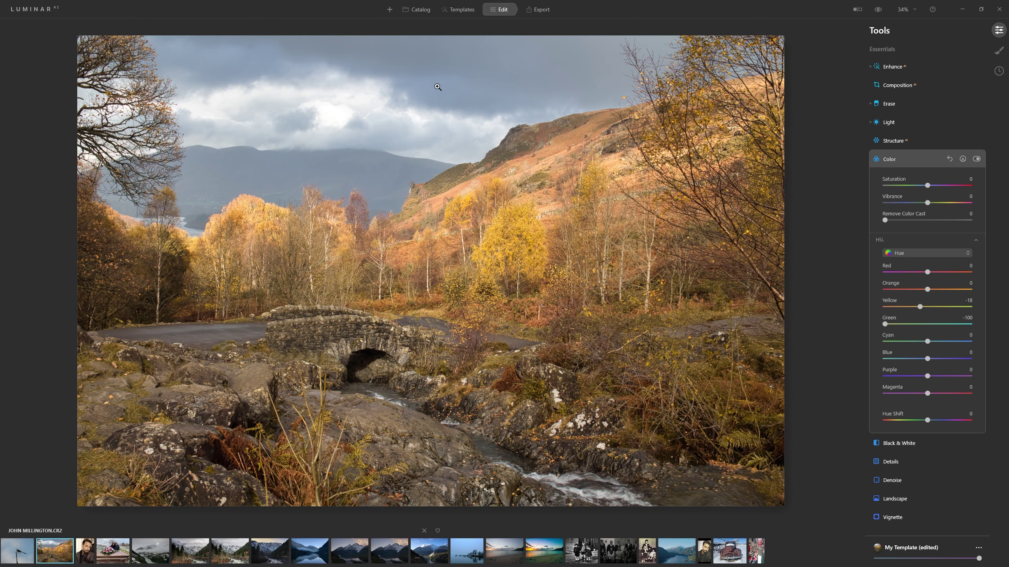
click(976, 159)
click(976, 159)
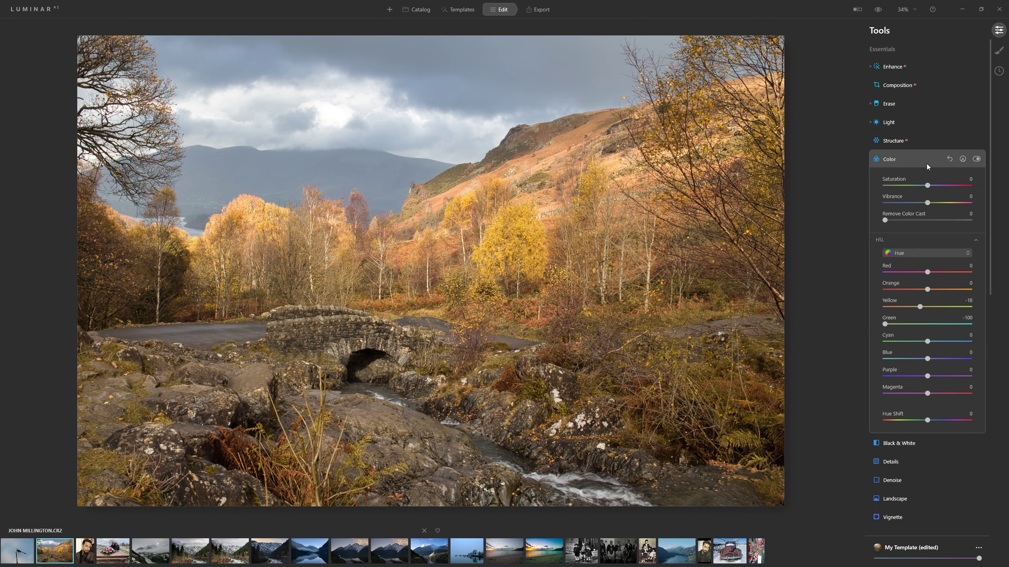
click(927, 164)
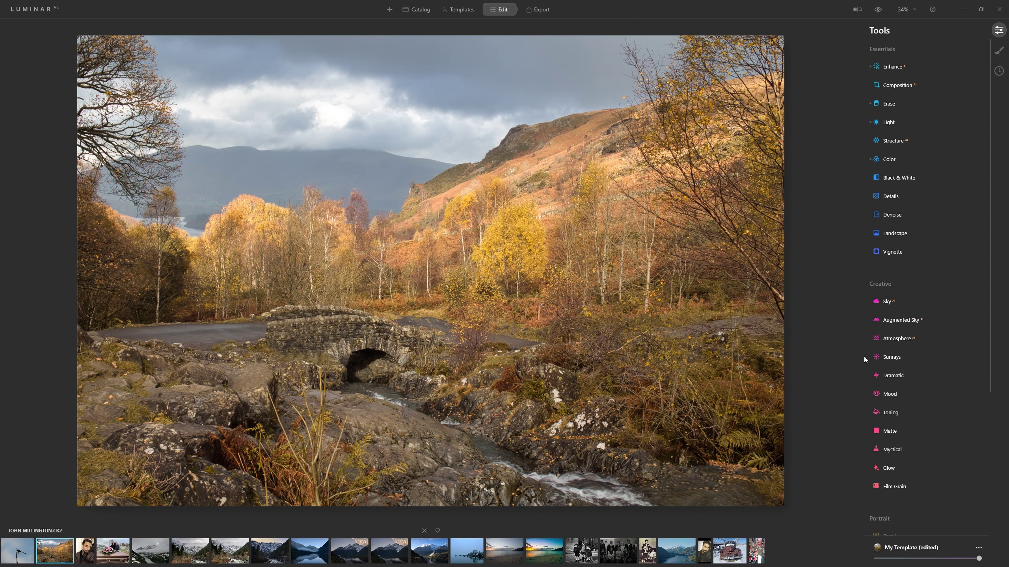
Add Sunrays with an Amount of 50 and place the sun center just above the upper edge of the photo
click(906, 354)
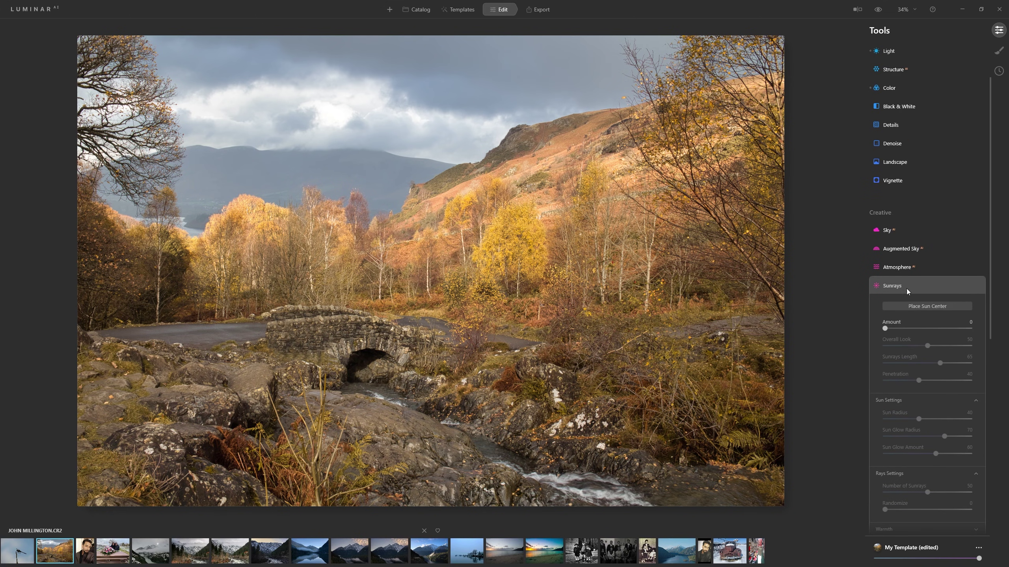
scroll(907, 288, down, 2)
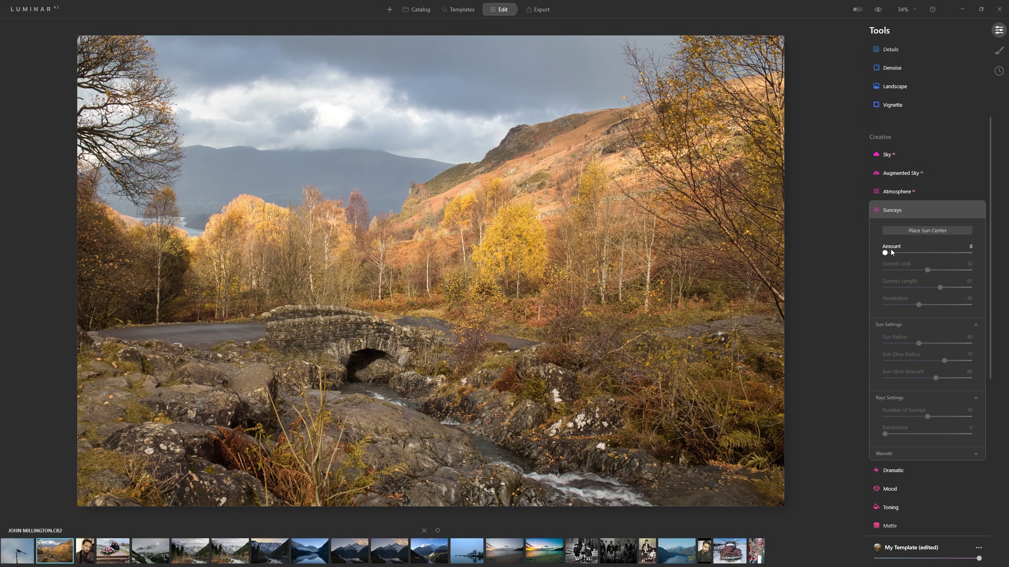
drag(886, 250, 926, 263)
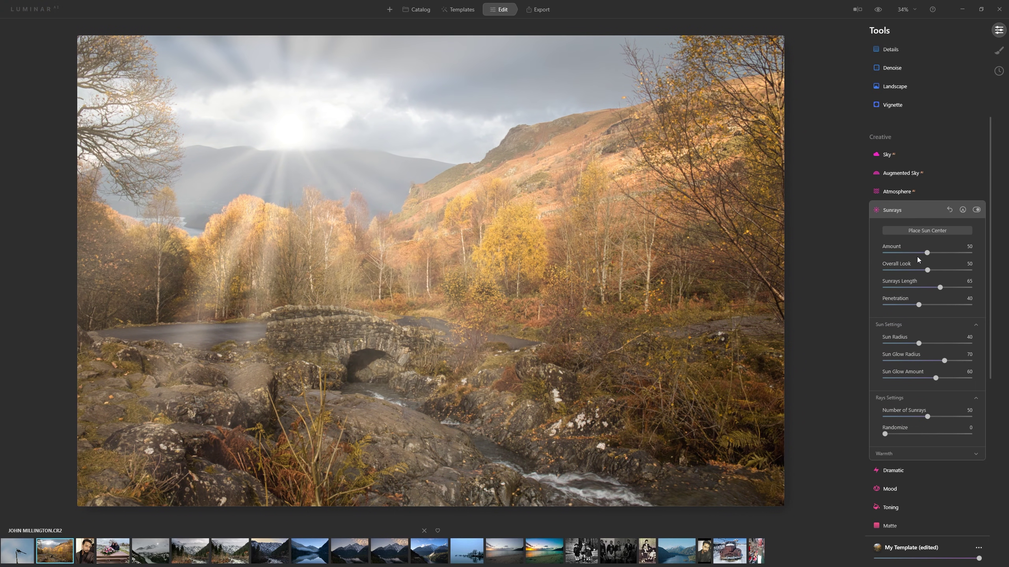
click(922, 230)
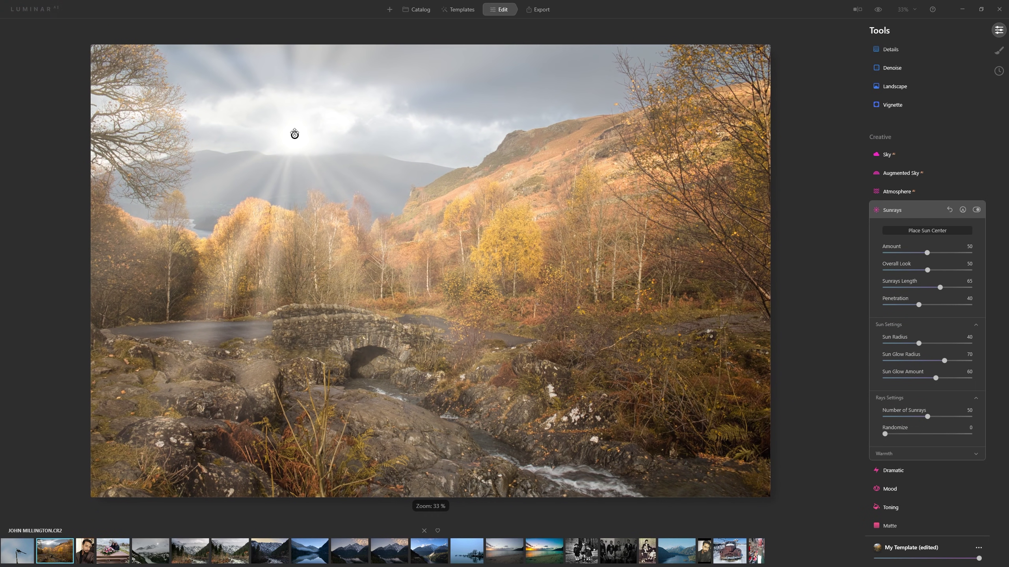
drag(294, 135, 303, 3)
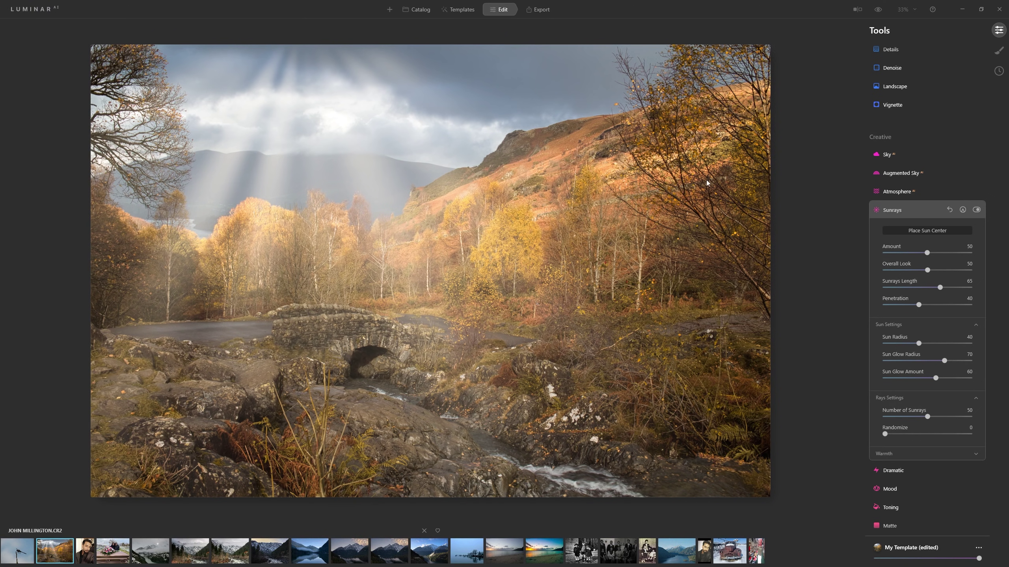
Paint the Sunrays mask across the clouds and distant mountains with a brush radius of 160 and opacity of 31
click(962, 210)
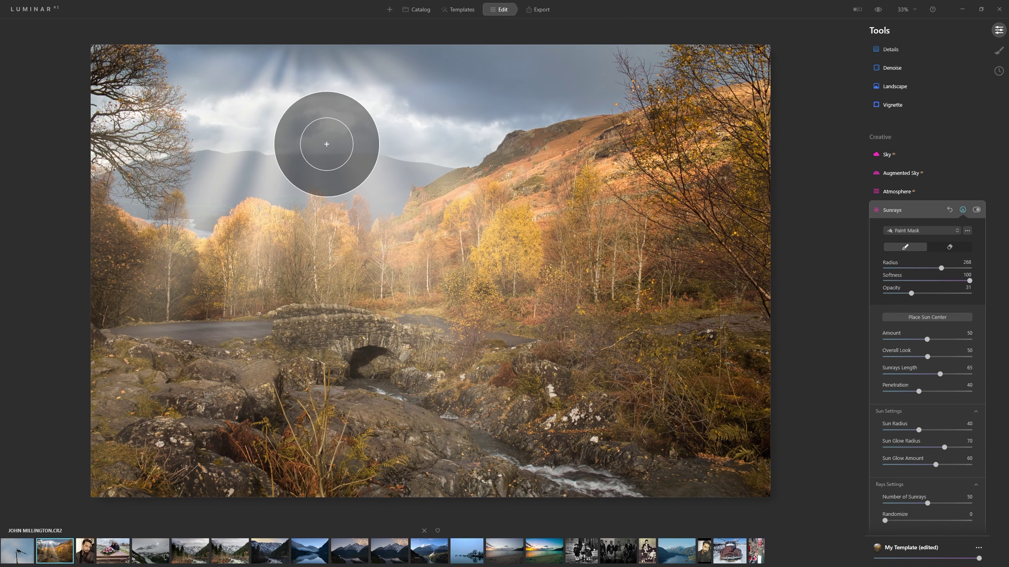
key(bracketleft)
key(bracketleft)
key(bracketleft)
key(bracketleft)
key(bracketleft)
key(bracketleft)
key(bracketleft)
key(bracketleft)
key(bracketleft)
key(bracketleft)
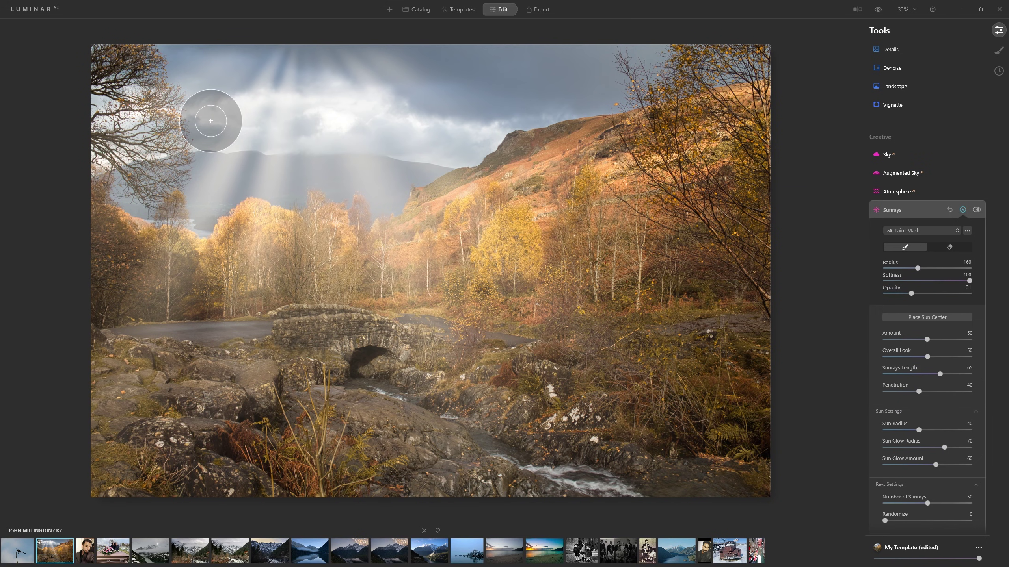
click(212, 120)
mouse_move(212, 121)
mouse_down()
mouse_move(349, 117)
mouse_move(380, 132)
mouse_move(516, 138)
mouse_up()
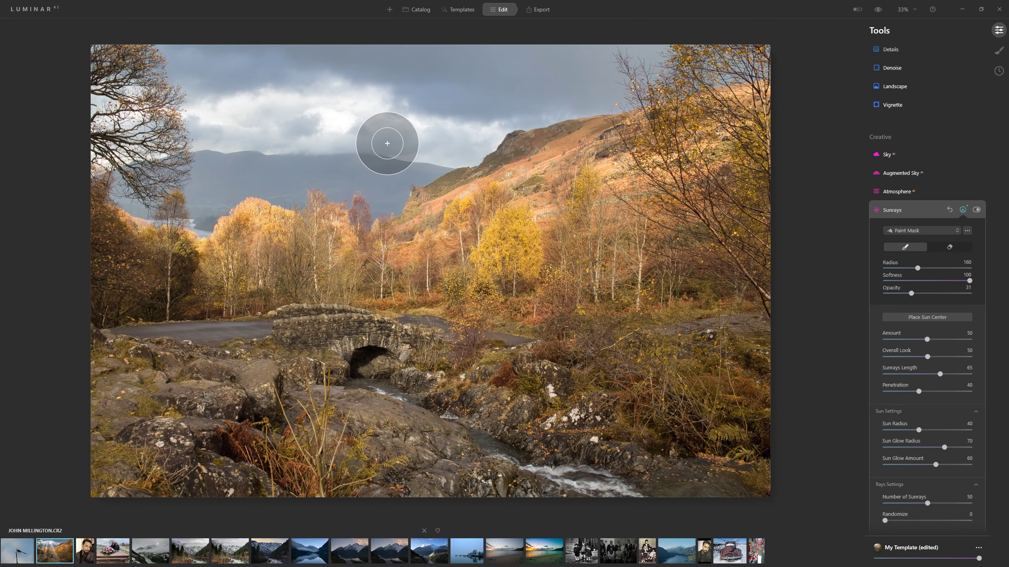
Build up the Sunrays mask over the clouds and distant mountains at opacity 49, finishing with a brush radius of 136 and opacity of 22
key(bracketleft)
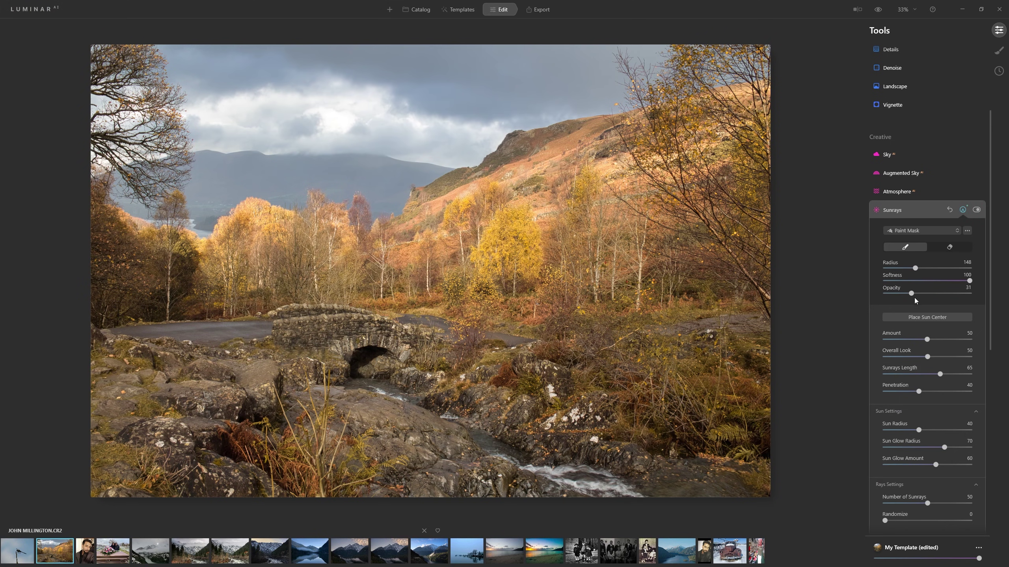
drag(925, 293, 927, 293)
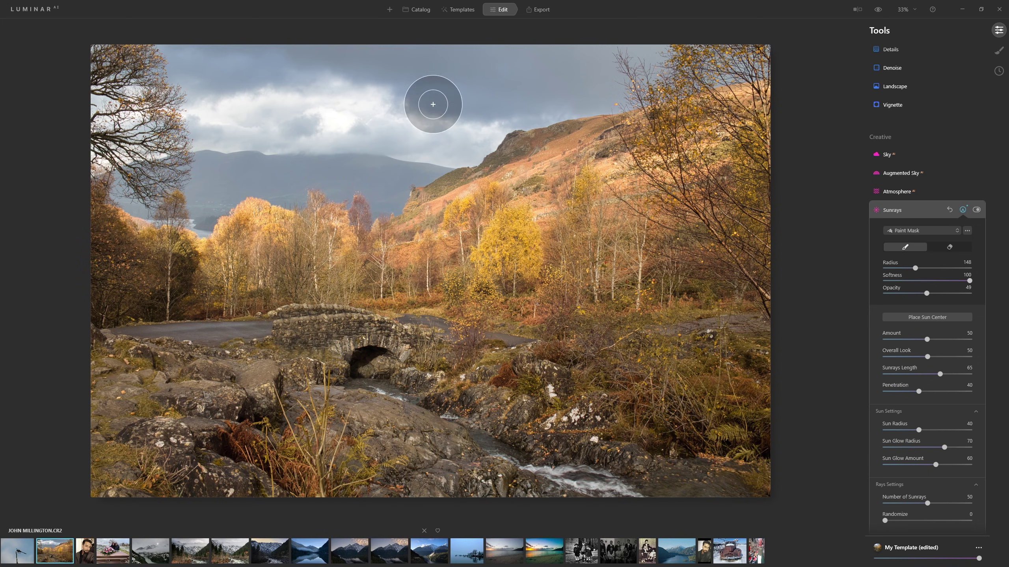
key(bracketleft)
key(bracketleft)
key(bracketleft)
mouse_move(198, 128)
mouse_down()
mouse_move(299, 103)
mouse_move(241, 108)
mouse_move(363, 106)
mouse_move(387, 119)
mouse_move(500, 131)
mouse_move(282, 124)
mouse_move(177, 157)
mouse_up()
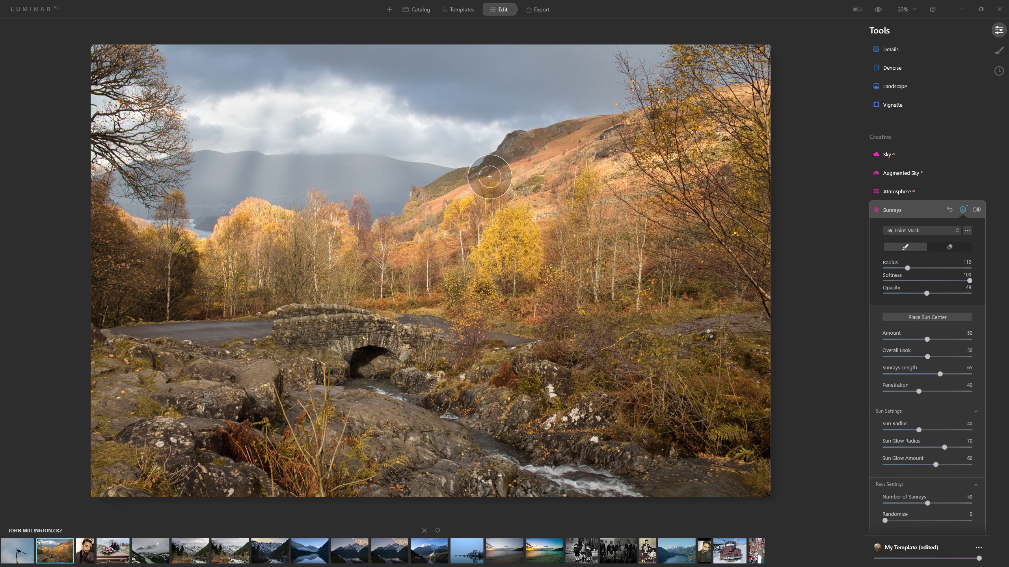
key(bracketright)
mouse_move(282, 113)
mouse_down()
mouse_move(371, 114)
mouse_move(281, 116)
mouse_move(420, 138)
mouse_move(493, 135)
mouse_up()
key(bracketright)
key(bracketright)
key(bracketright)
key(bracketleft)
key(bracketleft)
key(bracketleft)
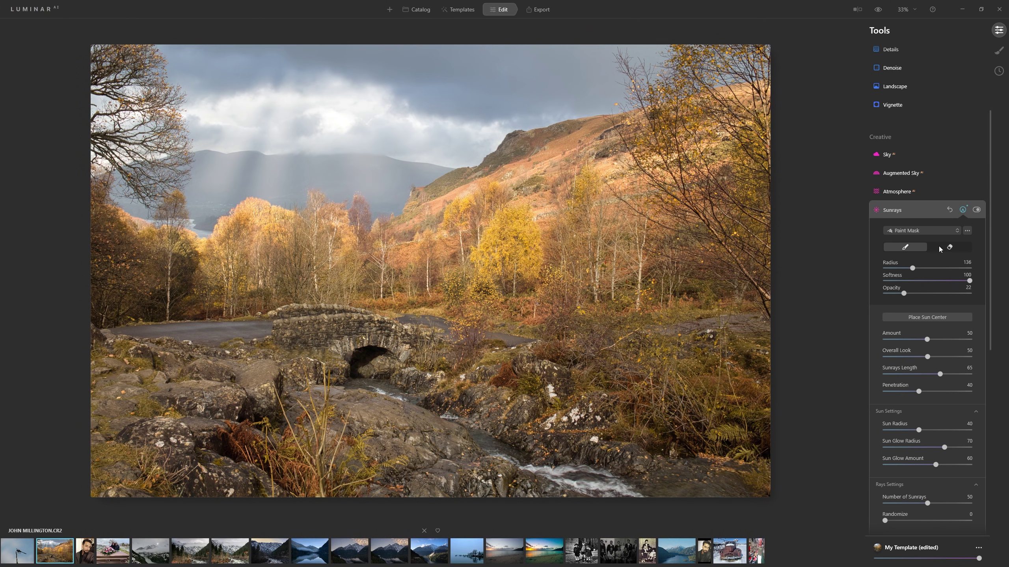
Erase the Sunrays mask along the upper sky with an eraser radius of 76 and opacity of 89
click(937, 248)
key(bracketleft)
key(bracketleft)
key(bracketleft)
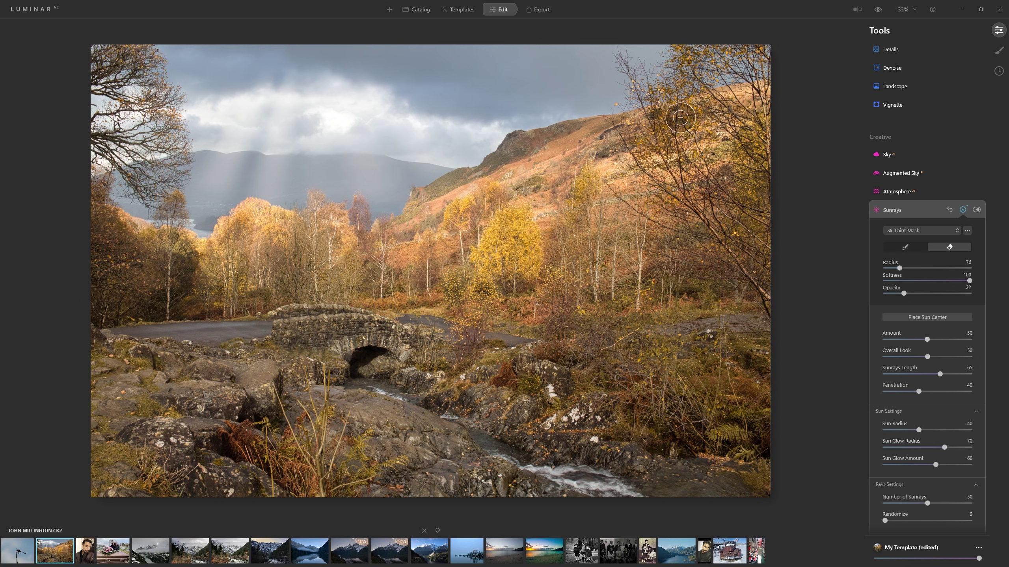
click(959, 293)
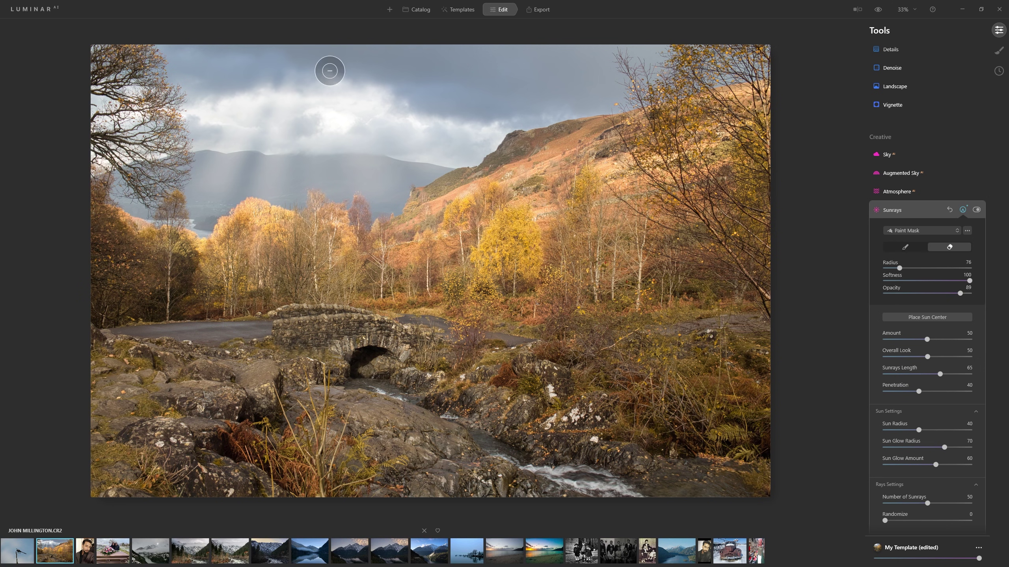
mouse_move(214, 81)
mouse_down()
mouse_move(322, 63)
mouse_move(400, 80)
mouse_move(420, 105)
mouse_move(501, 104)
mouse_move(421, 109)
mouse_move(602, 104)
mouse_up()
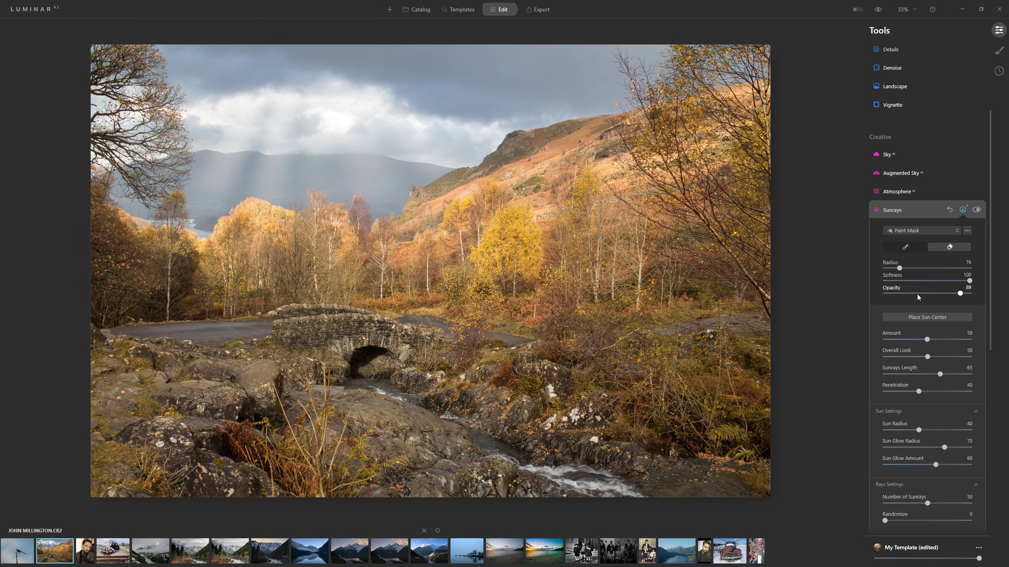
Soften the sunrays over the trees and mountains at the photo's left with a mask eraser of radius 400 and opacity 31
key(bracketright)
key(bracketright)
key(bracketright)
key(bracketright)
key(bracketright)
key(bracketright)
key(bracketright)
key(bracketright)
key(bracketright)
key(bracketright)
key(bracketright)
key(bracketright)
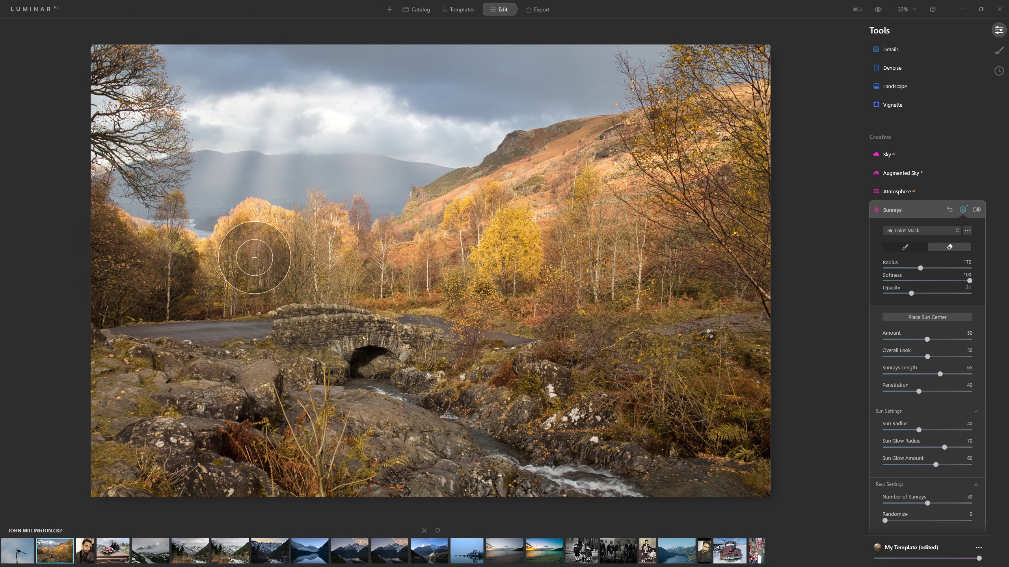
key(bracketright)
key(bracketright)
key(bracketright)
key(bracketright)
key(bracketright)
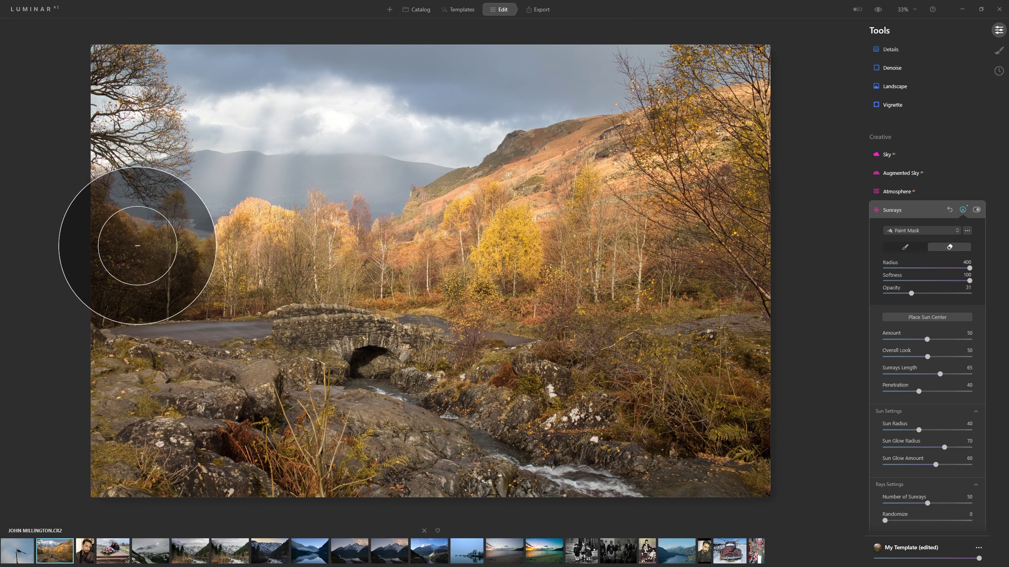
mouse_move(175, 285)
mouse_down()
mouse_move(218, 191)
mouse_move(518, 221)
mouse_move(259, 181)
mouse_move(133, 288)
mouse_move(569, 270)
mouse_move(124, 266)
mouse_move(167, 286)
mouse_up()
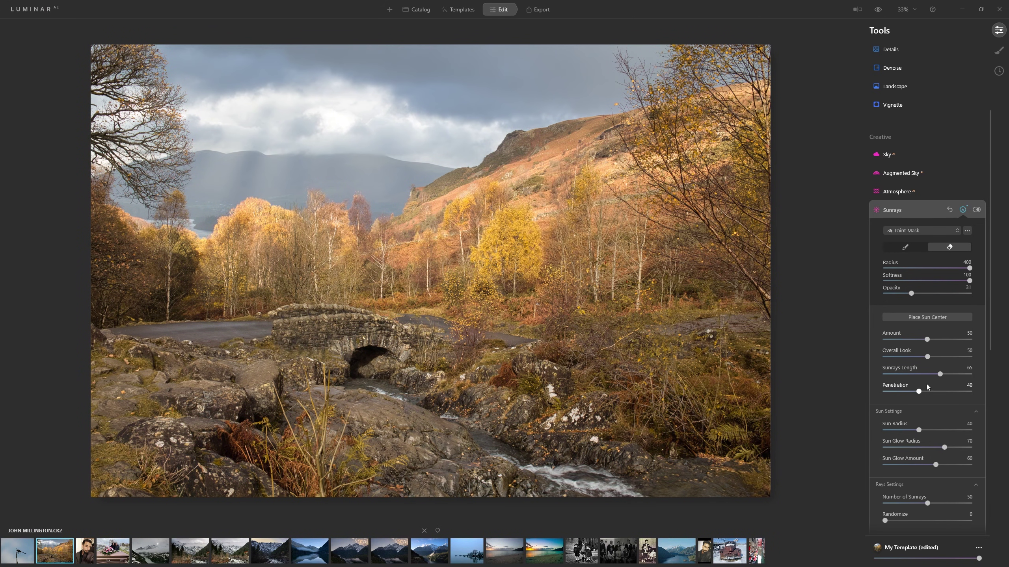
Set the Number of Sunrays to 89 and Randomize to 26
scroll(931, 387, down, 1)
scroll(932, 388, down, 3)
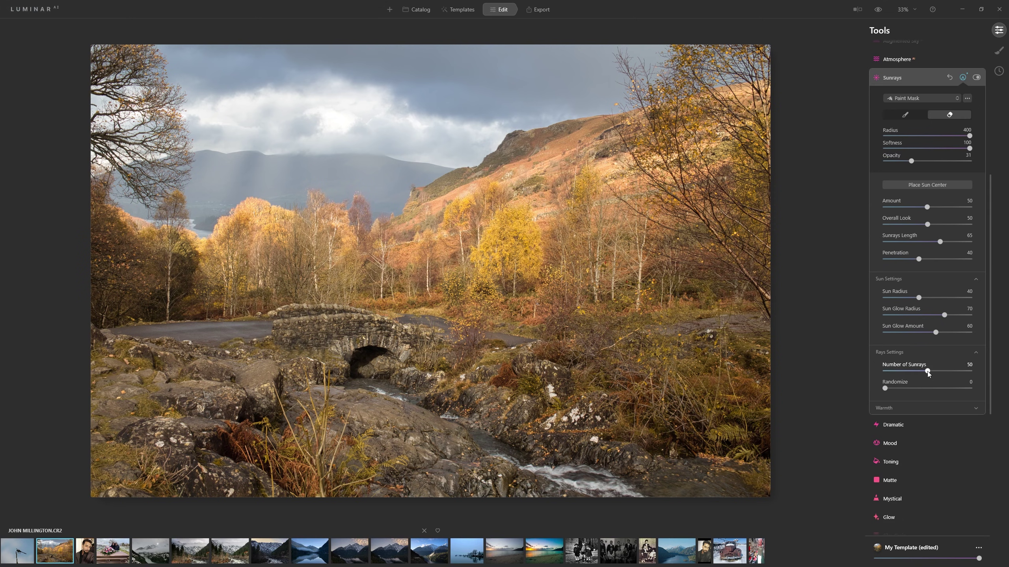
drag(927, 372, 960, 371)
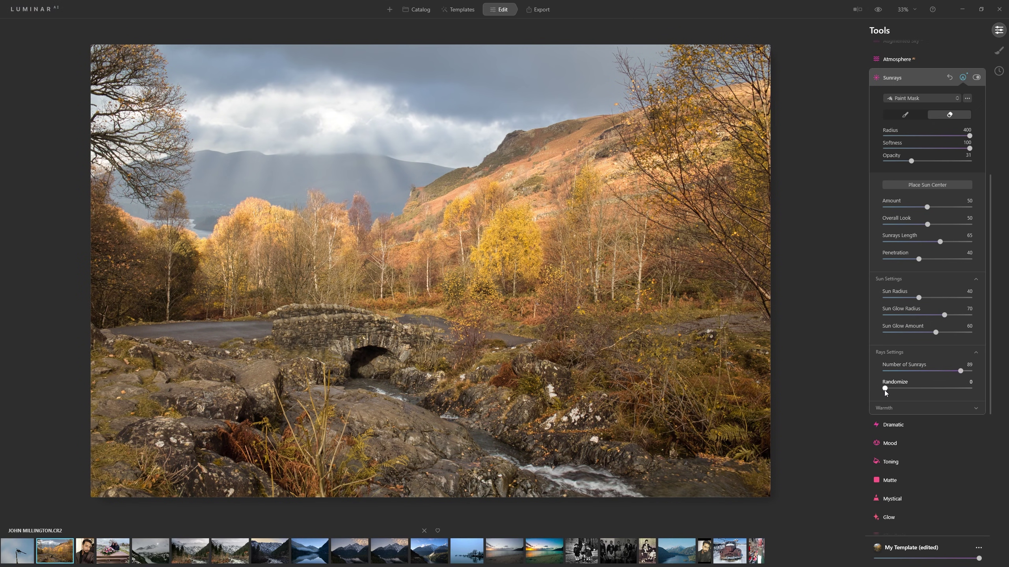
drag(889, 389, 907, 390)
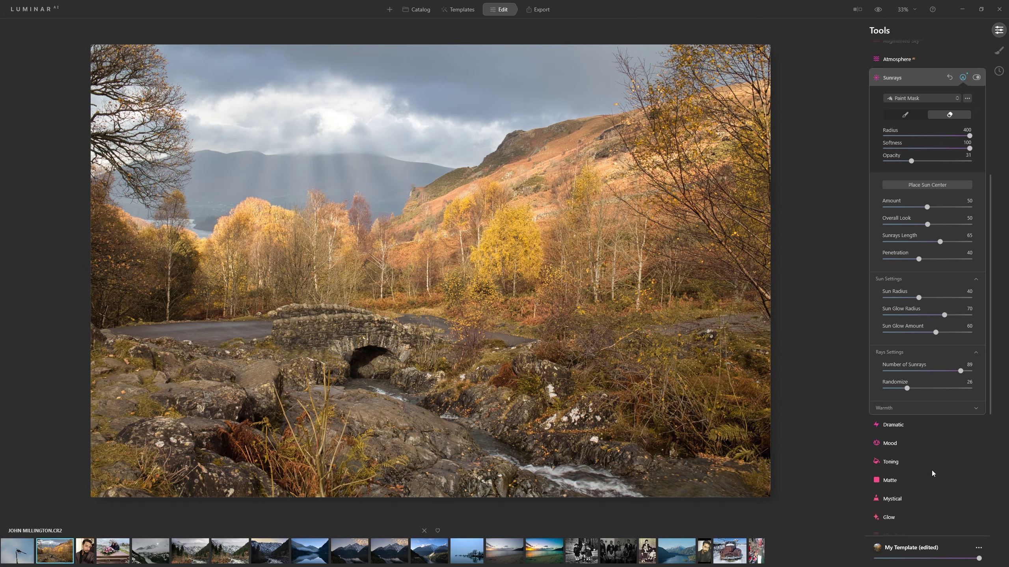
Try the Mystical effect at an Amount of 100 on the bridge photo, and reset it to 0
click(892, 499)
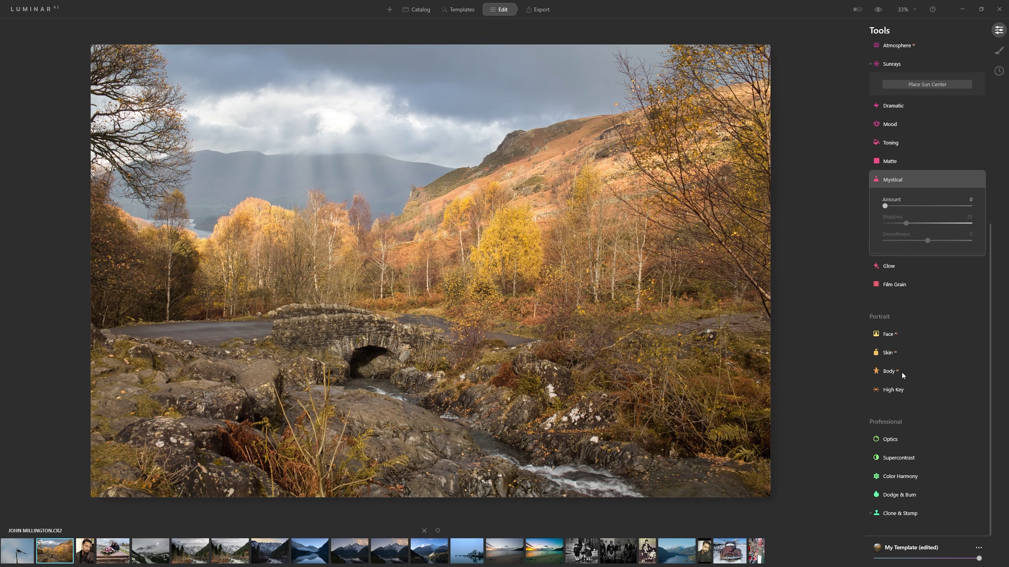
drag(885, 195, 985, 188)
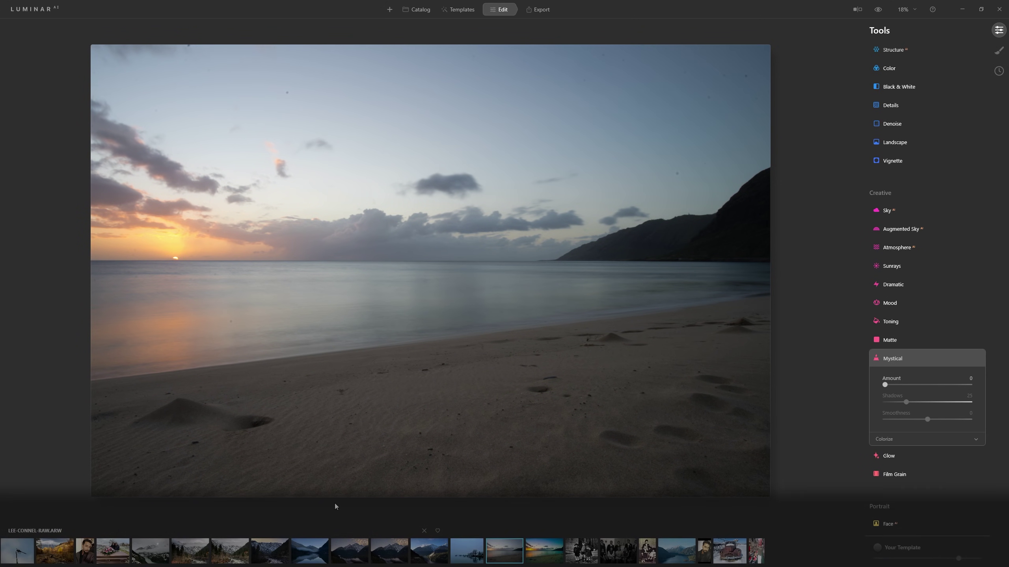
click(53, 556)
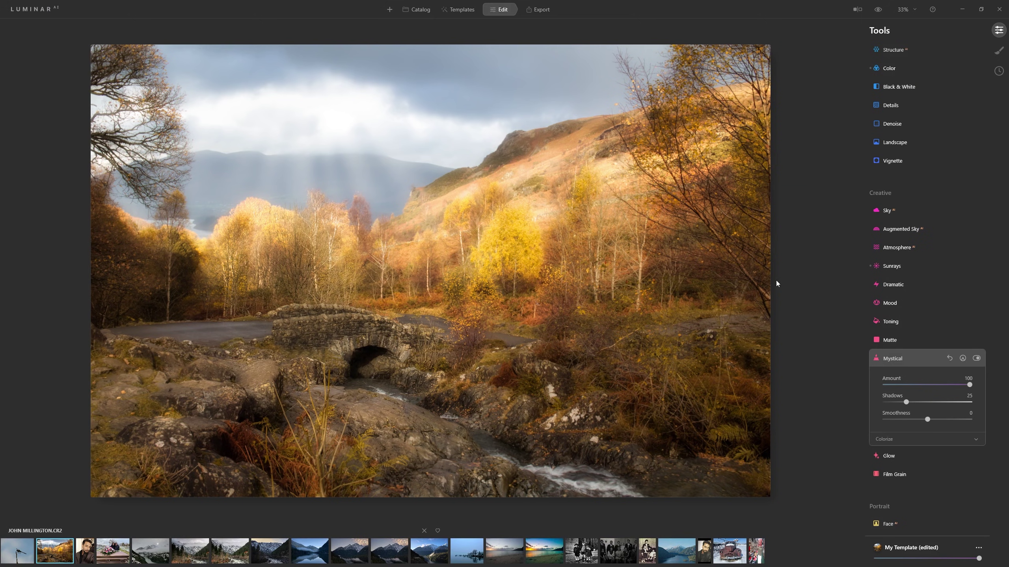
key(ctrl+minus)
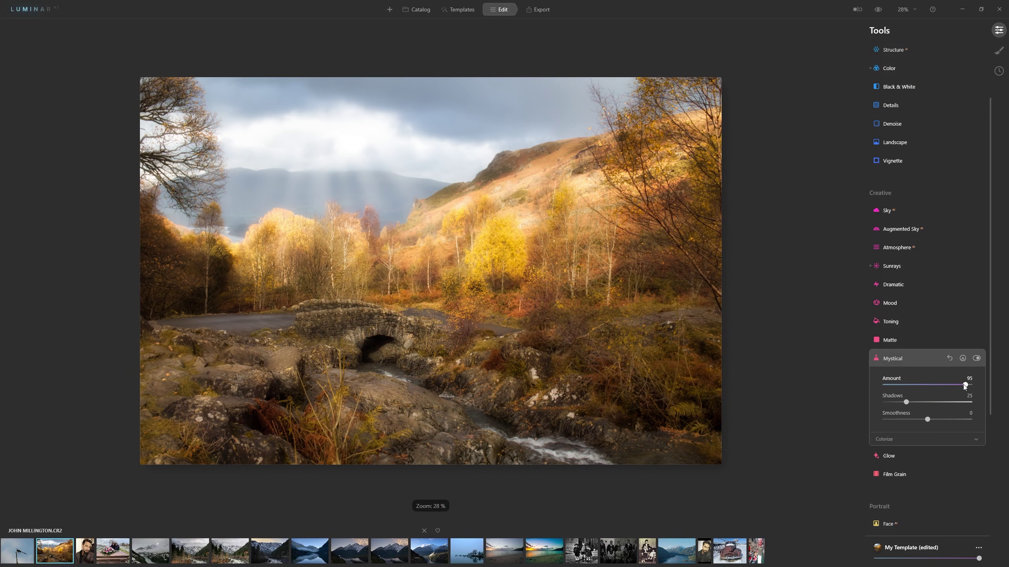
drag(950, 387, 858, 390)
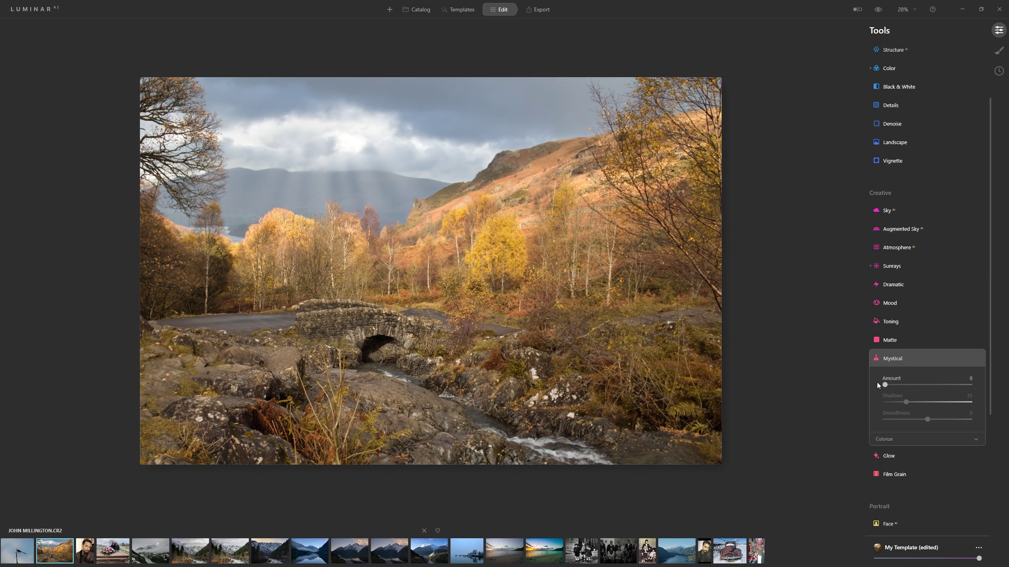
Set the Mystical Amount to 29 and compare the photo with and without the effect
drag(885, 385, 892, 385)
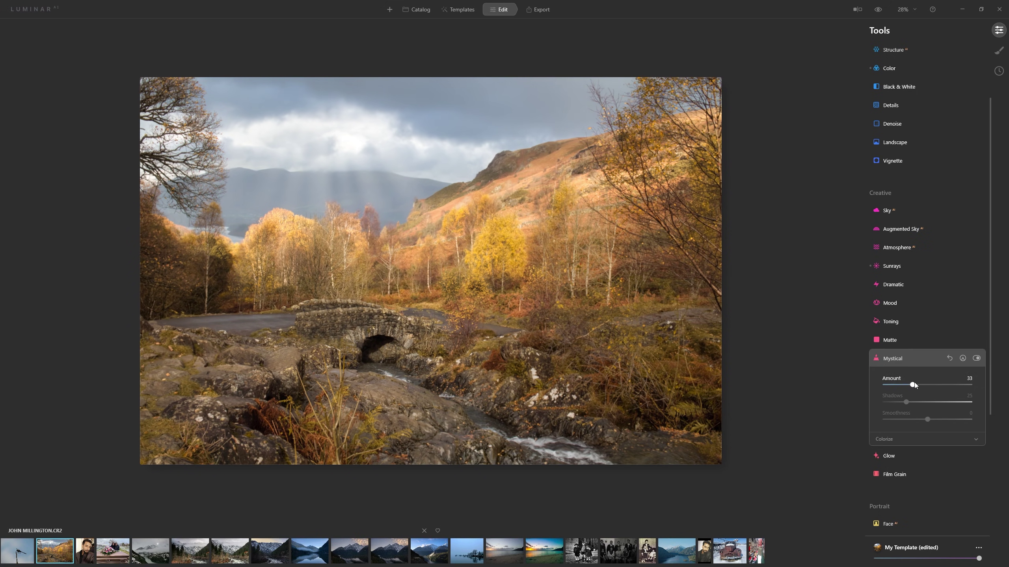
drag(927, 384, 960, 386)
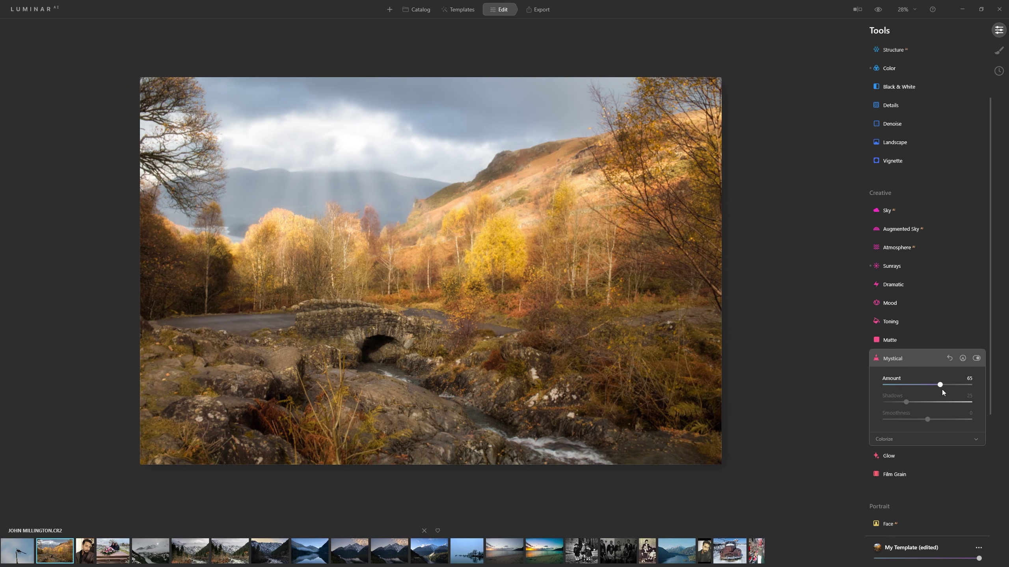
drag(941, 389, 905, 389)
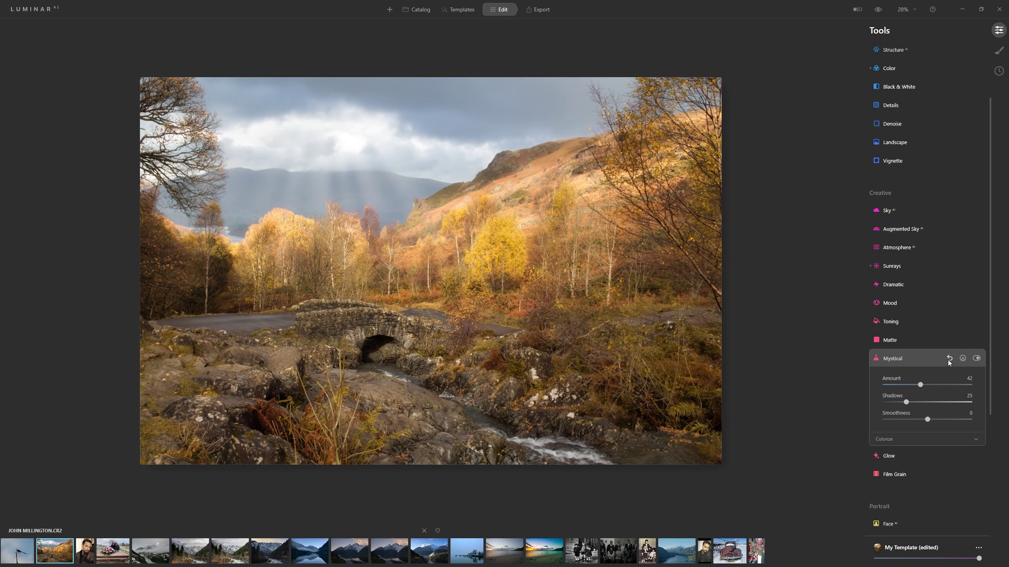
click(976, 359)
click(977, 359)
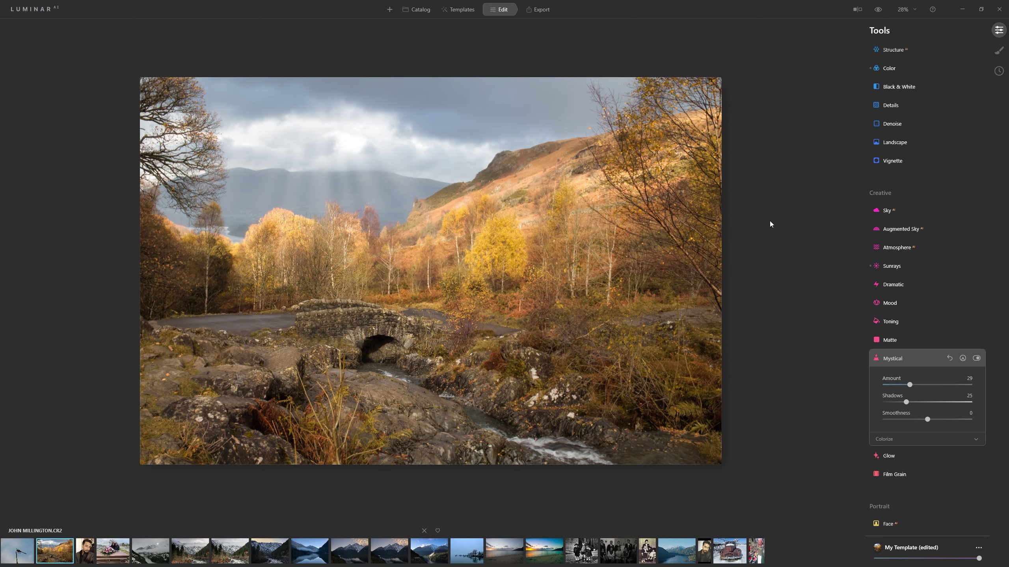
Compare the edited photo with the original and fit the photo to the screen
click(876, 11)
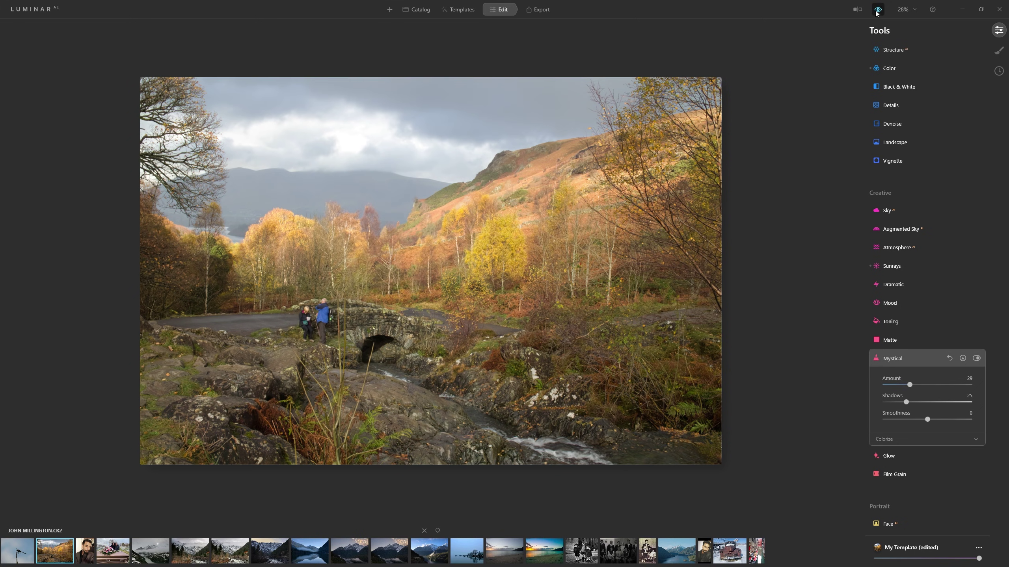
click(876, 12)
click(877, 12)
click(877, 11)
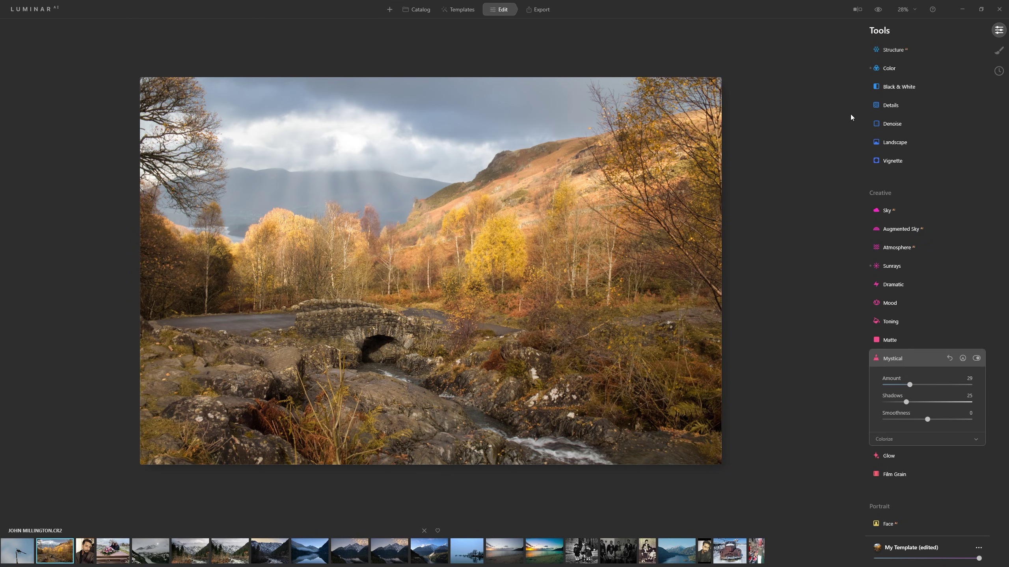
click(907, 9)
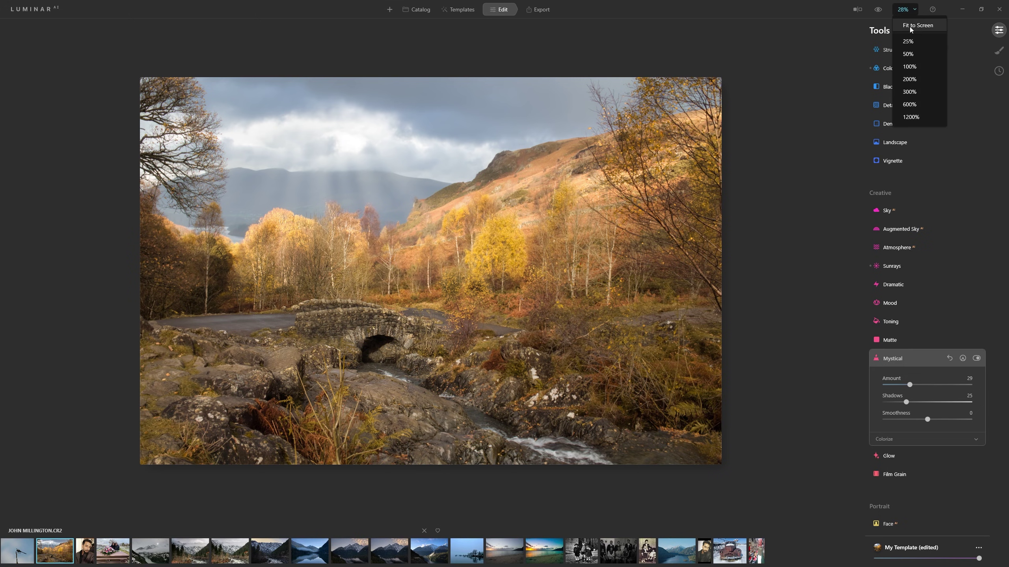
click(907, 34)
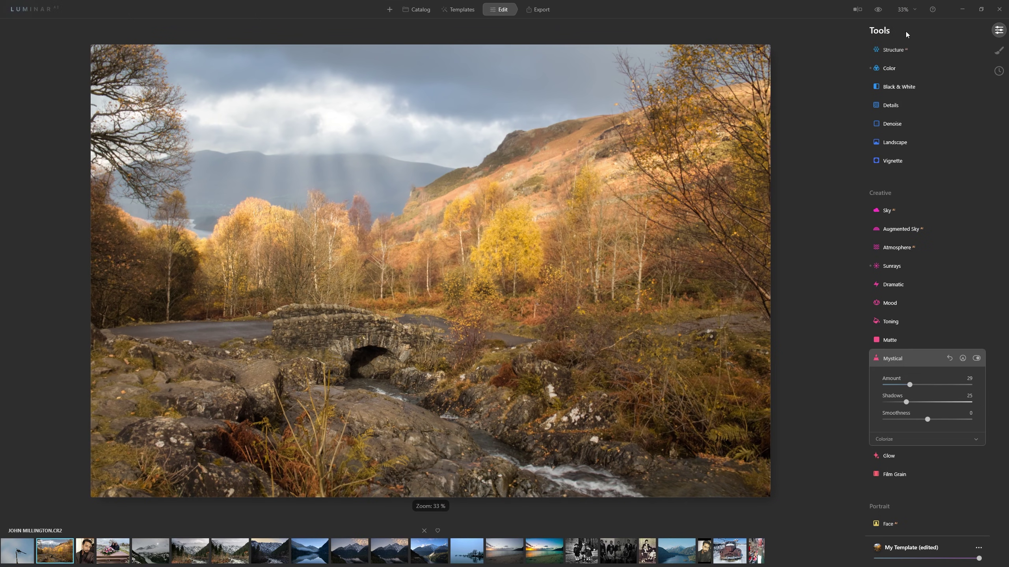
Add a Basic local mask adjustment with Exposure -0.98, Contrast -47 and Highlights -39
click(998, 50)
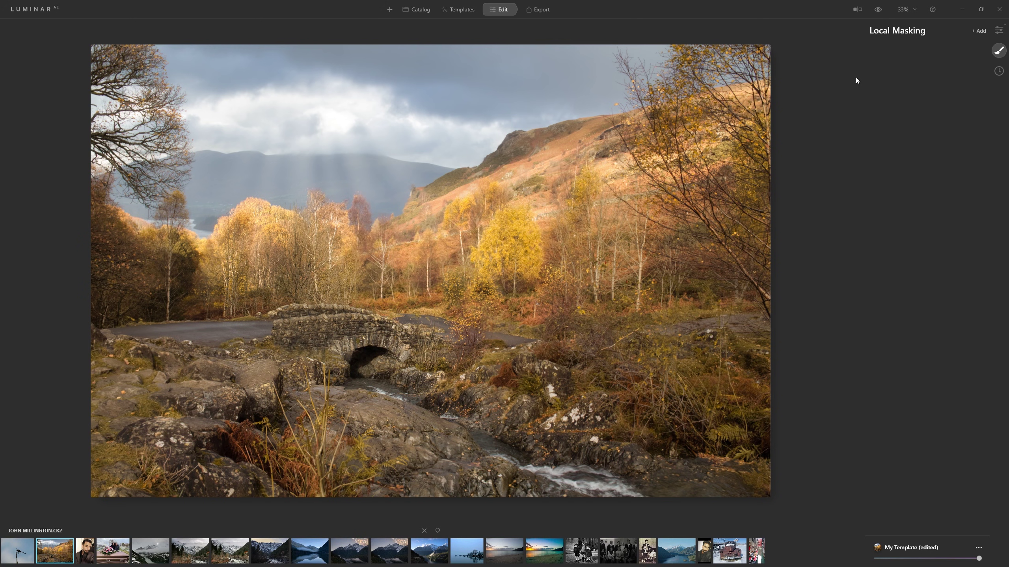
click(981, 31)
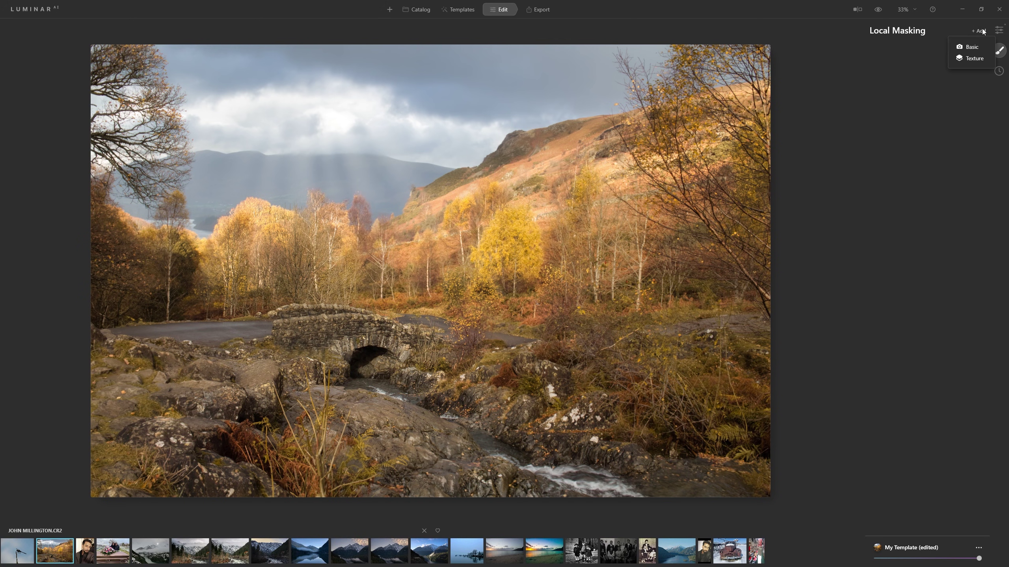
click(973, 48)
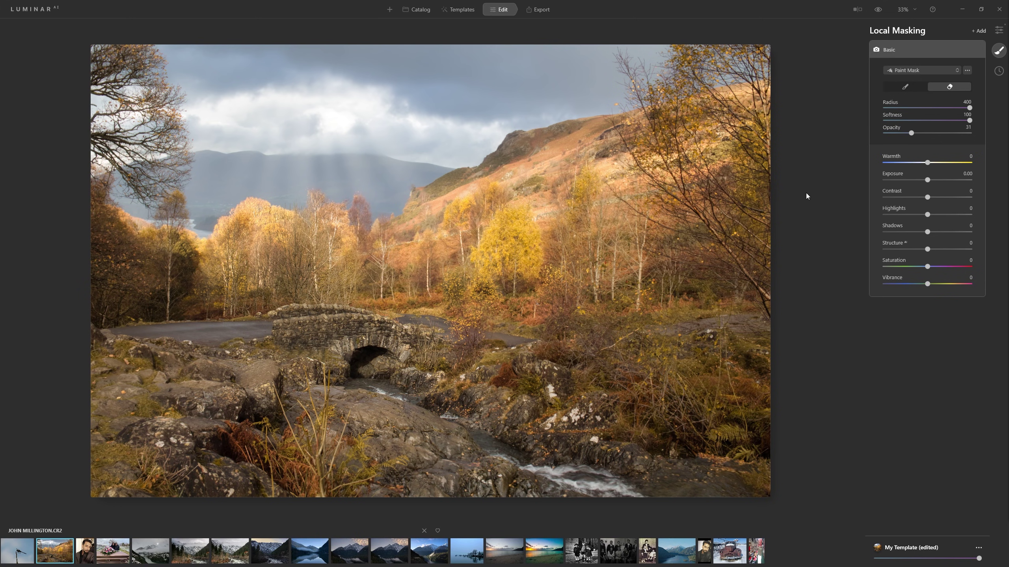
drag(927, 181, 922, 180)
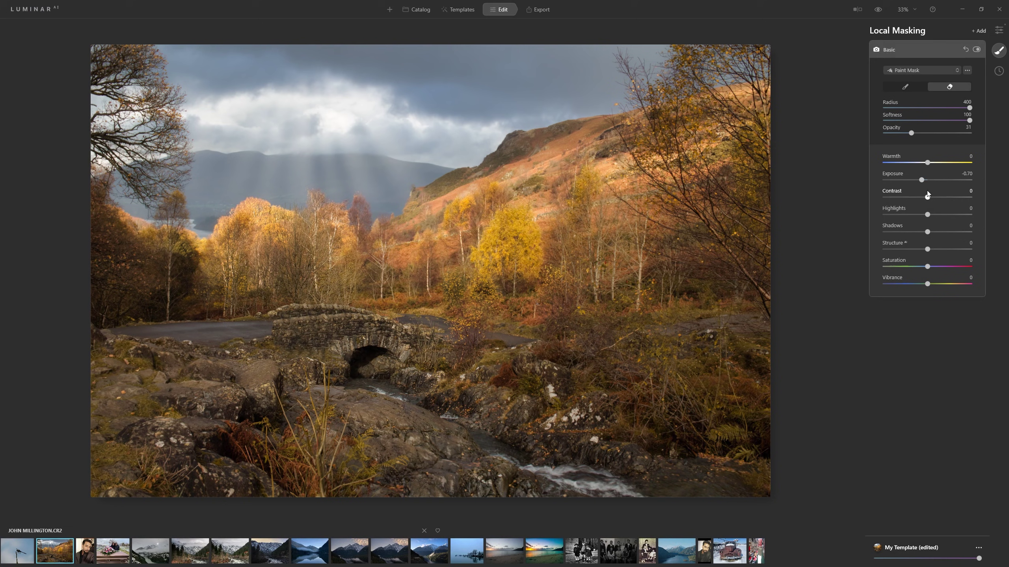
drag(919, 200, 908, 202)
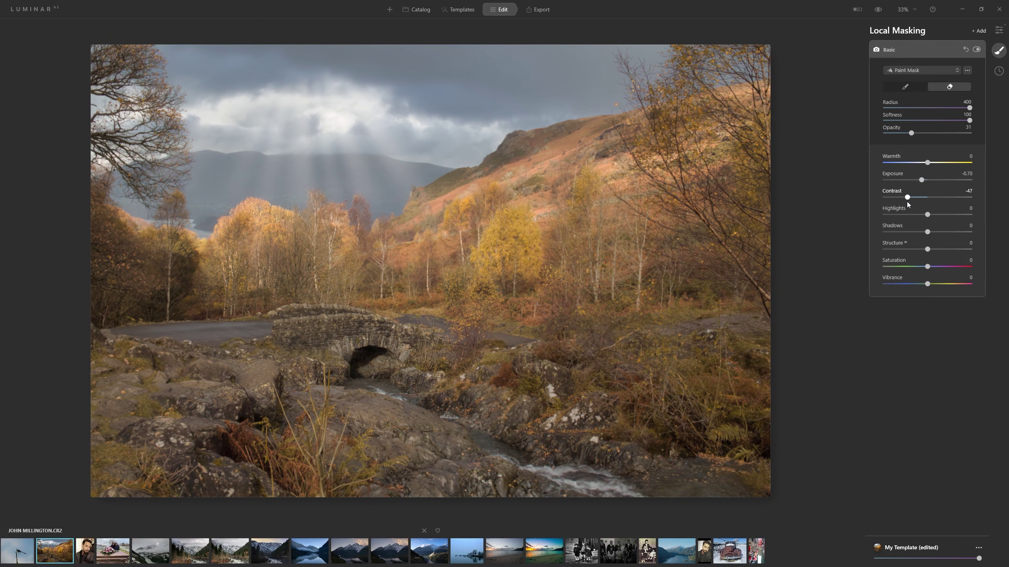
drag(927, 215, 912, 217)
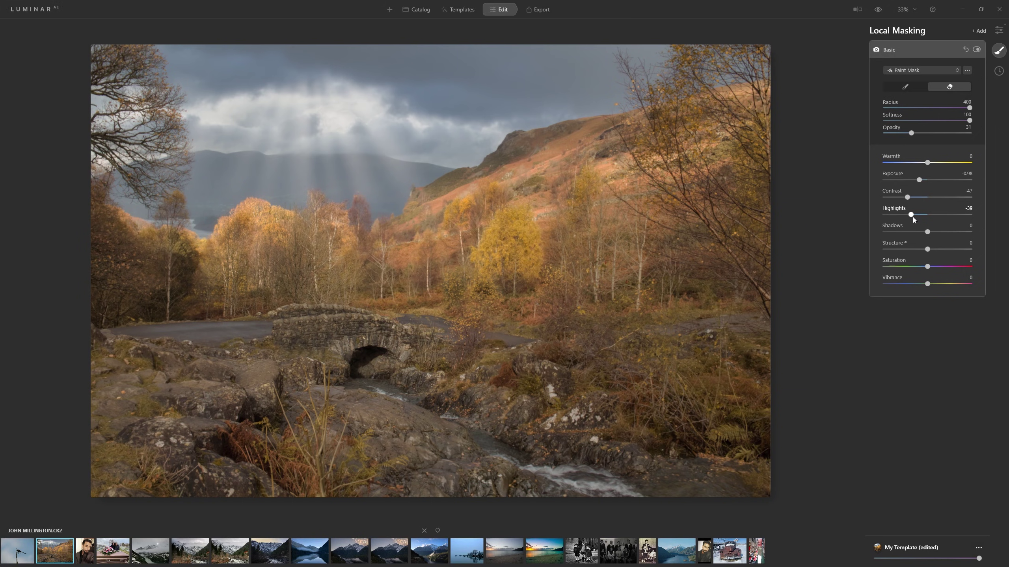
Set the Basic mask adjustment's Shadows to 15, Saturation to -12 and Vibrance to -7
drag(927, 233, 933, 232)
drag(927, 284, 925, 283)
click(912, 86)
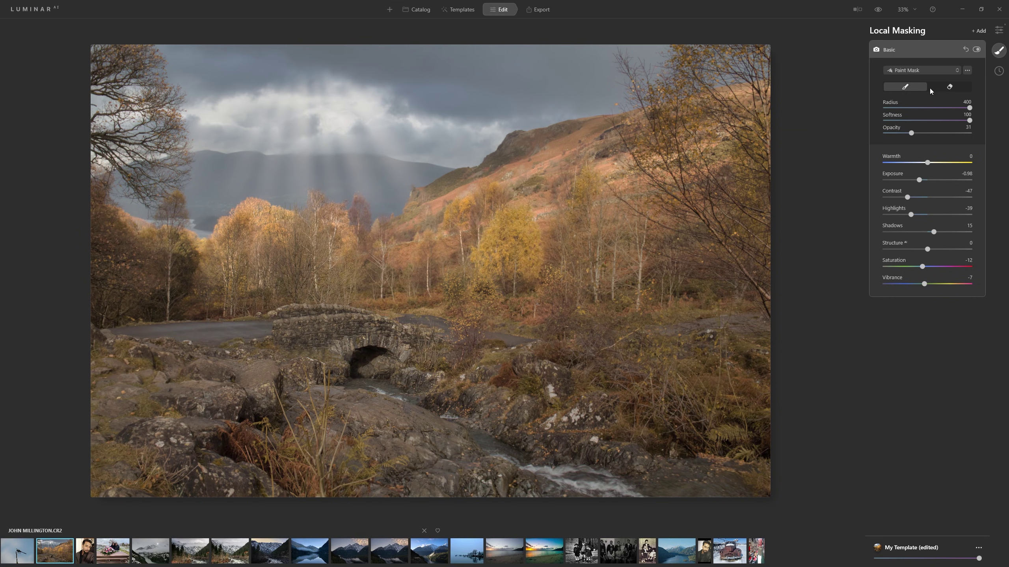
Erase the darkening from the bright sky, the central trees and the bridge area with an erase brush at Radius 400 and Opacity 61
click(949, 87)
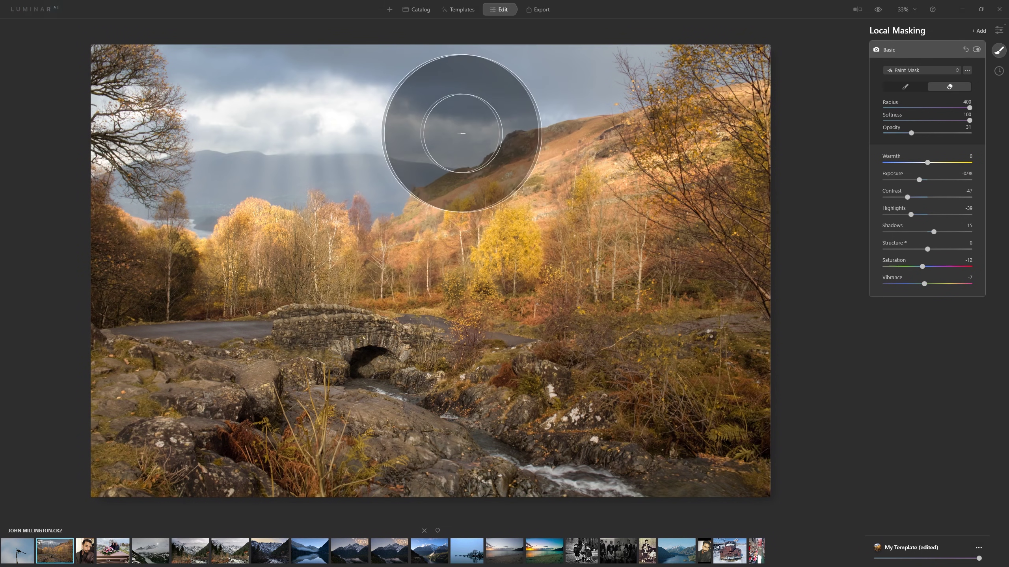
mouse_move(459, 128)
mouse_down()
mouse_move(324, 107)
mouse_move(490, 115)
mouse_up()
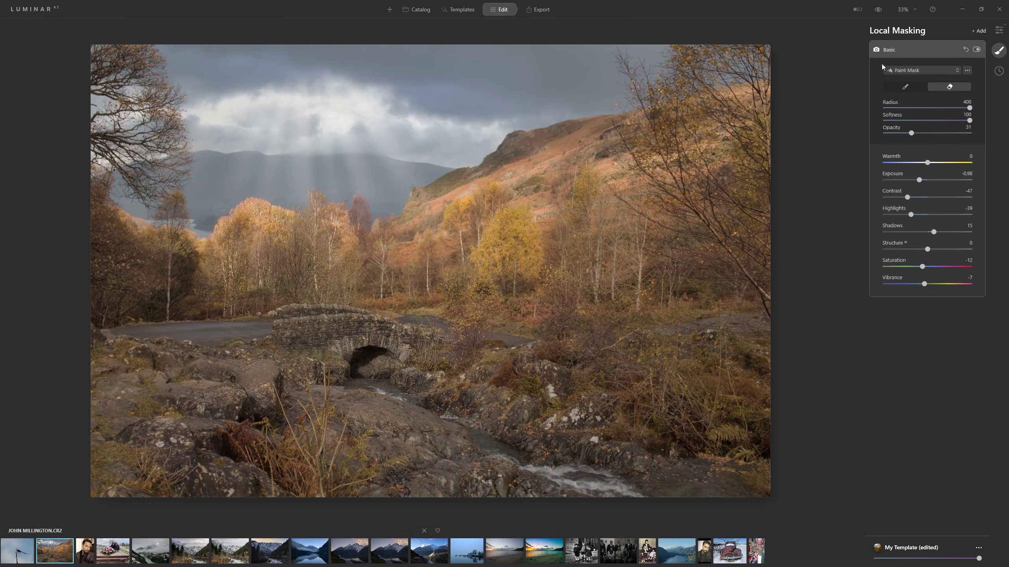
click(936, 133)
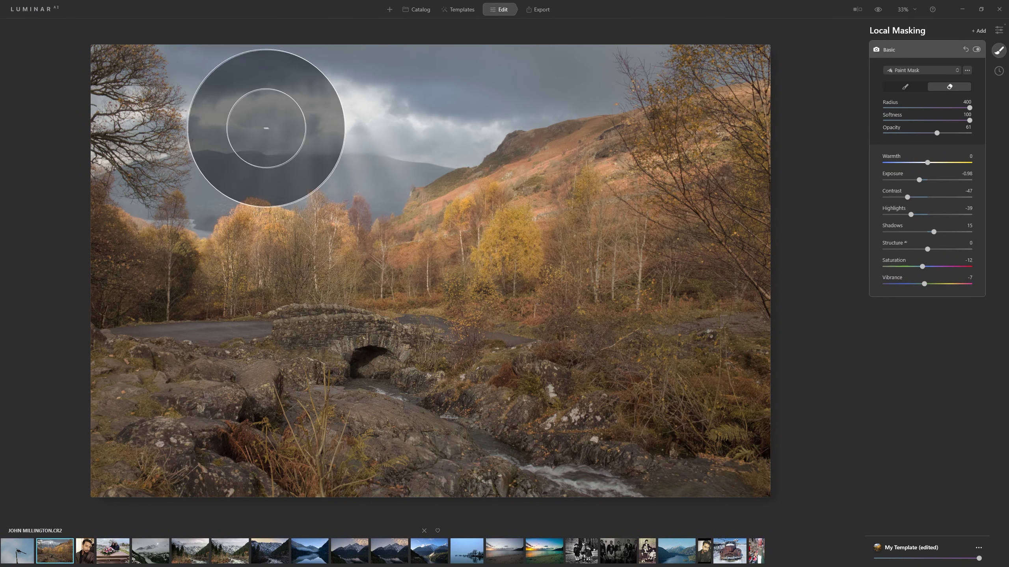
mouse_move(359, 114)
mouse_down()
mouse_move(383, 126)
mouse_move(315, 124)
mouse_move(477, 153)
mouse_move(503, 229)
mouse_move(651, 128)
mouse_move(340, 261)
mouse_move(612, 176)
mouse_move(215, 231)
mouse_move(246, 259)
mouse_up()
mouse_move(207, 349)
mouse_down()
mouse_move(427, 347)
mouse_move(488, 362)
mouse_move(251, 350)
mouse_move(233, 362)
mouse_move(315, 360)
mouse_up()
Erase the darkening along the stream from the bridge arch to the lower edge of the photo with the brush Radius at 280
key(bracketleft)
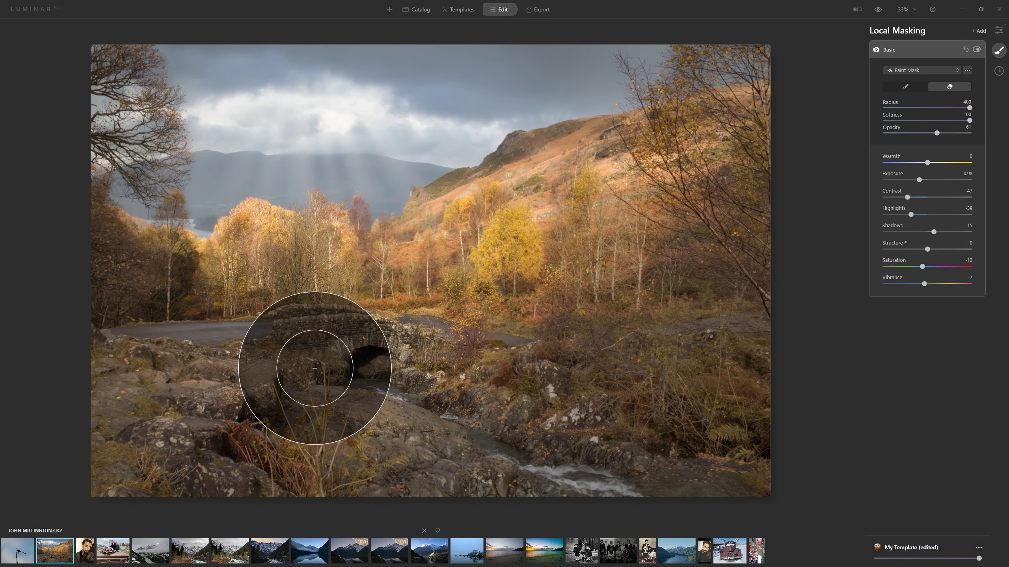
key(bracketleft)
key(bracketleft)
key(bracketleft)
key(bracketleft)
key(bracketleft)
key(bracketleft)
key(bracketleft)
key(bracketleft)
key(bracketleft)
mouse_move(374, 378)
mouse_down()
mouse_move(462, 435)
mouse_move(648, 524)
mouse_move(513, 466)
mouse_move(353, 361)
mouse_move(609, 493)
mouse_move(608, 484)
mouse_up()
Erase more of the darkening across the bright clouds with the brush Radius at 352
key(bracketright)
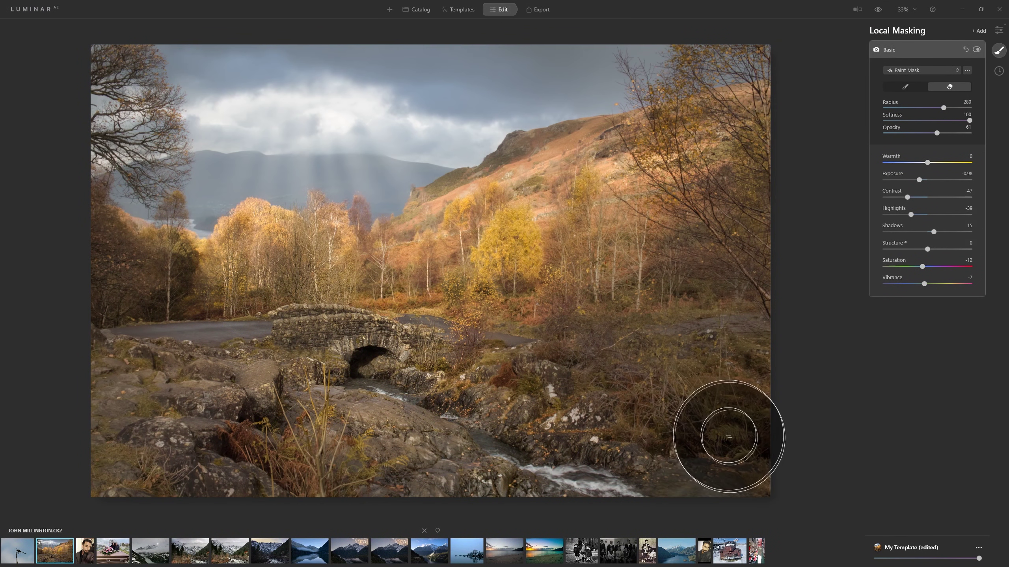
key(bracketright)
key(bracketright)
key(bracketright)
key(bracketright)
key(bracketright)
drag(476, 111, 274, 110)
Erase the darkening over the yellow tree with the brush Radius at 232
key(bracketleft)
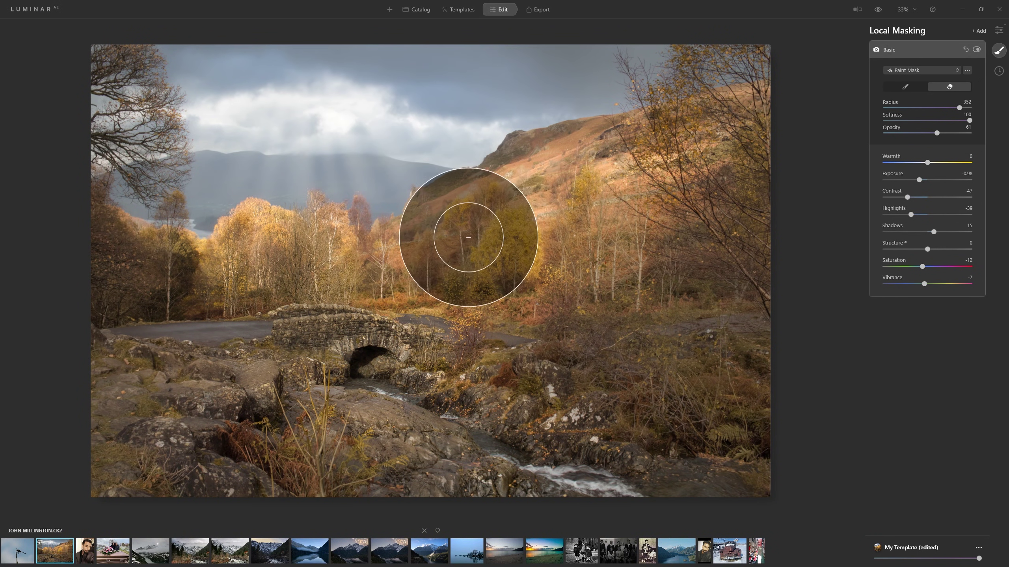
key(bracketleft)
key(bracketleft)
key(bracketleft)
key(bracketleft)
key(bracketleft)
key(bracketleft)
key(bracketleft)
key(bracketleft)
key(bracketleft)
mouse_move(468, 237)
mouse_down()
mouse_move(525, 230)
mouse_move(514, 252)
mouse_move(511, 236)
mouse_up()
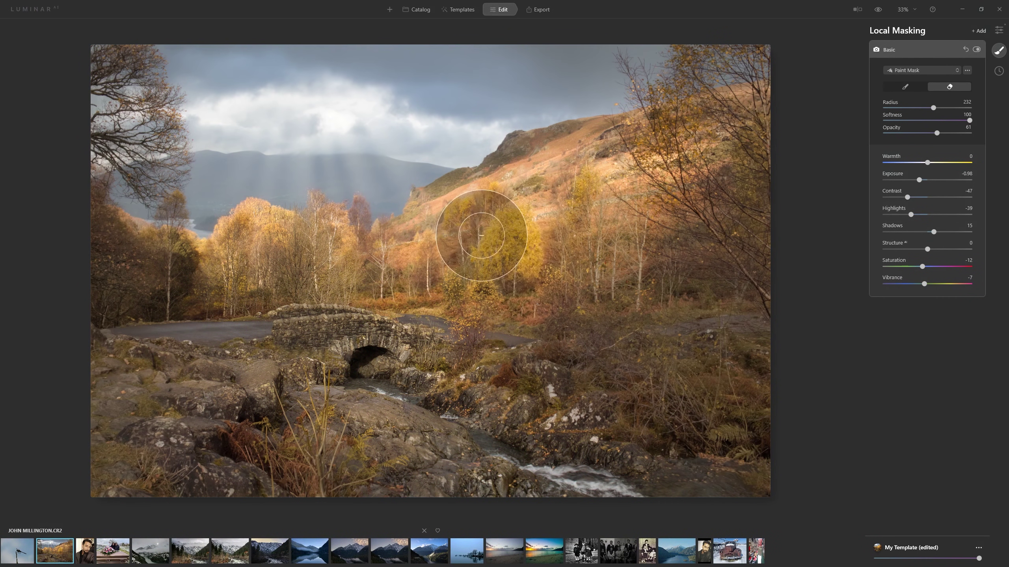
Erase more of the darkening on the bridge and down the stream with a slightly smaller brush
key(bracketleft)
key(bracketleft)
key(bracketleft)
mouse_move(410, 348)
mouse_down()
mouse_move(360, 333)
mouse_move(372, 360)
mouse_up()
mouse_move(427, 412)
mouse_down()
mouse_move(629, 499)
mouse_move(644, 492)
mouse_up()
Paint the darkening back over the trees on the photo's right side with the brush Radius at 328
click(910, 85)
key(bracketright)
key(bracketright)
key(bracketright)
key(bracketright)
key(bracketright)
key(bracketright)
key(bracketright)
key(bracketright)
key(bracketright)
key(bracketright)
key(bracketright)
mouse_move(595, 262)
mouse_down()
mouse_move(586, 242)
mouse_move(593, 274)
mouse_move(713, 227)
mouse_up()
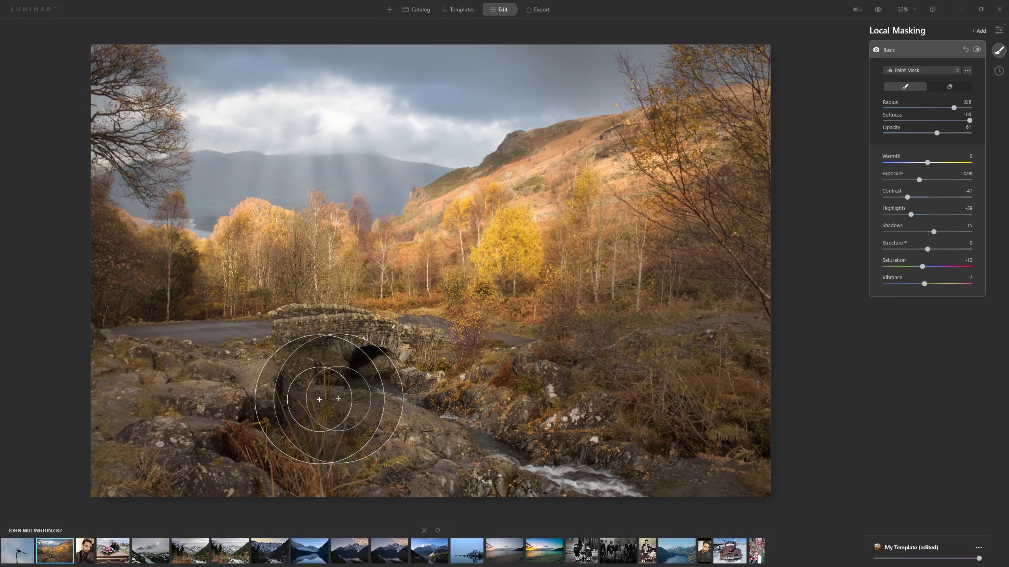
Paint the darkening onto the trees at the photo's left edge, reducing the brush Radius to 208
mouse_move(269, 248)
mouse_down()
mouse_move(236, 266)
mouse_move(107, 280)
mouse_up()
key(bracketleft)
key(bracketleft)
key(bracketleft)
key(bracketleft)
key(bracketleft)
key(bracketleft)
key(bracketleft)
key(bracketleft)
key(bracketleft)
key(bracketleft)
mouse_move(97, 189)
mouse_down()
mouse_move(208, 209)
mouse_move(243, 201)
mouse_move(31, 270)
mouse_up()
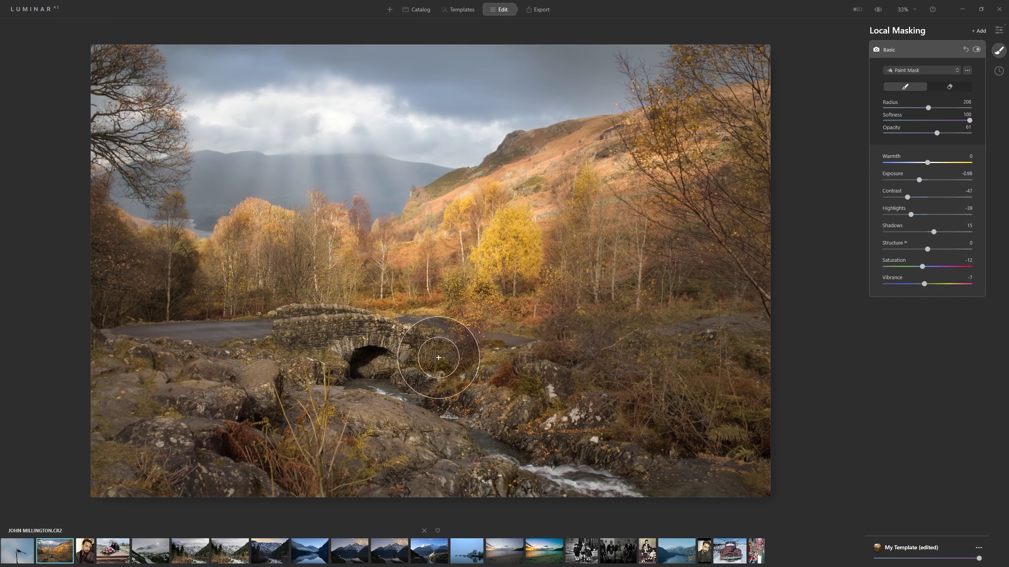
Paint the darkening across the bank and undergrowth behind the bridge with the brush Radius at 136
key(bracketleft)
key(bracketleft)
key(bracketleft)
key(bracketleft)
key(bracketleft)
key(bracketleft)
mouse_move(380, 294)
mouse_down()
mouse_move(520, 299)
mouse_move(430, 300)
mouse_move(600, 335)
mouse_up()
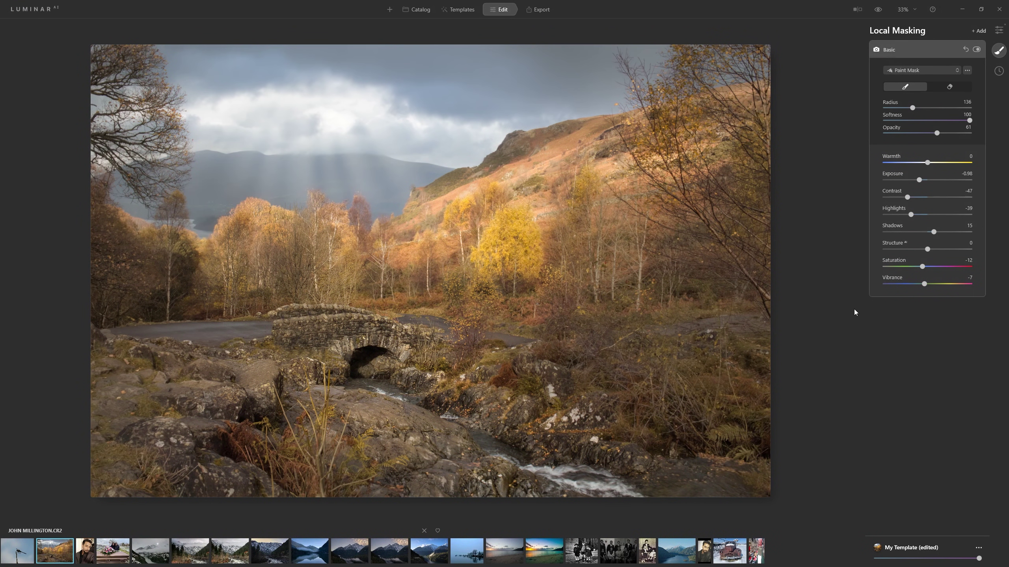
Paint the darkening lightly over the trees and hillside on the photo's right side with brush Opacity 26 and Radius up to 400
drag(910, 133, 908, 135)
key(bracketright)
key(bracketright)
key(bracketright)
key(bracketright)
key(bracketright)
key(bracketright)
key(bracketright)
key(bracketright)
key(bracketright)
key(bracketright)
key(bracketright)
key(bracketright)
key(bracketright)
key(bracketright)
key(bracketright)
key(bracketright)
key(bracketright)
key(bracketright)
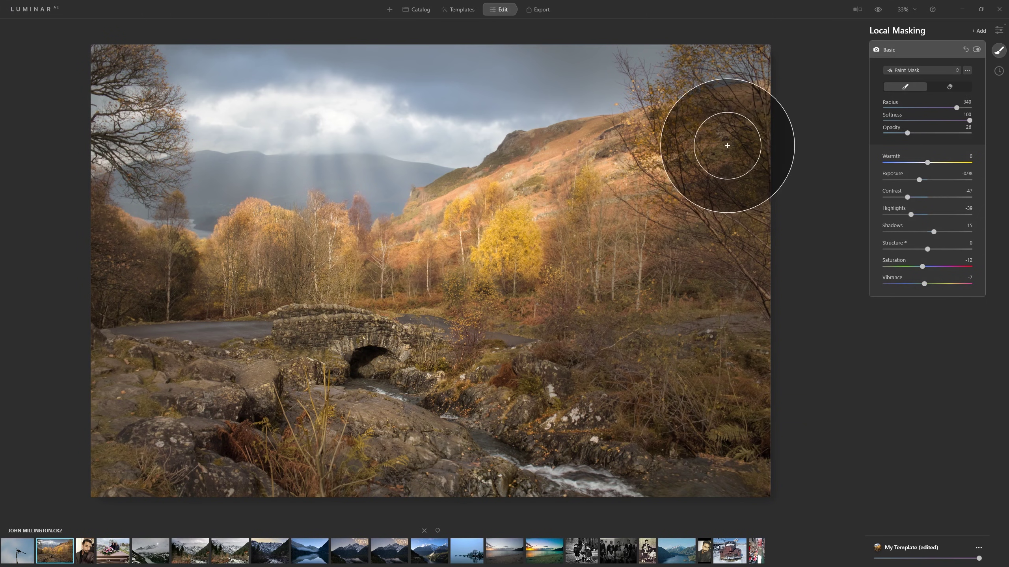
mouse_move(655, 180)
mouse_down()
mouse_move(605, 211)
mouse_move(439, 259)
mouse_move(485, 266)
mouse_up()
mouse_move(737, 179)
mouse_down()
mouse_move(729, 206)
mouse_move(548, 282)
mouse_move(438, 287)
mouse_move(457, 275)
mouse_up()
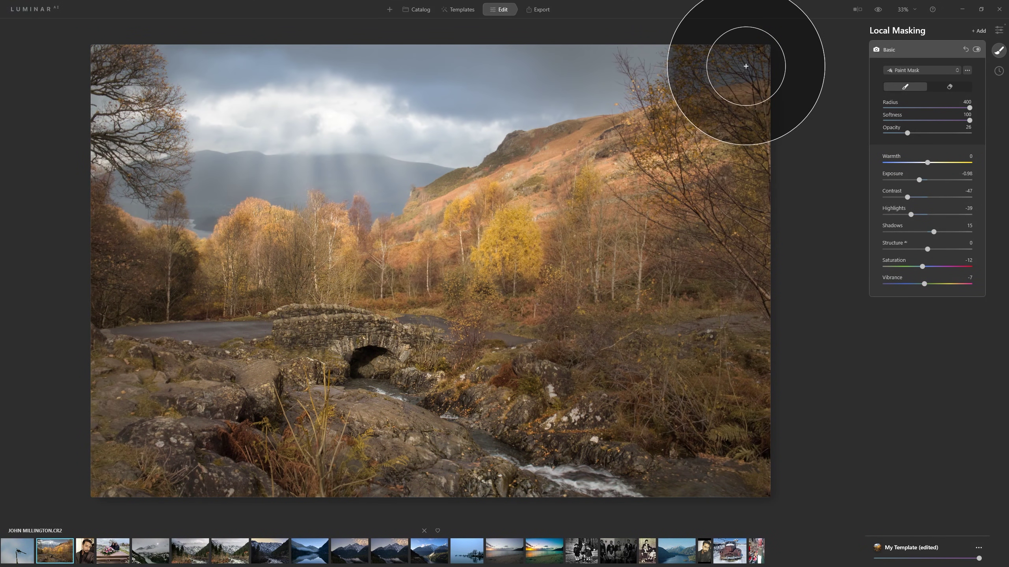
Compare the photo with and without the darkening, and erase more of it along the stream at brush Radius 268 and Opacity 41
click(976, 50)
click(977, 49)
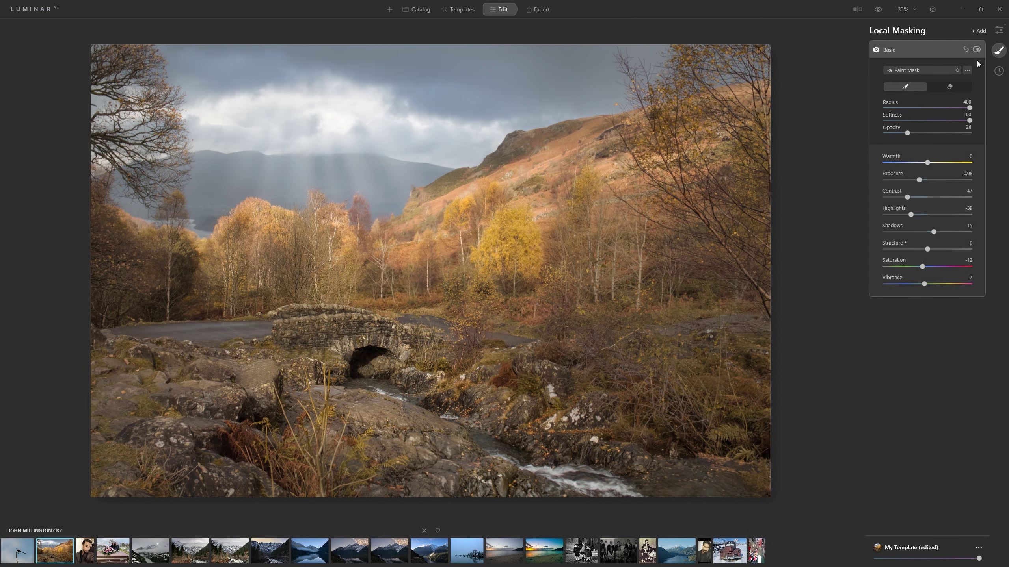
key(alt)
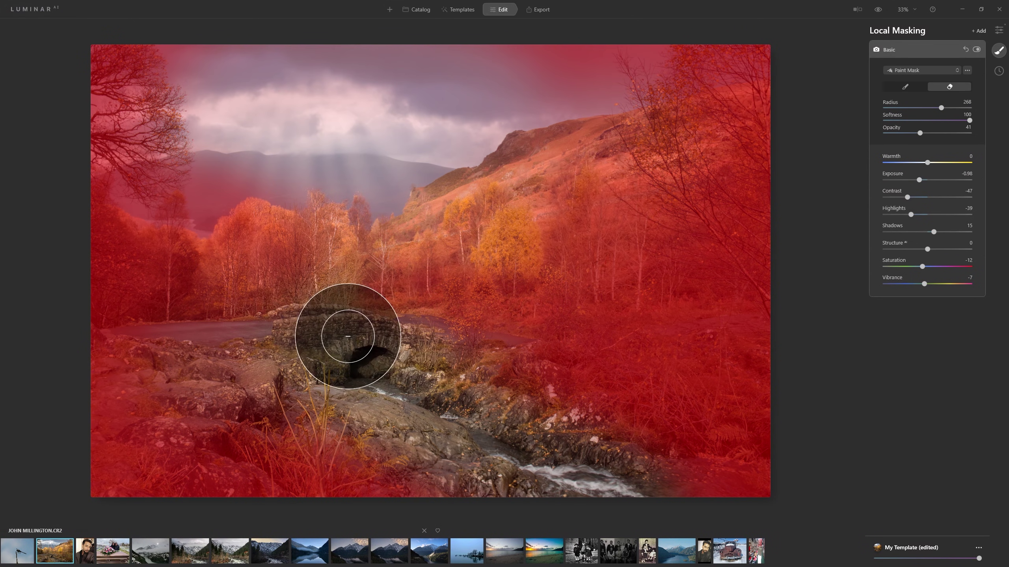
drag(501, 425, 612, 540)
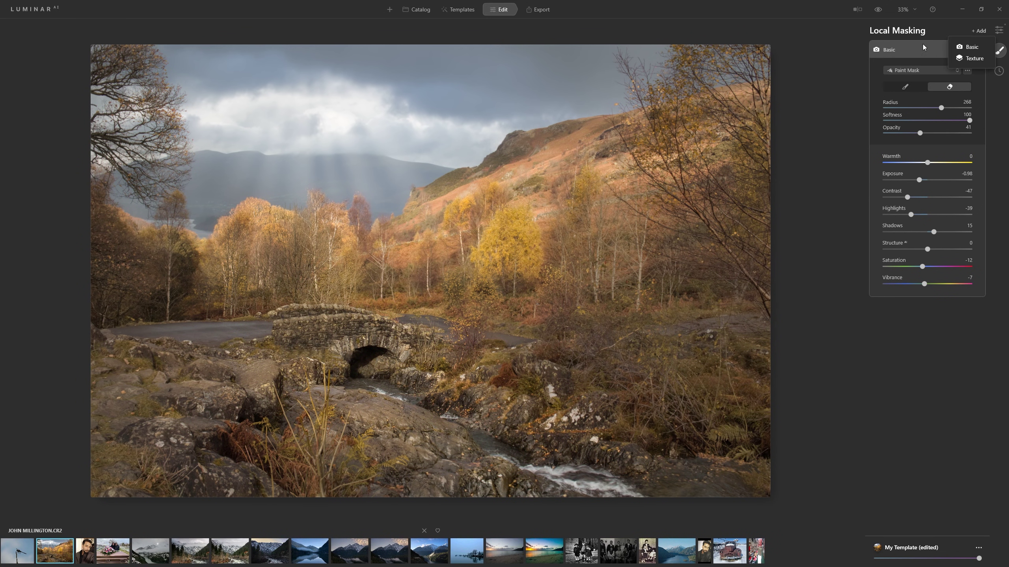
Add a second Basic local adjustment with Exposure 0.60, Contrast 18 and Shadows 17
click(965, 49)
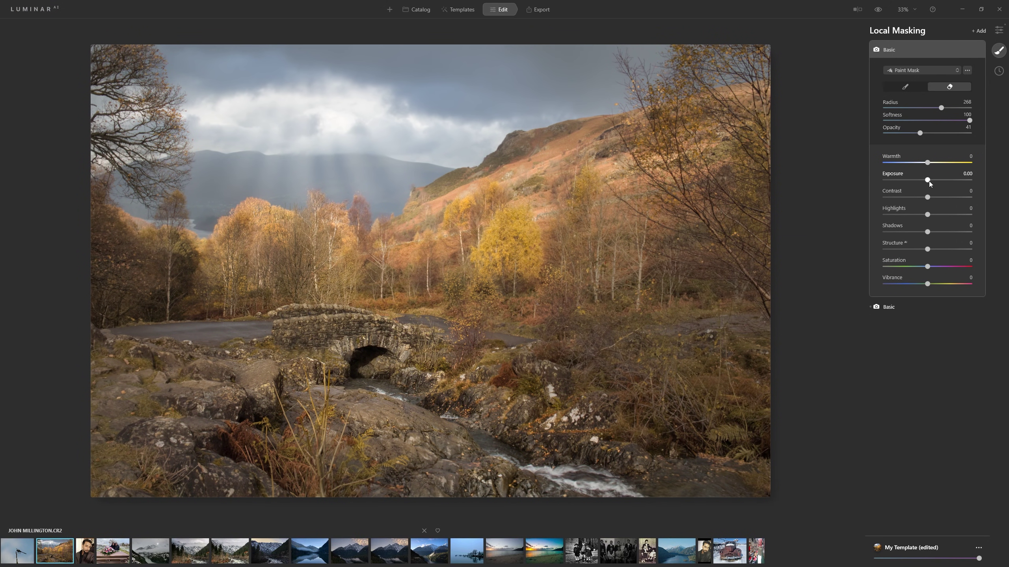
drag(929, 182, 931, 181)
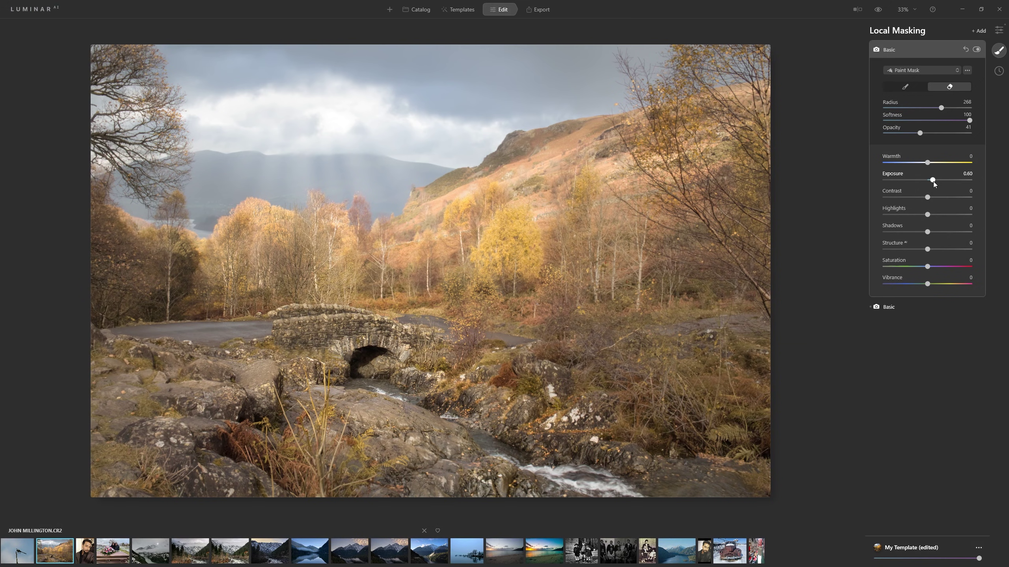
drag(927, 197, 935, 197)
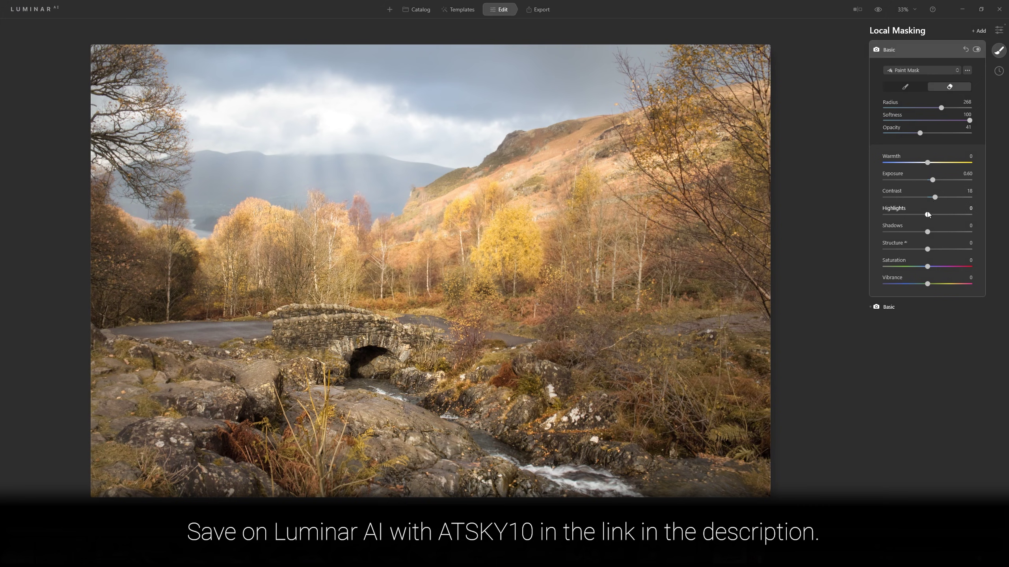
drag(928, 232, 934, 236)
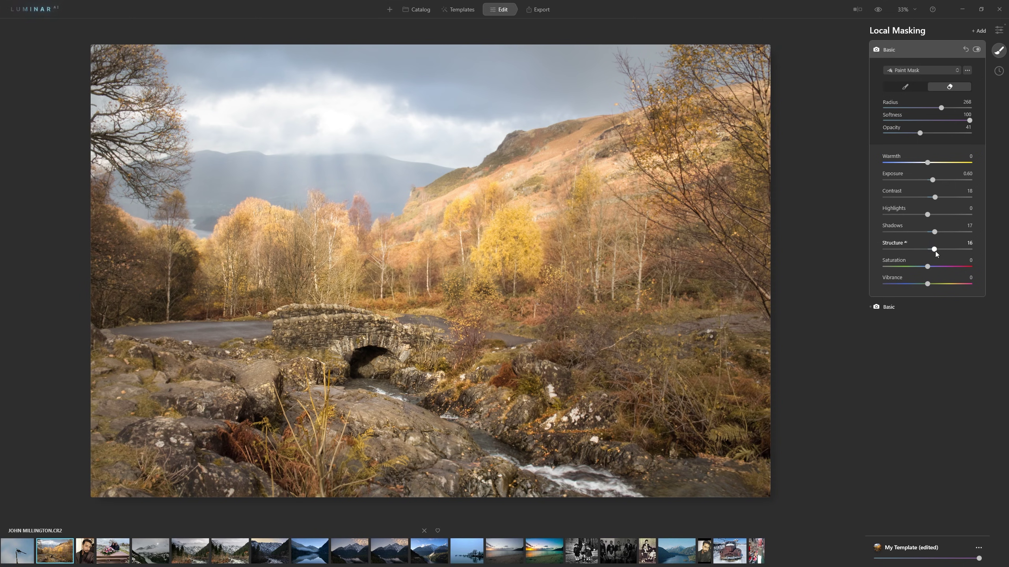
Try strong Structure on the second Basic adjustment, and settle on Structure 7 and Saturation 11
drag(939, 251, 945, 253)
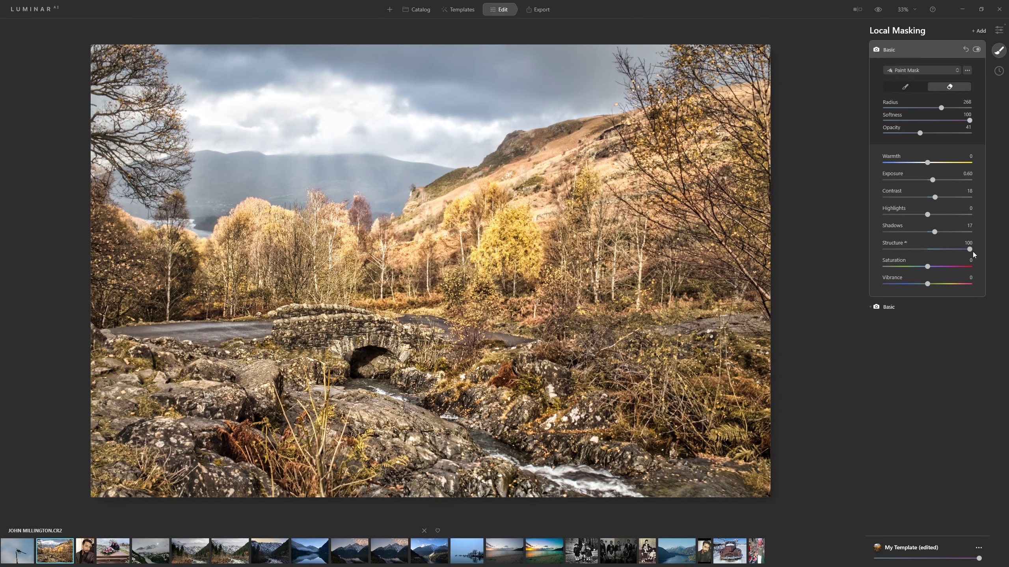
drag(964, 251, 963, 251)
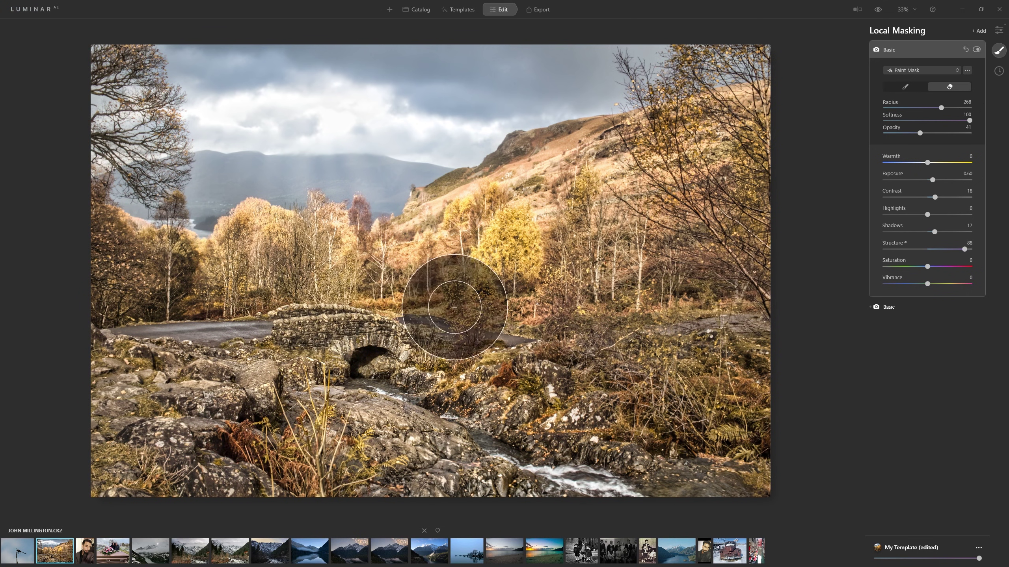
drag(936, 249, 936, 250)
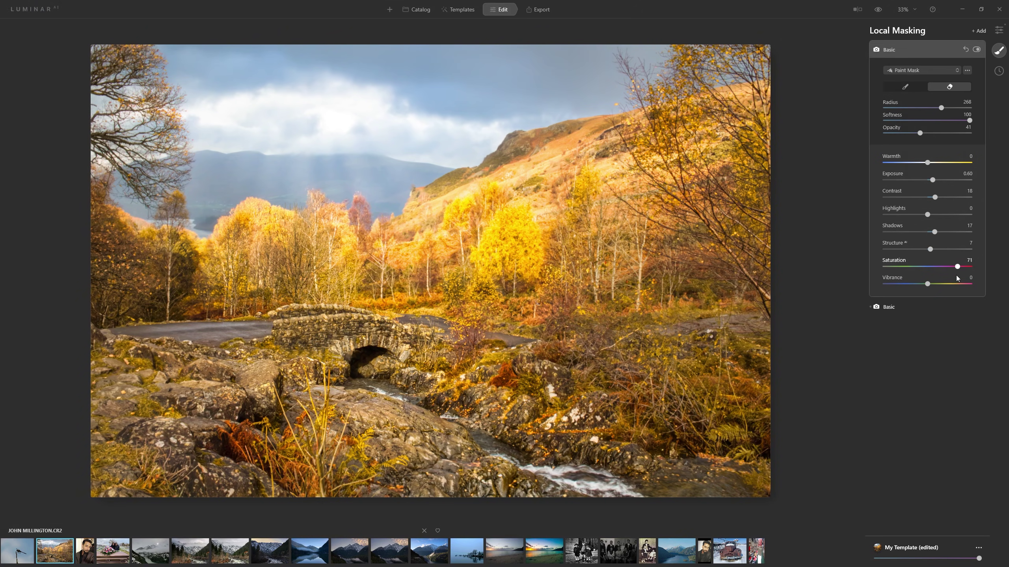
drag(931, 270, 928, 270)
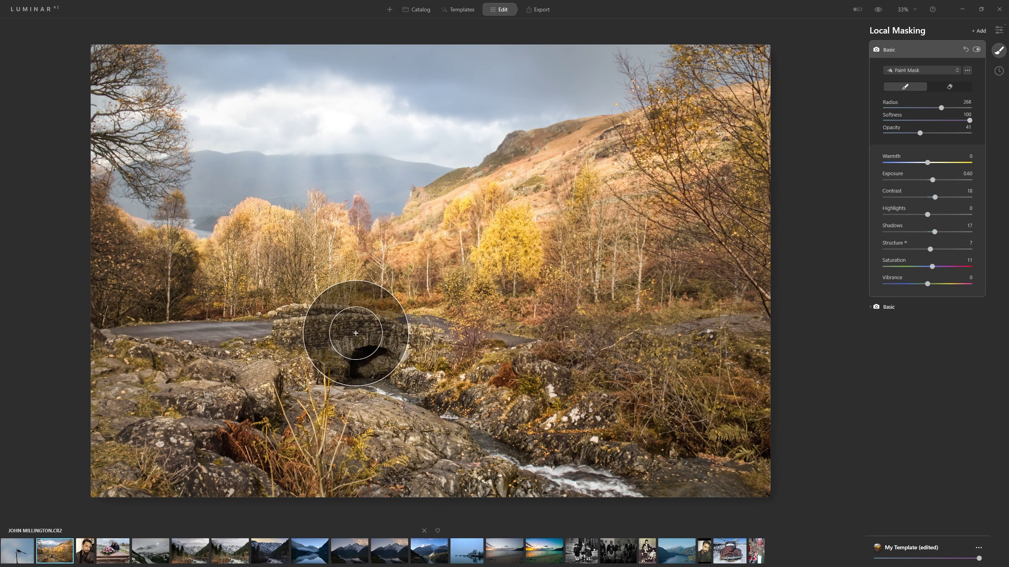
Paint the brightening over the bridge and stream at brush Radius 268, and under the arch at Radius 136
mouse_move(293, 333)
mouse_down()
mouse_move(383, 353)
mouse_move(342, 353)
mouse_move(409, 401)
mouse_move(551, 462)
mouse_move(619, 475)
mouse_up()
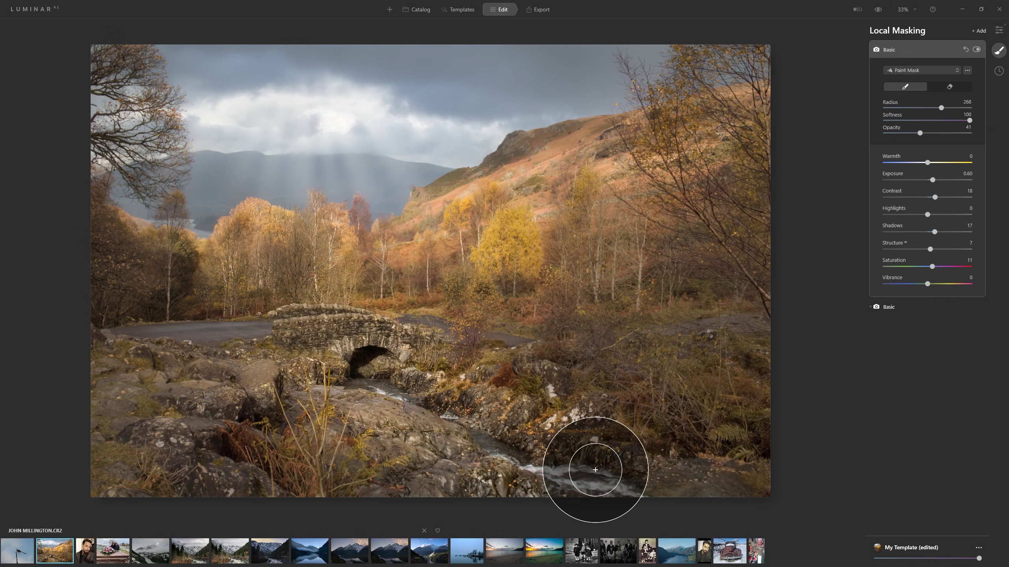
key(bracketleft)
key(bracketleft)
key(bracketleft)
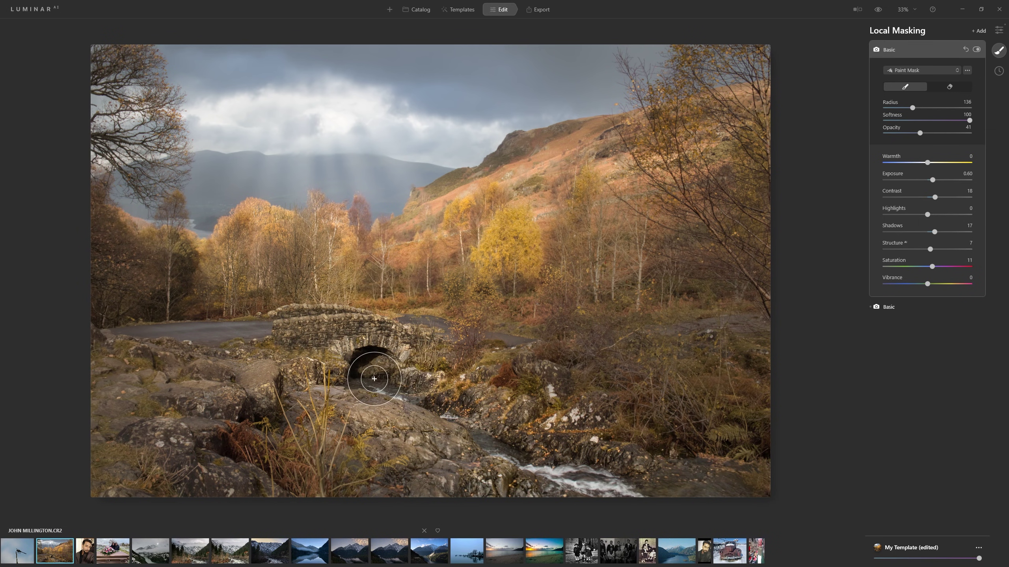
mouse_move(355, 375)
mouse_down()
mouse_move(599, 469)
mouse_move(651, 506)
mouse_move(367, 373)
mouse_up()
Paint the brightening broadly over the bridge and nearby rocks at brush Radius 400, and compare the photo with and without it
key(bracketright)
key(bracketright)
key(bracketright)
key(bracketright)
key(bracketright)
key(bracketright)
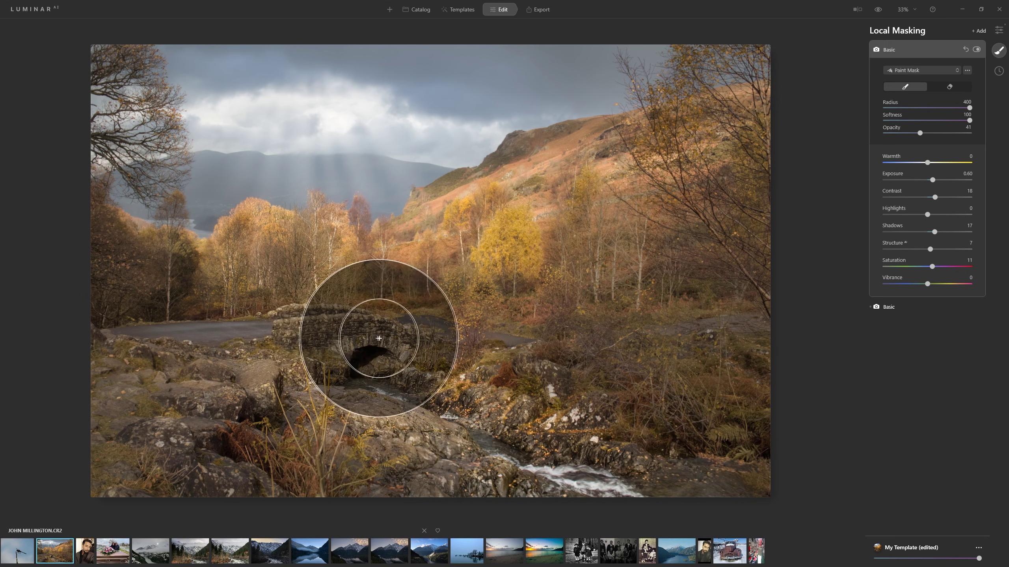
mouse_move(214, 338)
mouse_down()
mouse_move(382, 333)
mouse_move(678, 504)
mouse_move(538, 500)
mouse_move(412, 383)
mouse_up()
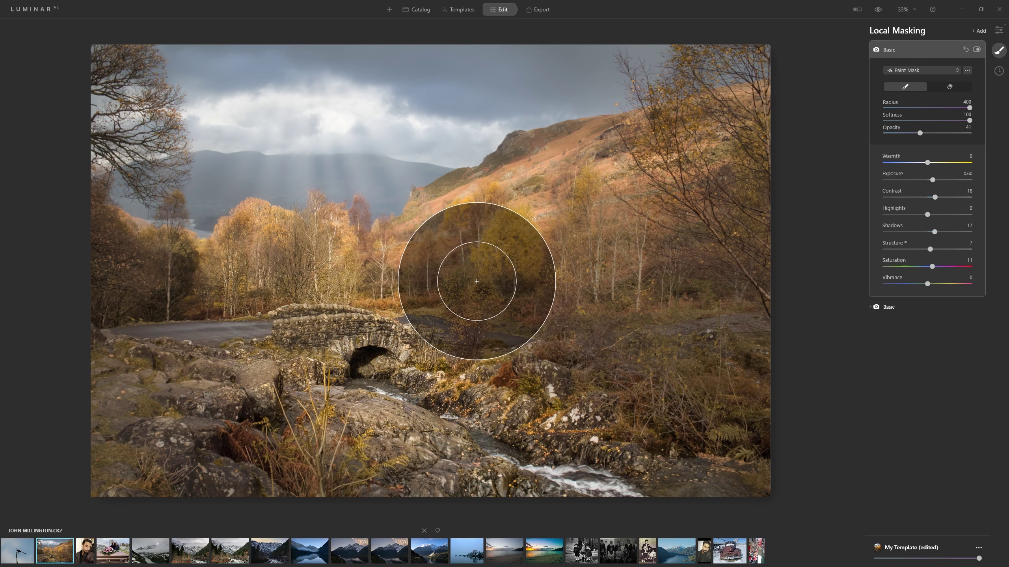
click(977, 52)
click(976, 53)
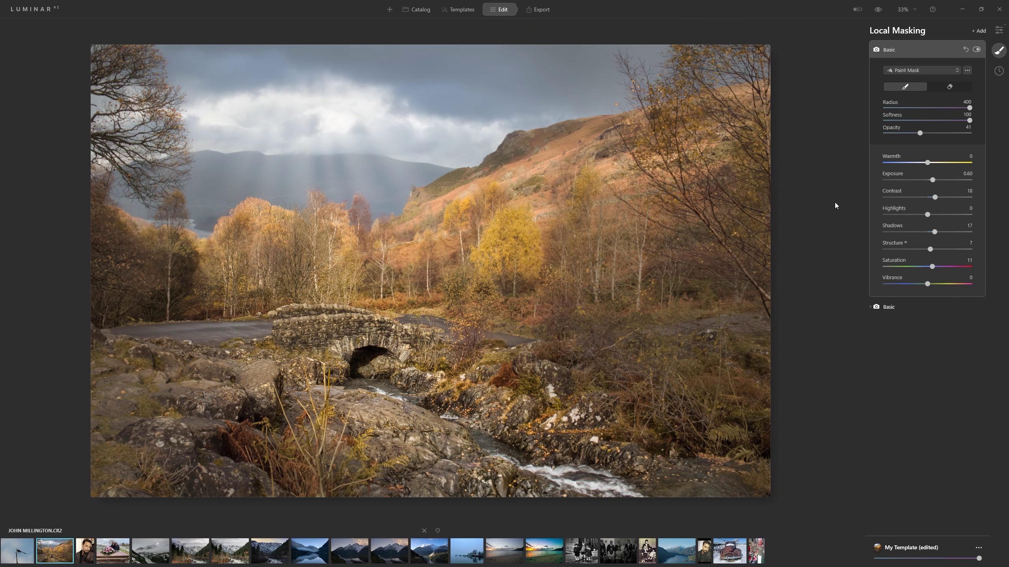
Add a third Basic local adjustment with Warmth -86, Exposure -0.23, Contrast -4 and Highlights -33
click(970, 47)
drag(929, 164, 893, 169)
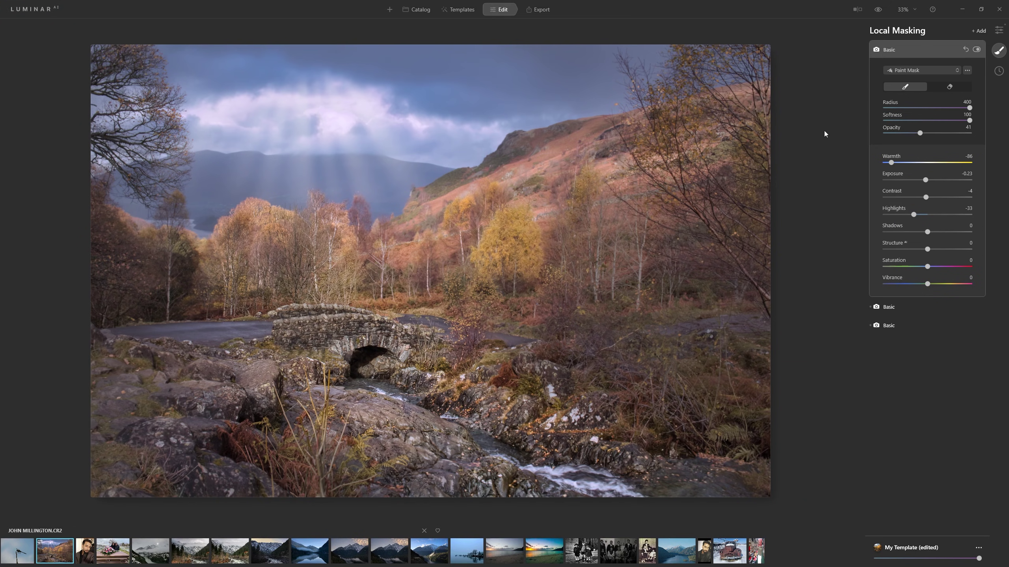
Paint the cool adjustment across the upper sky at brush Opacity 41, reducing the brush Radius to 340
mouse_move(112, 79)
mouse_down()
mouse_move(161, 57)
mouse_move(142, 134)
mouse_move(322, 69)
mouse_move(652, 41)
mouse_up()
drag(970, 107, 949, 107)
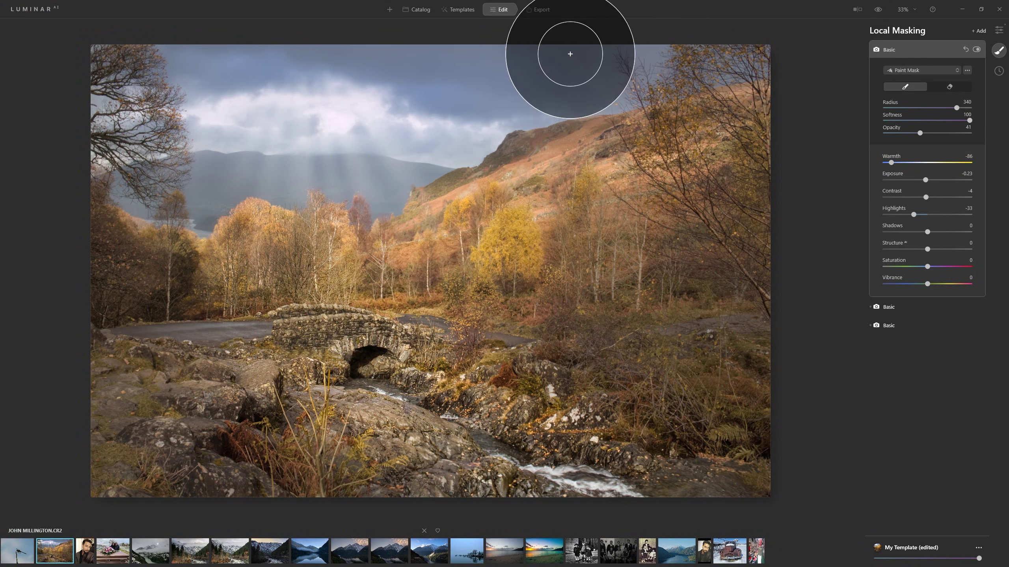
click(81, 63)
Paint the cool adjustment along the distant mountains below the sunrays, reducing the brush Radius to 208
mouse_move(167, 174)
mouse_down()
mouse_move(132, 180)
mouse_move(412, 174)
mouse_up()
key(bracketleft)
key(bracketleft)
key(bracketleft)
key(bracketleft)
drag(198, 180, 417, 181)
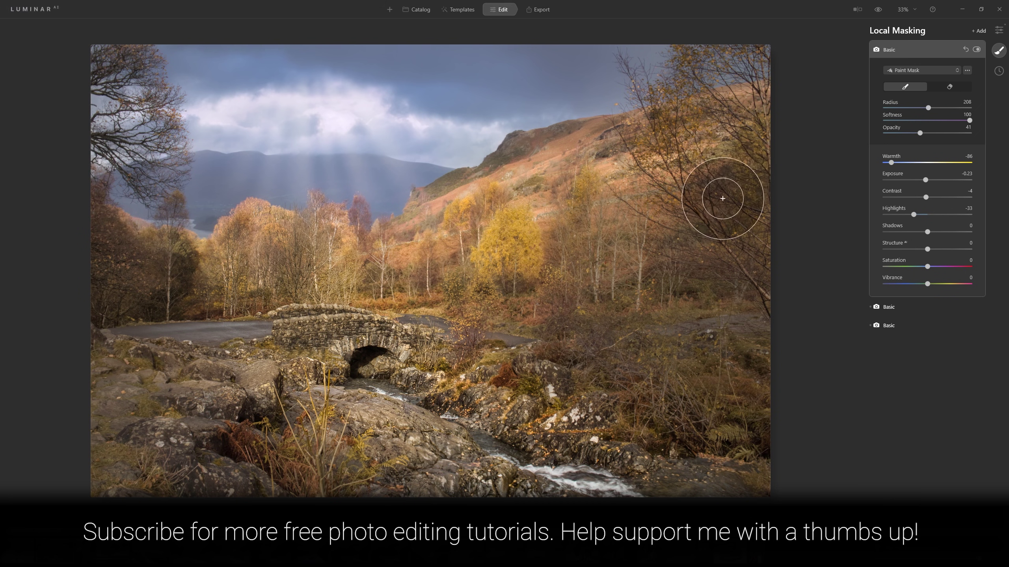
Paint the cool adjustment down the photo's right edge, along its bottom and up the left edge at brush Radius 400 and Opacity 32
key(bracketleft)
key(bracketleft)
key(bracketleft)
key(bracketleft)
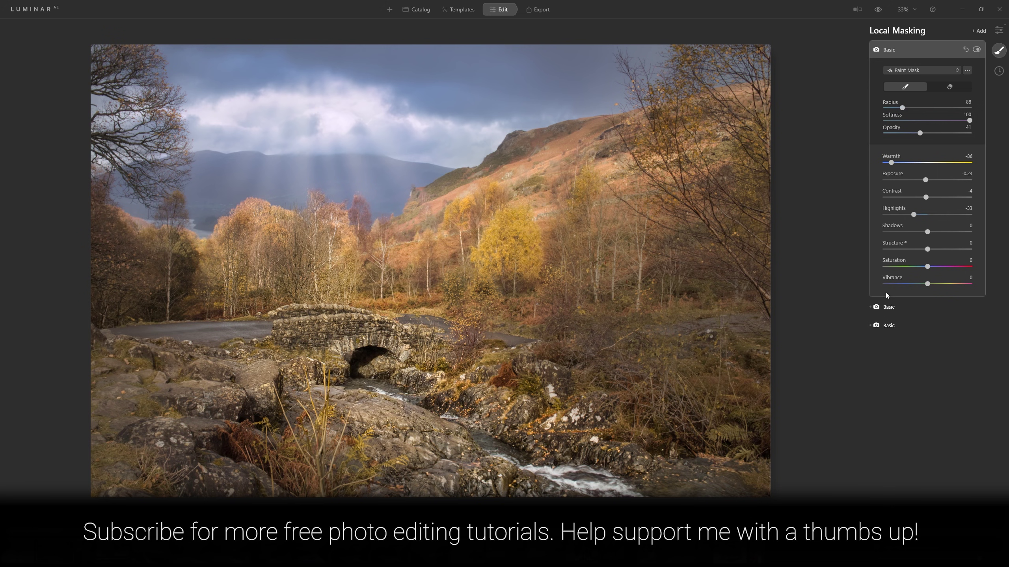
key(bracketright)
key(bracketright)
key(bracketright)
key(bracketright)
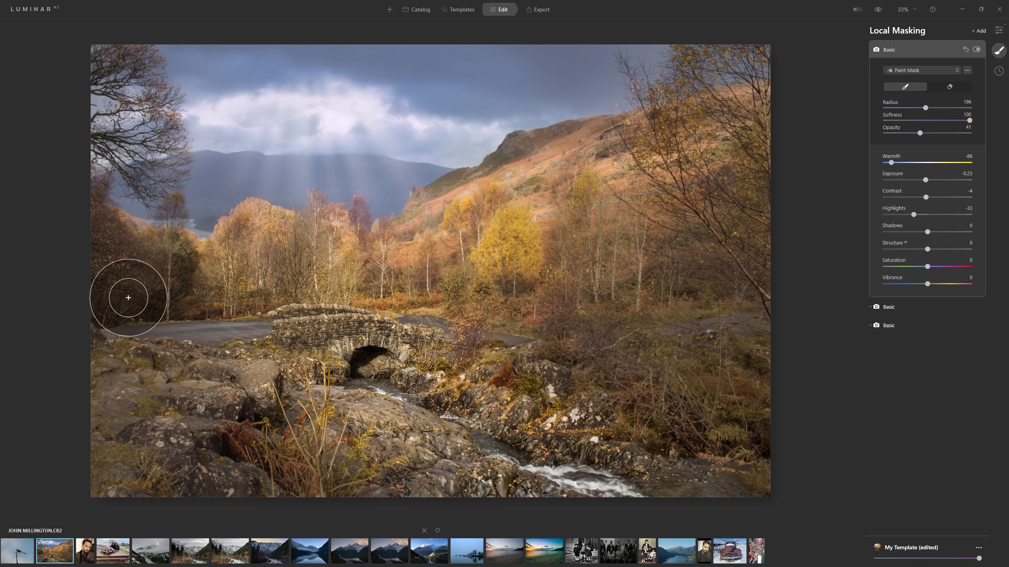
key(bracketright)
key(bracketright)
key(bracketright)
key(bracketright)
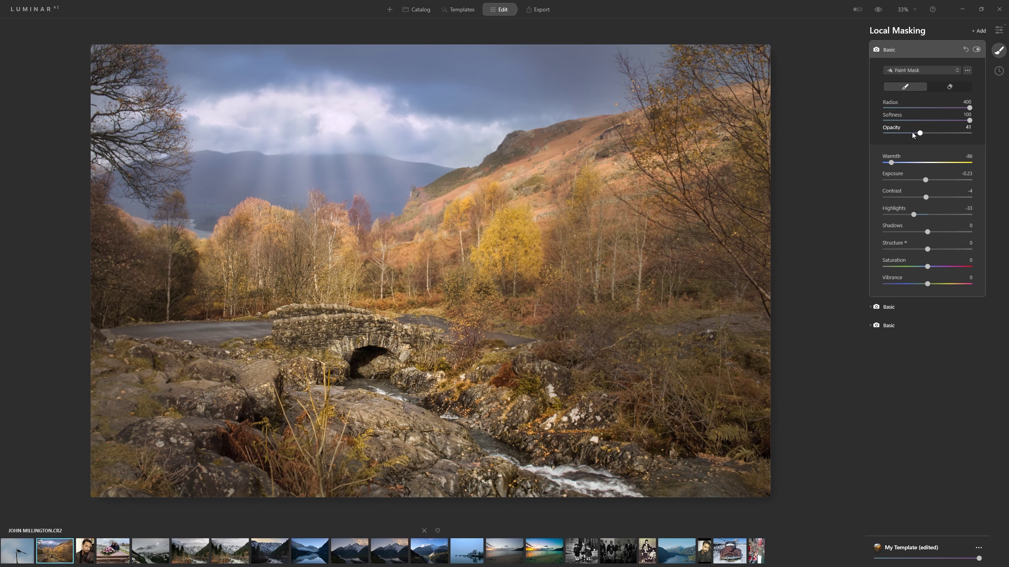
click(911, 133)
mouse_move(652, 102)
mouse_down()
mouse_move(784, 65)
mouse_move(790, 167)
mouse_move(819, 266)
mouse_move(774, 513)
mouse_up()
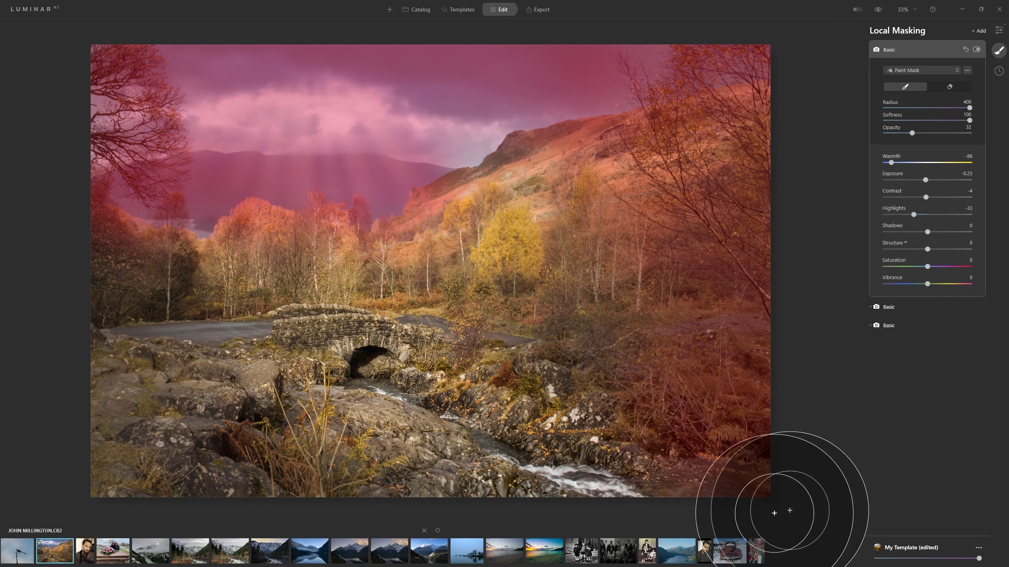
mouse_move(516, 485)
mouse_down()
mouse_move(417, 462)
mouse_move(203, 485)
mouse_up()
mouse_move(159, 418)
mouse_down()
mouse_move(86, 349)
mouse_move(142, 268)
mouse_move(94, 219)
mouse_move(87, 129)
mouse_move(135, 34)
mouse_up()
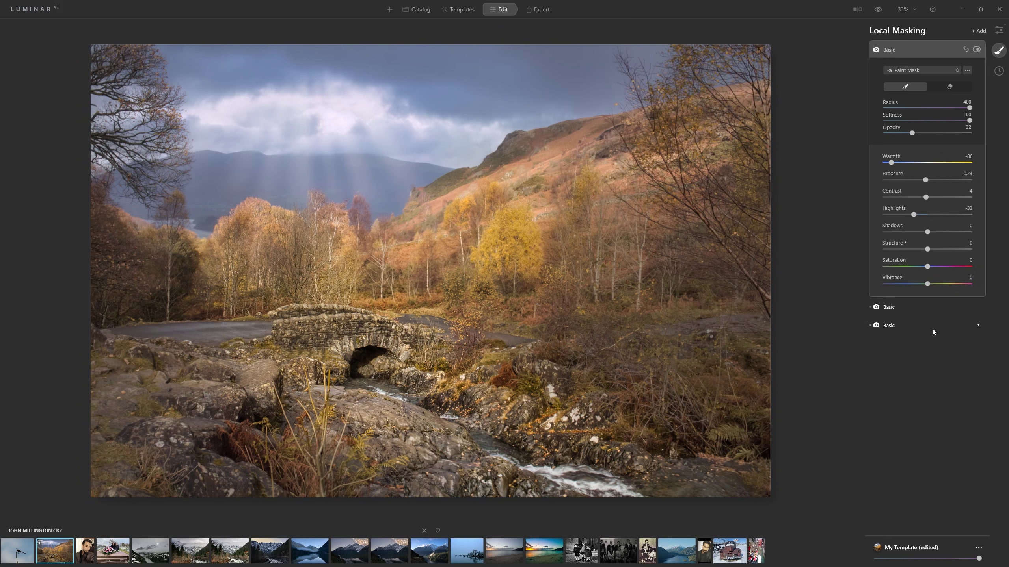
Compare the edited photo with the original twice
click(883, 11)
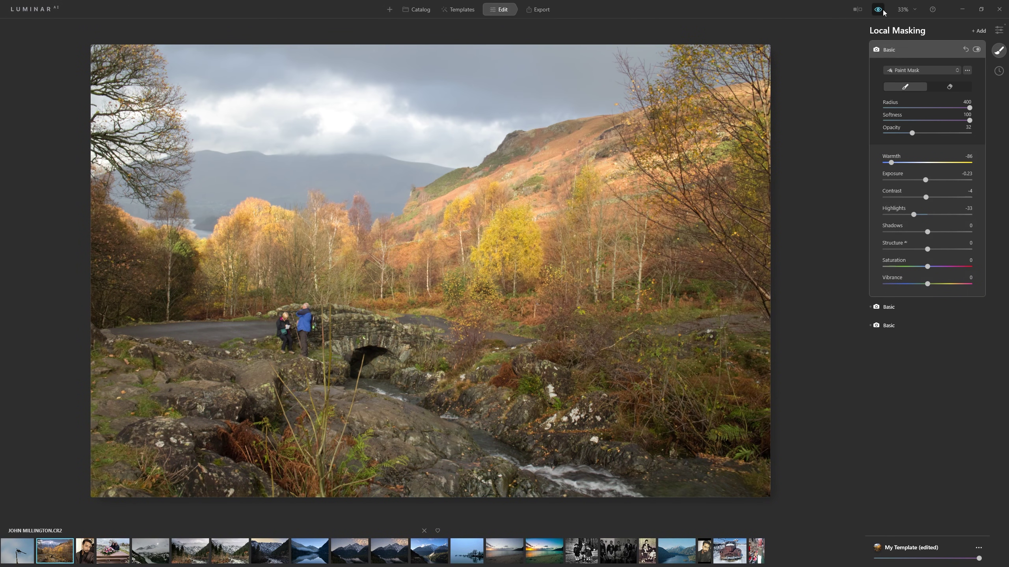
click(879, 10)
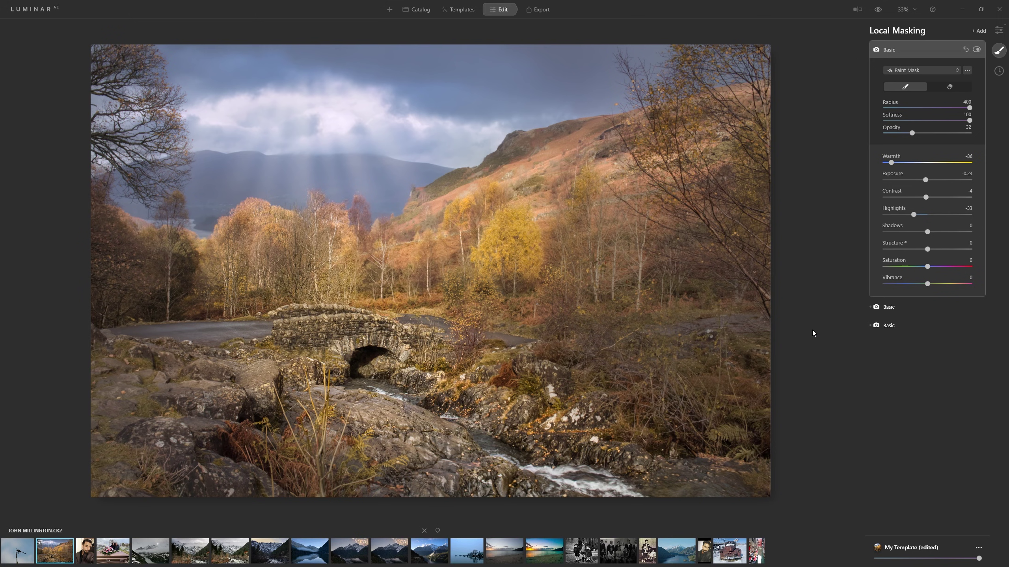
click(878, 11)
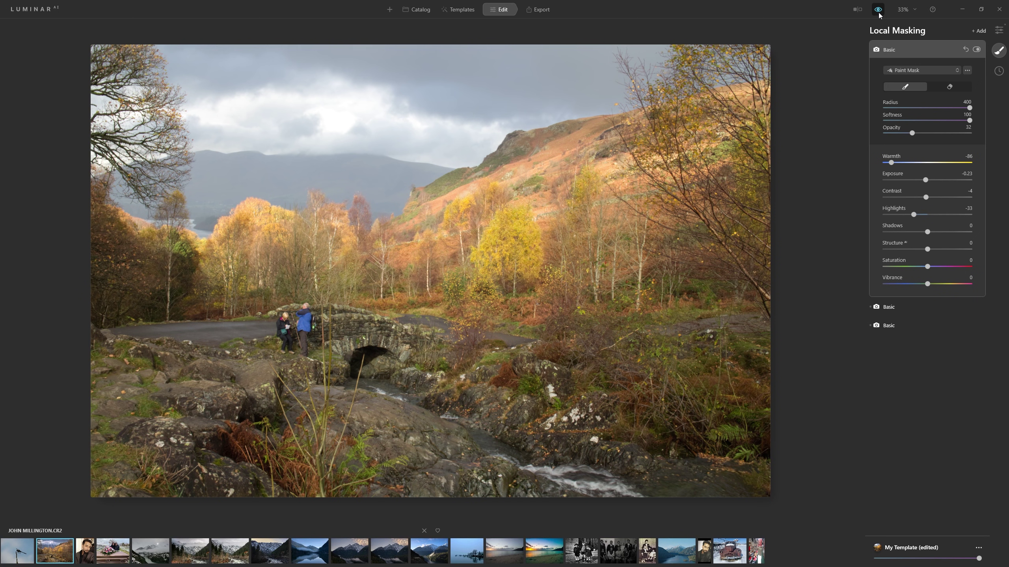
click(878, 14)
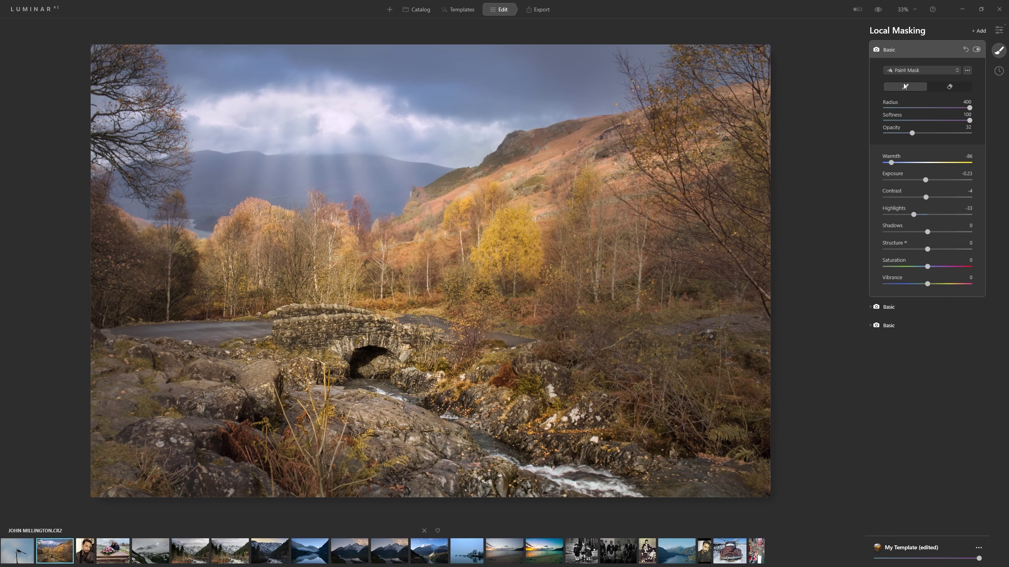
Add a fourth Basic local adjustment with Warmth 14, Exposure -0.47, Contrast 21, Highlights -17 and Structure 5
click(983, 30)
click(974, 48)
drag(927, 162, 932, 163)
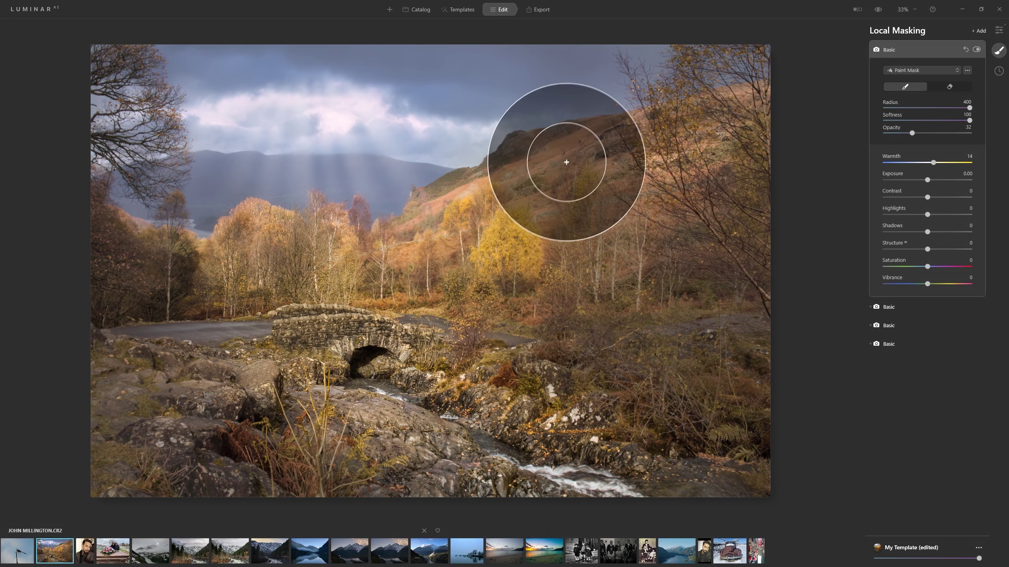
drag(927, 180, 936, 197)
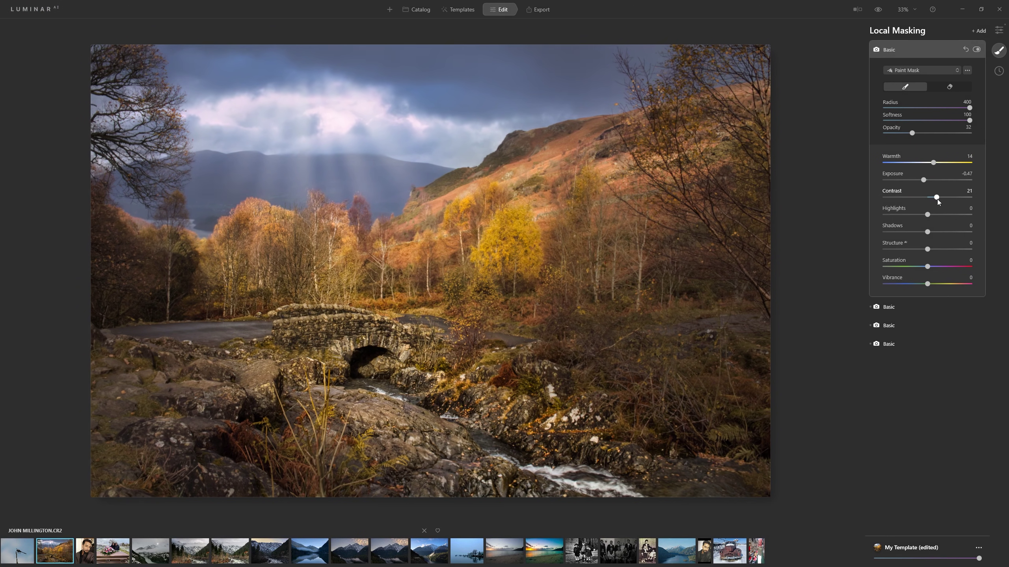
drag(927, 215, 918, 216)
drag(930, 249, 937, 251)
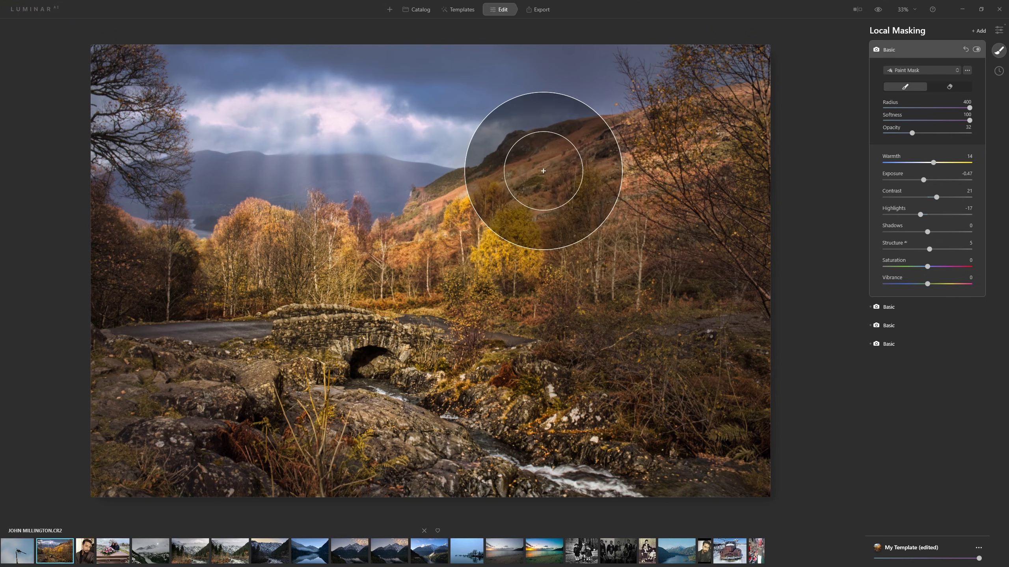
click(605, 97)
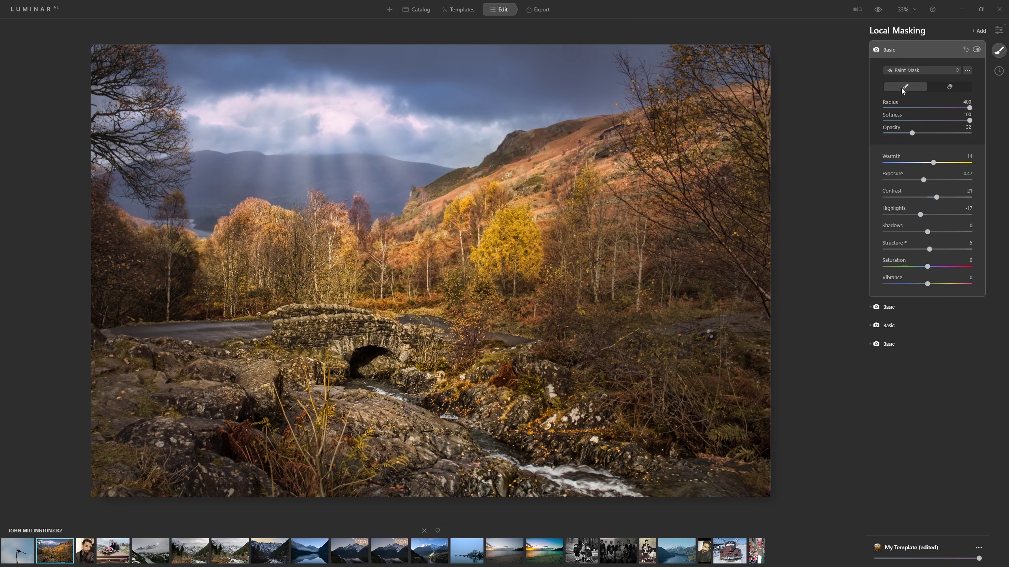
Paint the warm contrast adjustment over the trees at the foot of the hillside, reducing the brush Radius to 244
key(bracketleft)
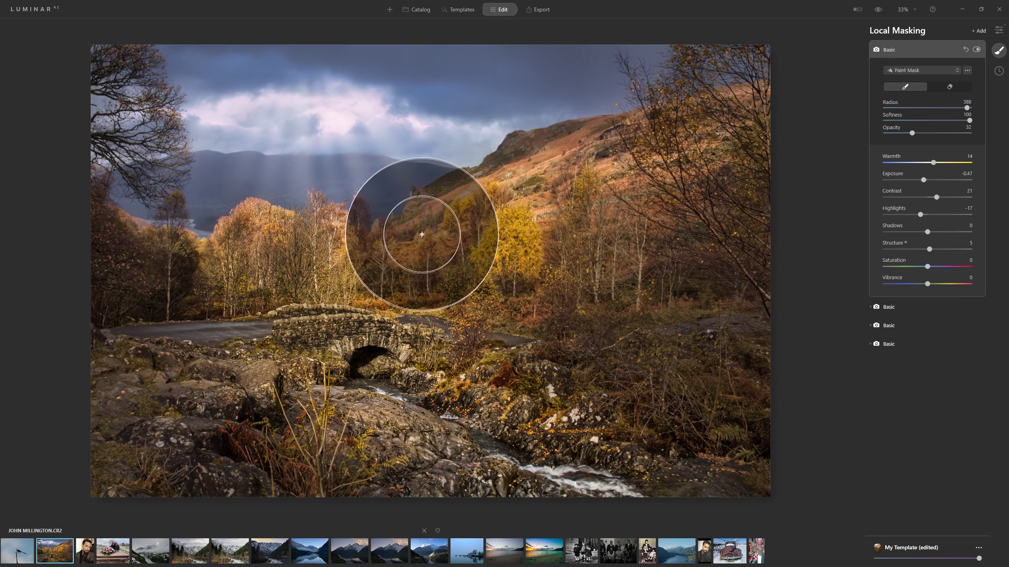
key(bracketleft)
key(bracketleft)
key(bracketleft)
key(bracketleft)
key(bracketleft)
key(bracketleft)
key(bracketleft)
key(bracketleft)
key(bracketleft)
key(bracketleft)
key(bracketleft)
key(bracketleft)
mouse_move(420, 226)
mouse_down()
mouse_move(612, 134)
mouse_move(660, 140)
mouse_move(622, 177)
mouse_move(725, 131)
mouse_move(612, 167)
mouse_move(497, 186)
mouse_move(364, 242)
mouse_up()
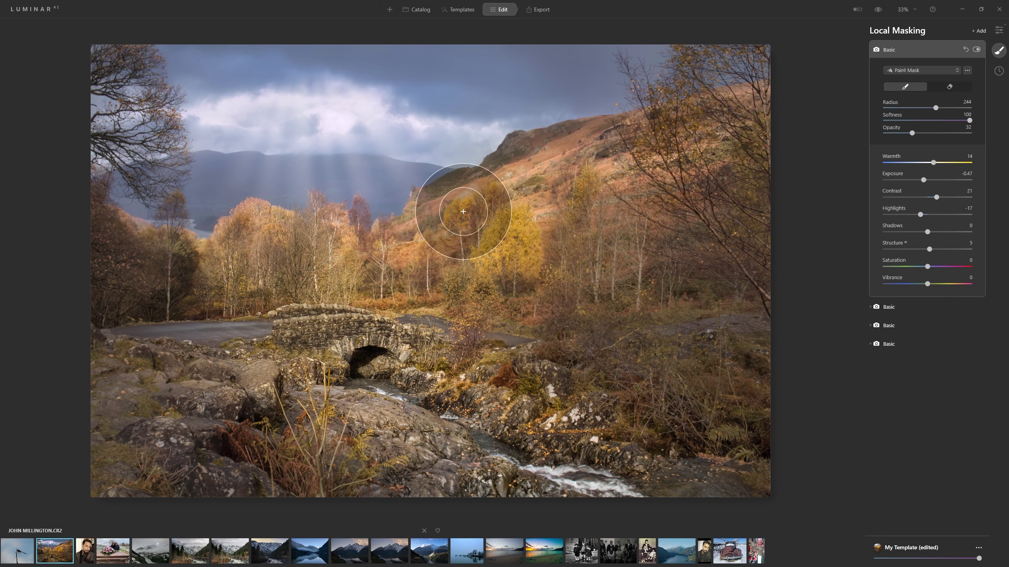
Reduce the brush Radius to 136 and paint the warm contrast adjustment down the hillside and over the yellow tree
key(bracketleft)
key(bracketleft)
key(bracketleft)
key(bracketleft)
key(bracketleft)
mouse_move(418, 222)
mouse_down()
mouse_move(399, 237)
mouse_move(452, 192)
mouse_move(601, 142)
mouse_move(526, 188)
mouse_move(680, 130)
mouse_move(605, 177)
mouse_move(561, 164)
mouse_move(373, 243)
mouse_up()
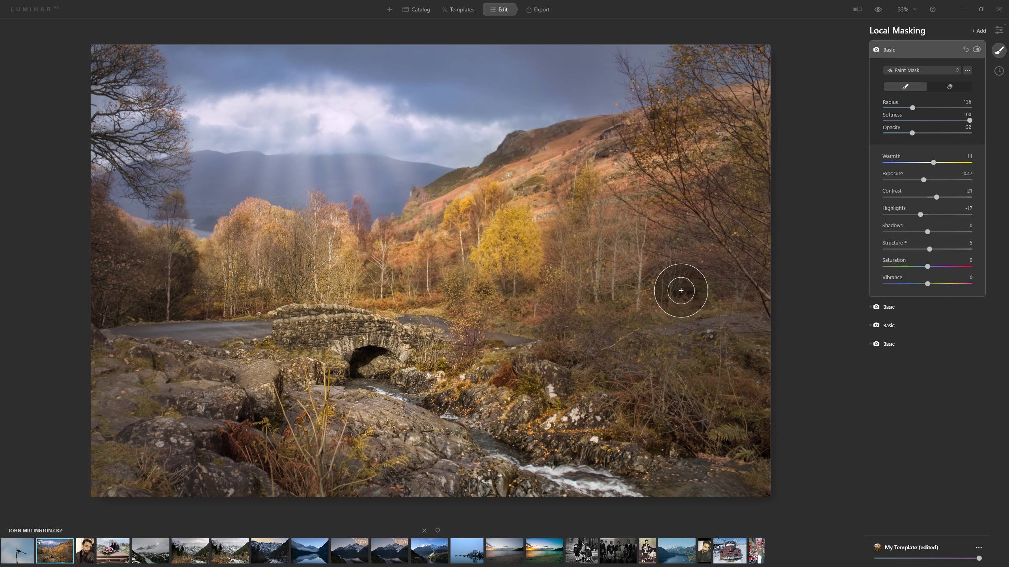
drag(646, 135, 377, 258)
mouse_move(515, 210)
mouse_down()
mouse_move(484, 243)
mouse_move(524, 215)
mouse_move(520, 275)
mouse_move(503, 275)
mouse_move(512, 280)
mouse_up()
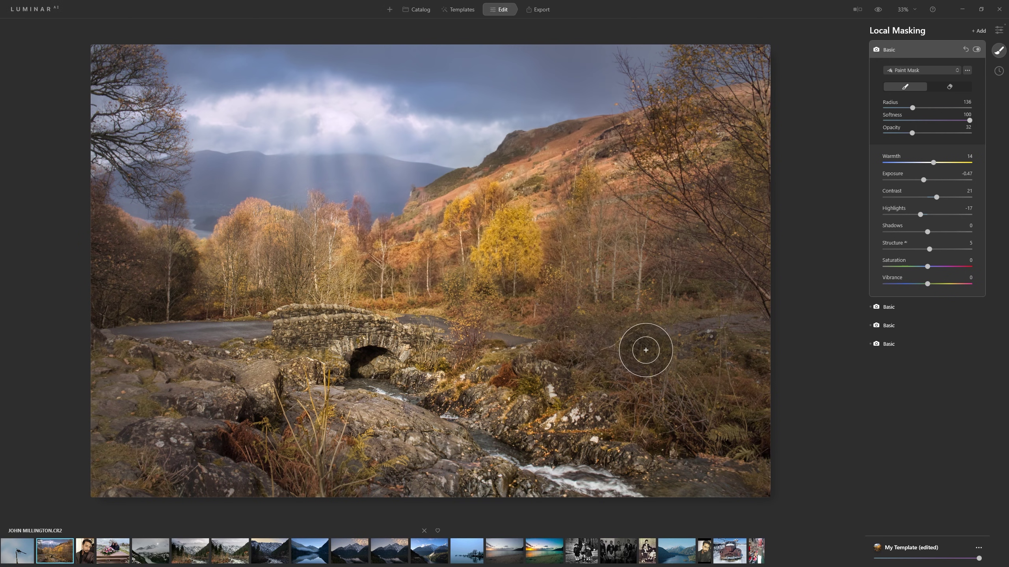
Extend the warm contrast adjustment over the upper hillside and the trees behind the bridge, and compare the photo with and without it
mouse_move(597, 135)
mouse_down()
mouse_move(409, 249)
mouse_move(589, 162)
mouse_move(640, 160)
mouse_up()
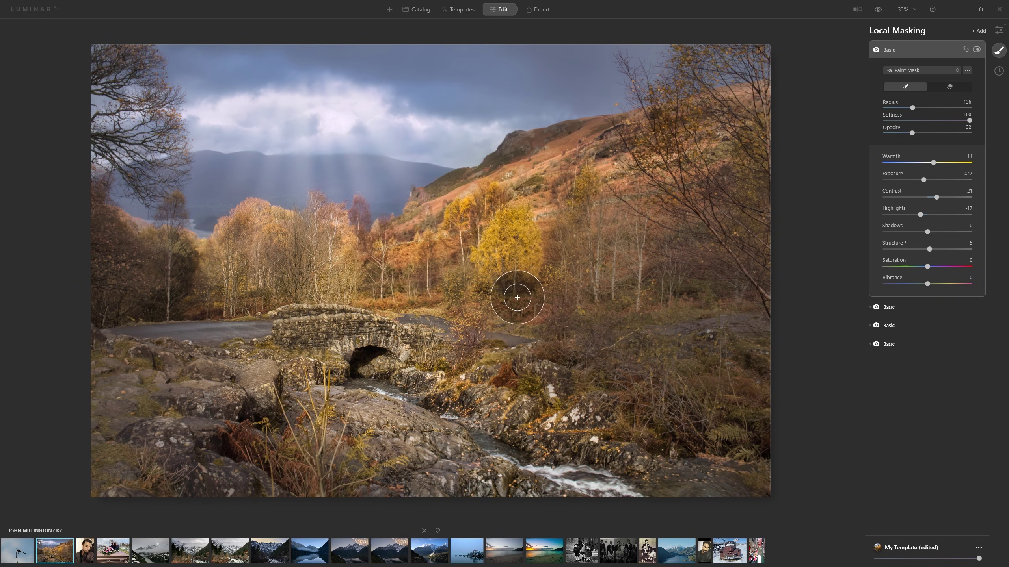
mouse_move(360, 268)
mouse_down()
mouse_move(326, 203)
mouse_move(265, 221)
mouse_move(208, 270)
mouse_move(293, 241)
mouse_move(401, 264)
mouse_up()
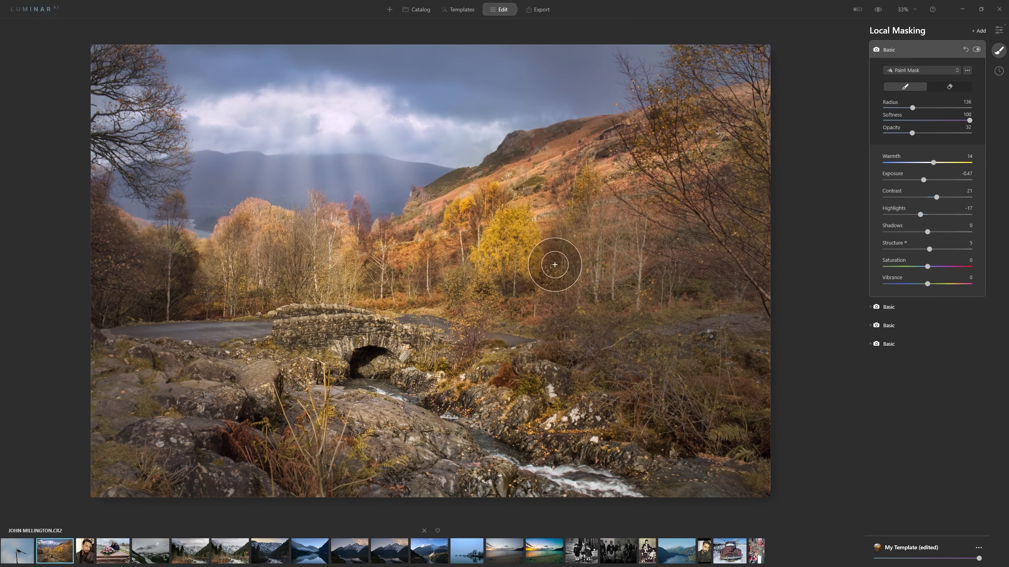
mouse_move(237, 254)
mouse_down()
mouse_move(437, 225)
mouse_move(579, 163)
mouse_up()
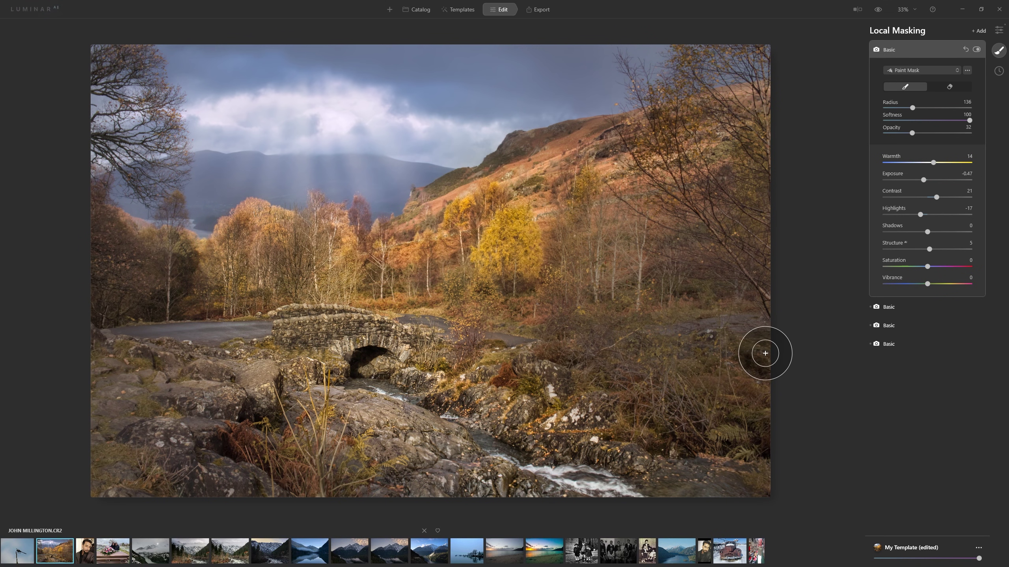
click(975, 50)
click(972, 51)
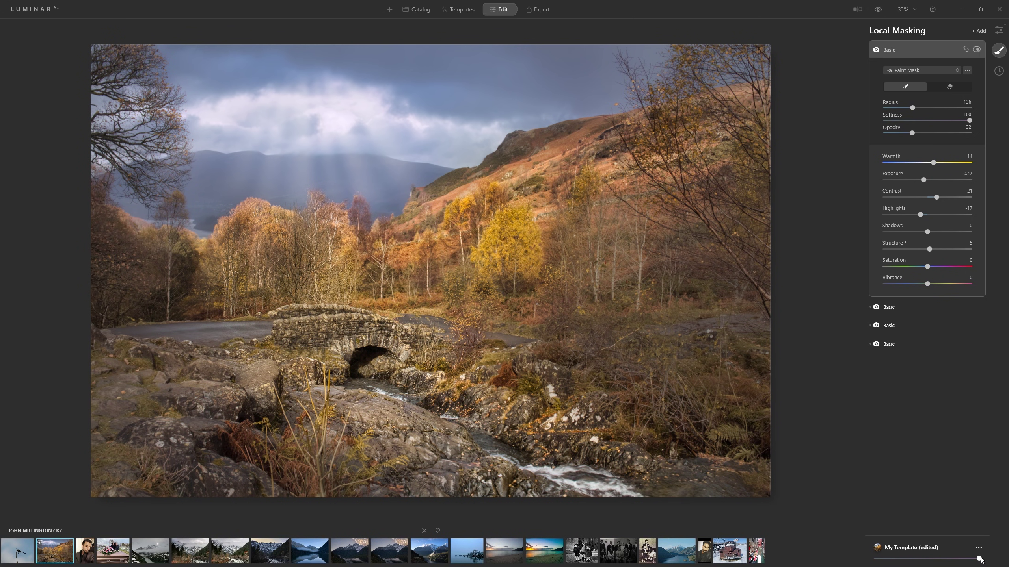
Reduce the overall strength of My Template to about four fifths and compare the result with the original photo
drag(980, 559, 856, 562)
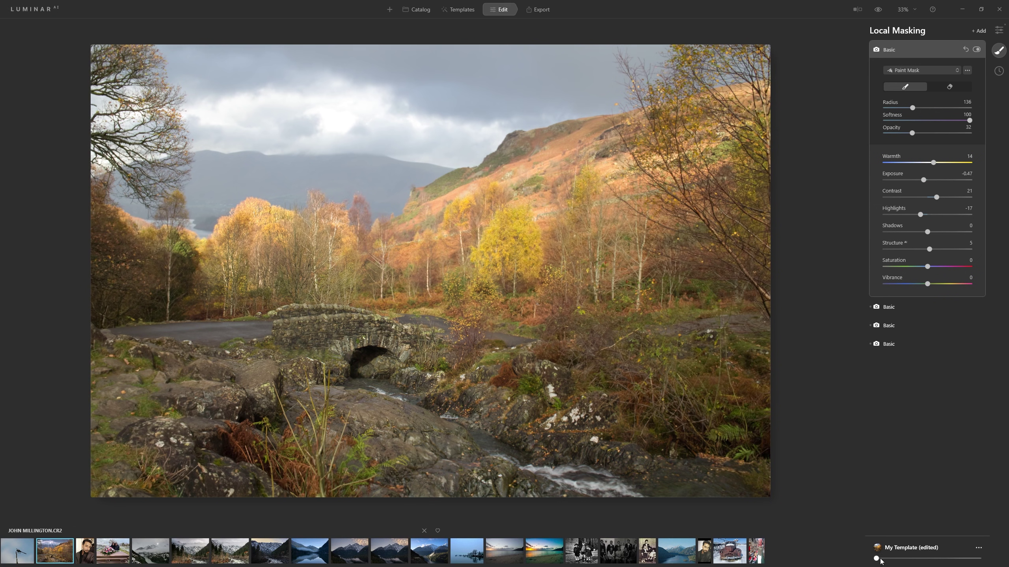
drag(876, 561, 961, 560)
key(ctrl+z)
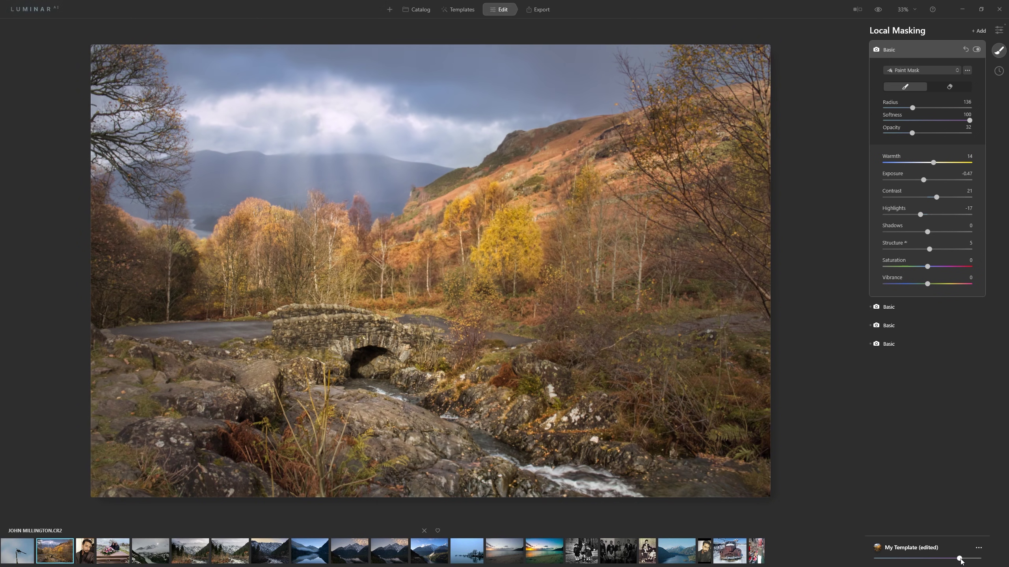
click(879, 10)
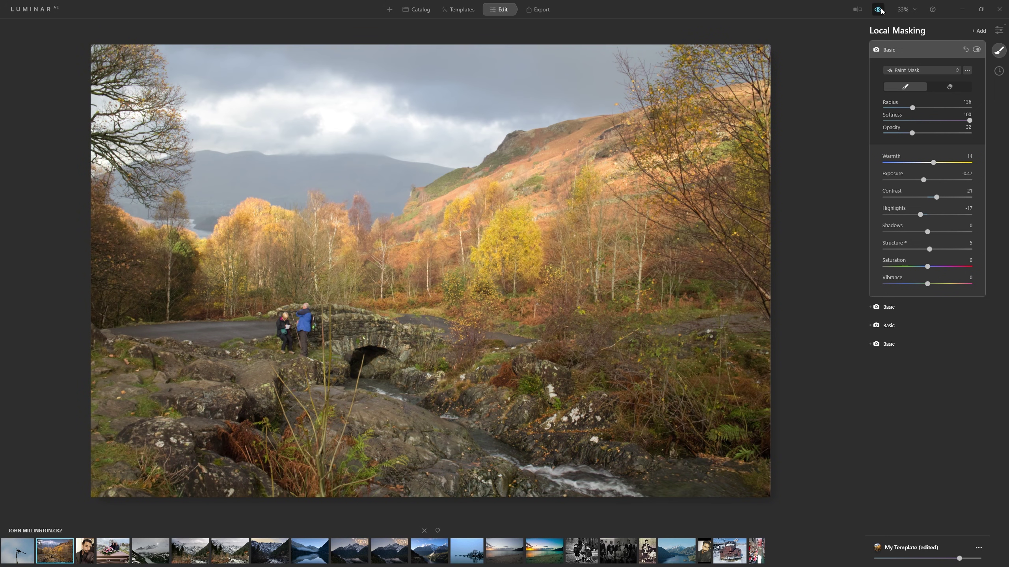
click(879, 10)
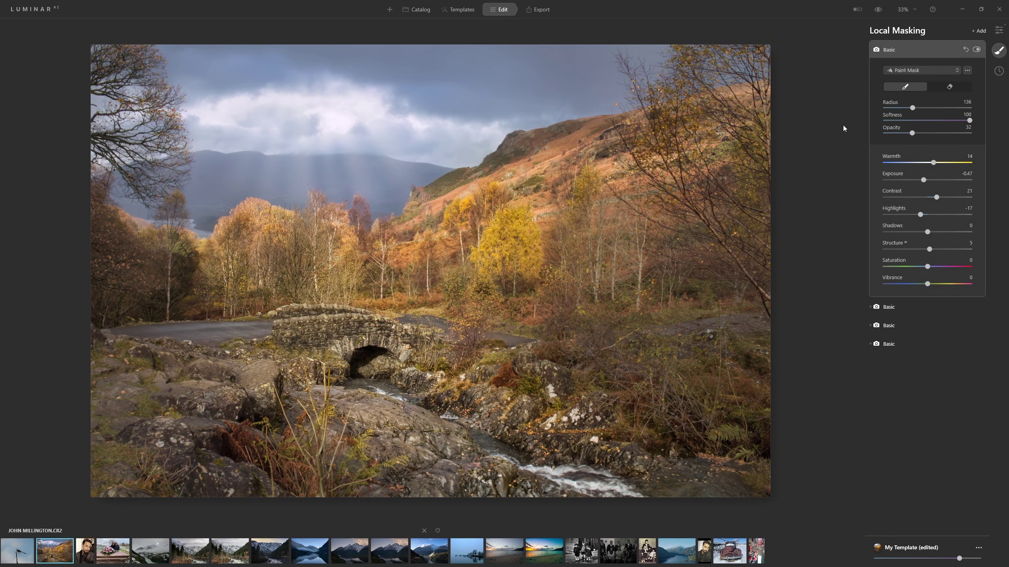
Export the photo to disk as a JPEG, appending the editor's name and "edit" to the file name
click(536, 11)
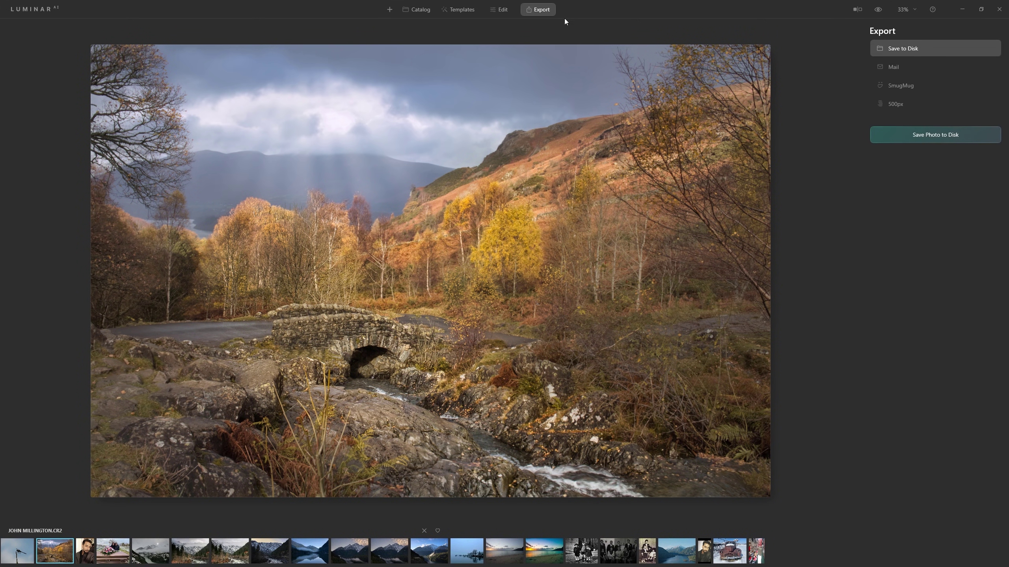
click(958, 135)
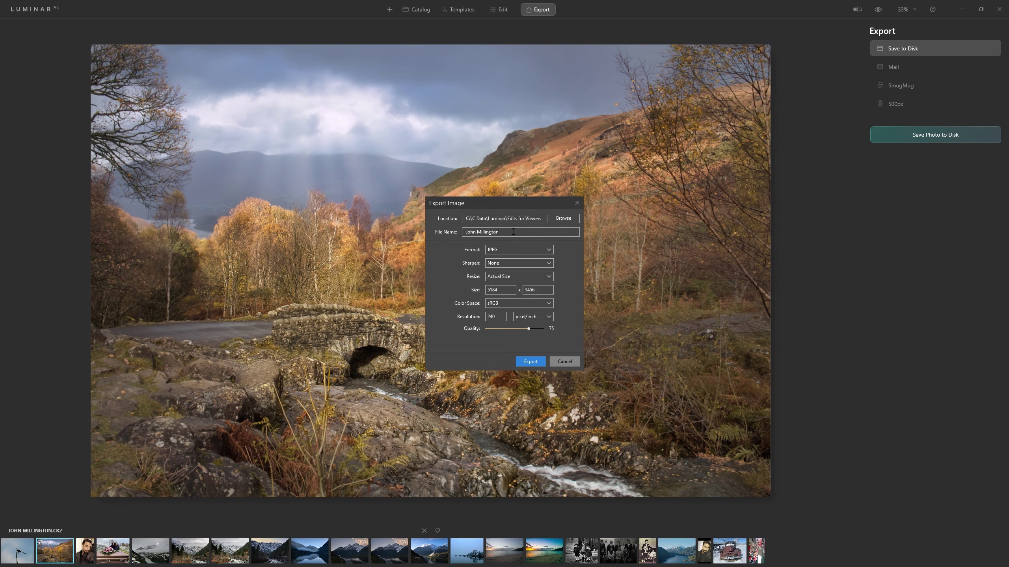
text(-Anthonys-edit)
click(530, 362)
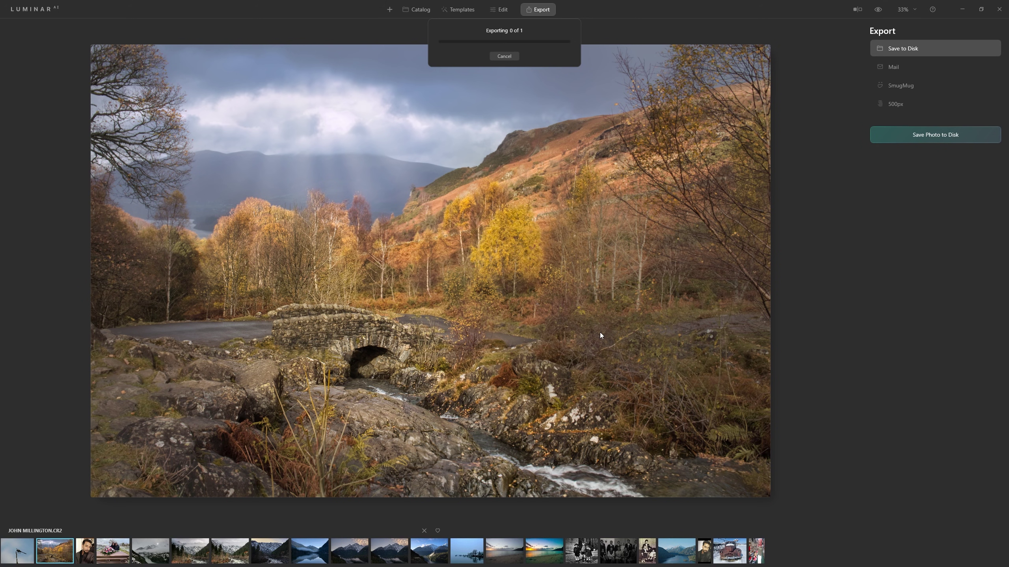